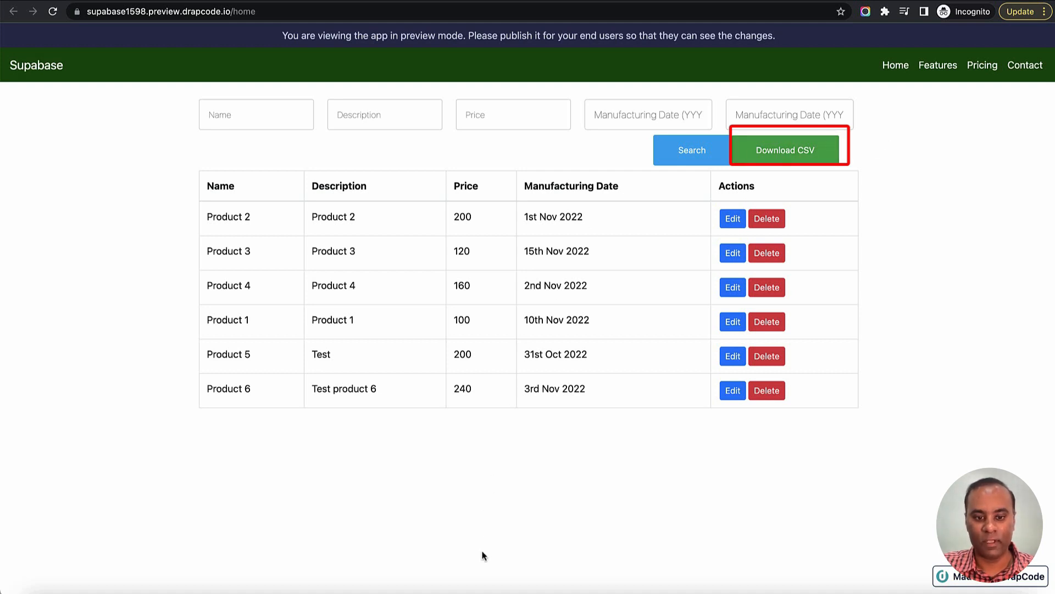
Step: Switch to the Supabase table editor and examine the Review and Product tables
click(397, 591)
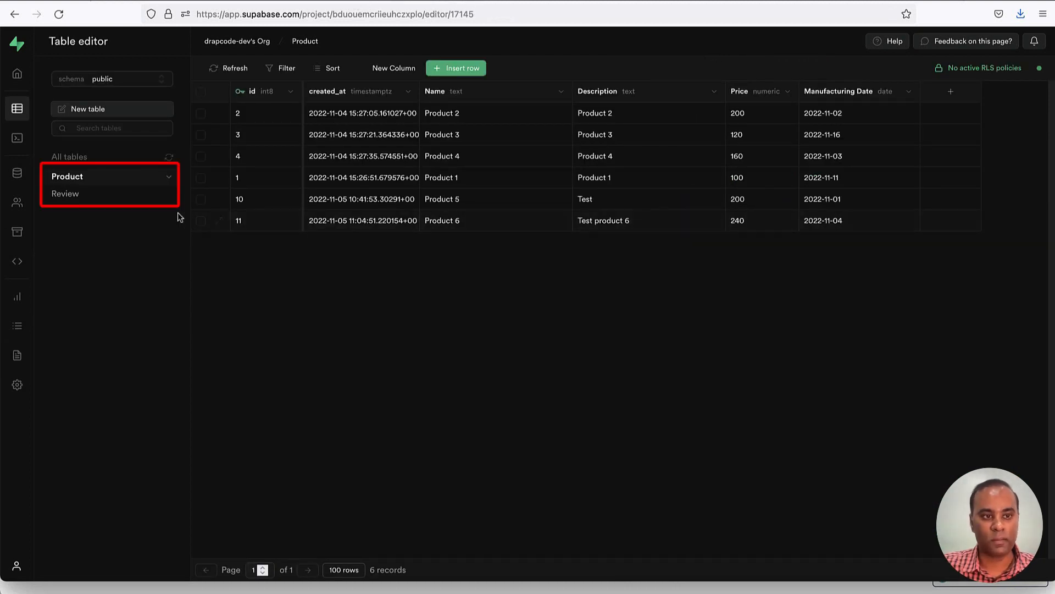
click(80, 197)
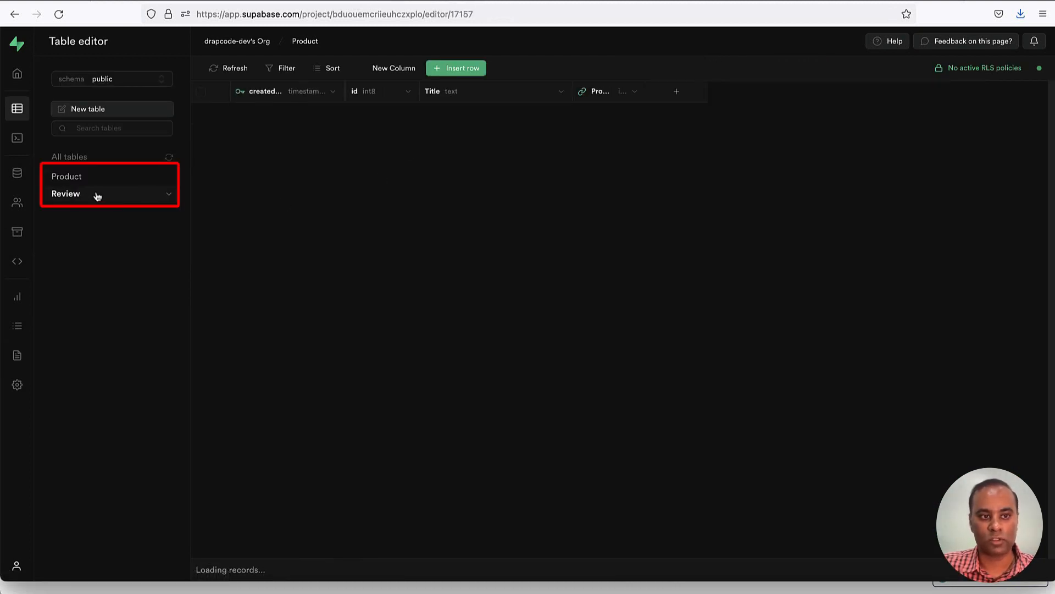
click(77, 179)
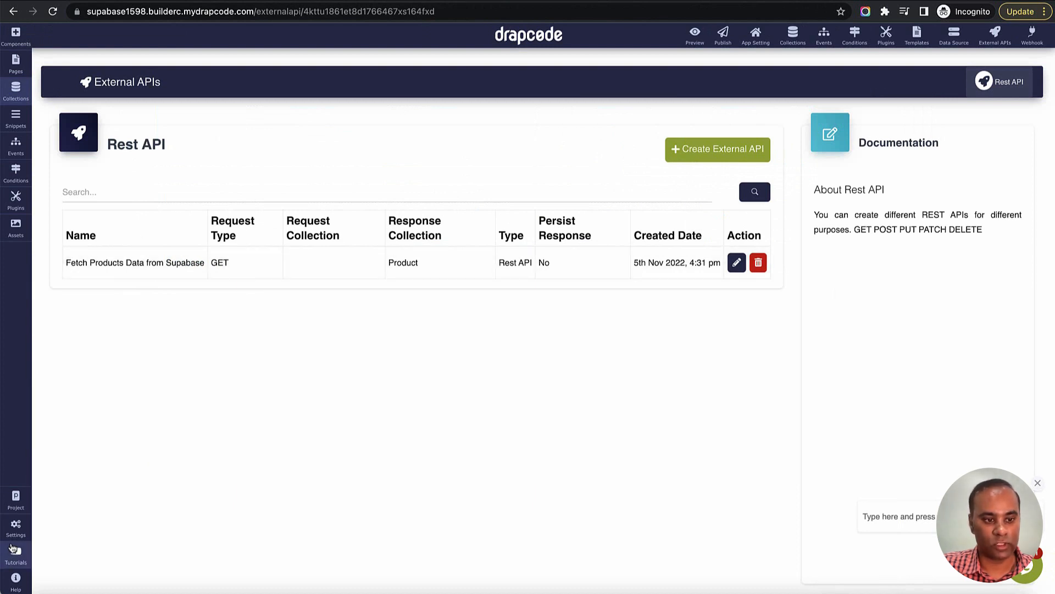
Step: In the DrapCode builder, open the Product collection and examine its fields
click(15, 89)
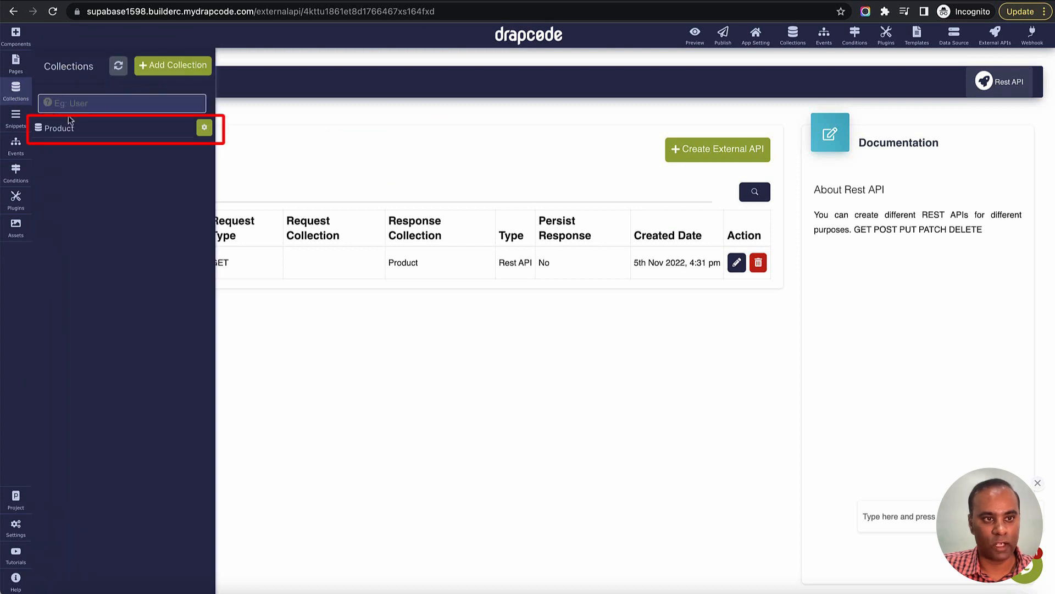
click(78, 129)
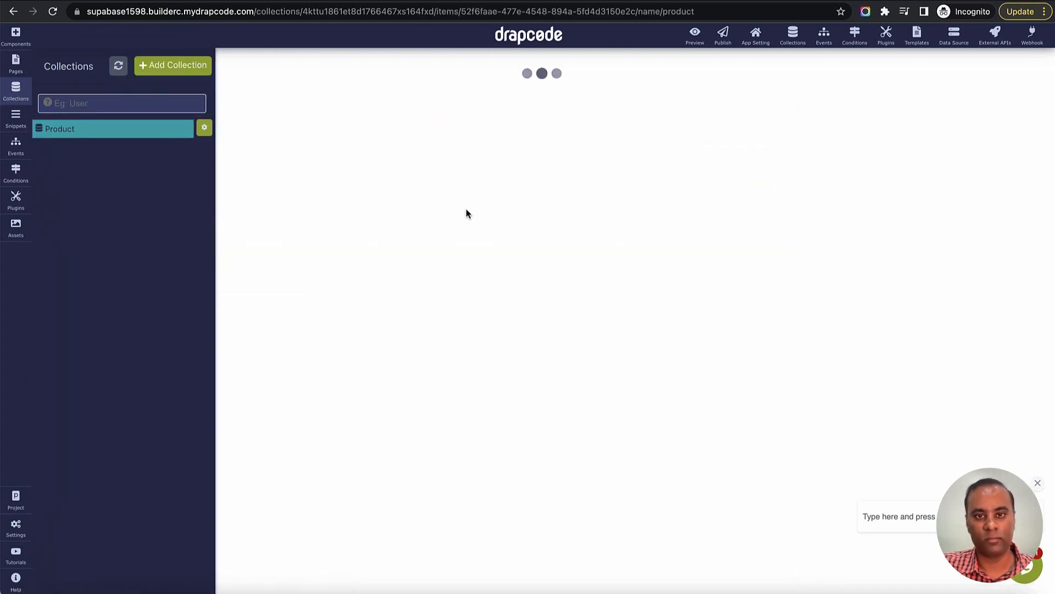
click(544, 116)
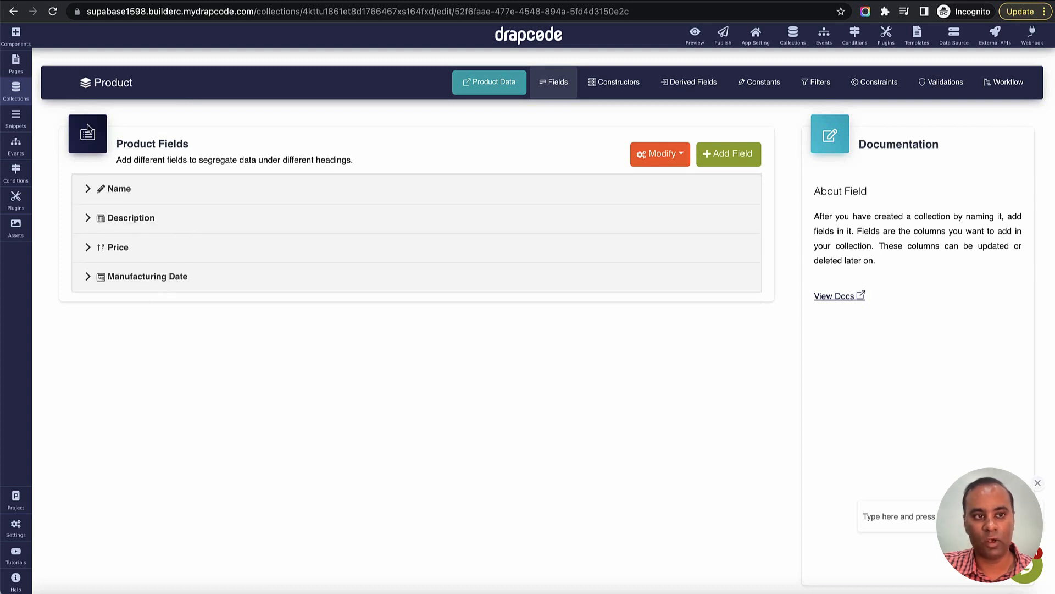
Step: Create a new page named "Product Create" with its content copied from the existing Home page
click(15, 63)
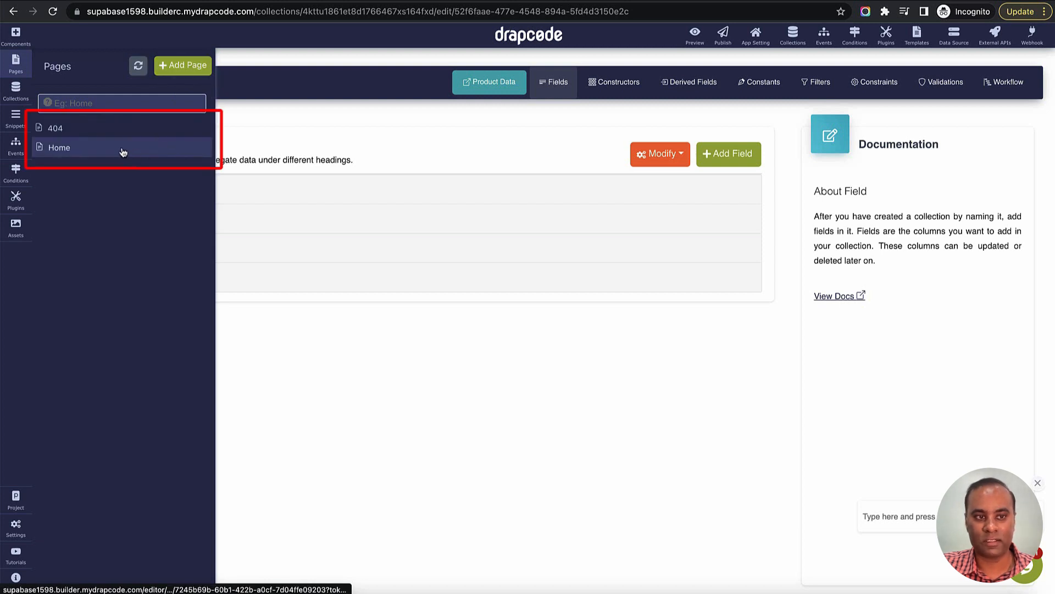
click(182, 65)
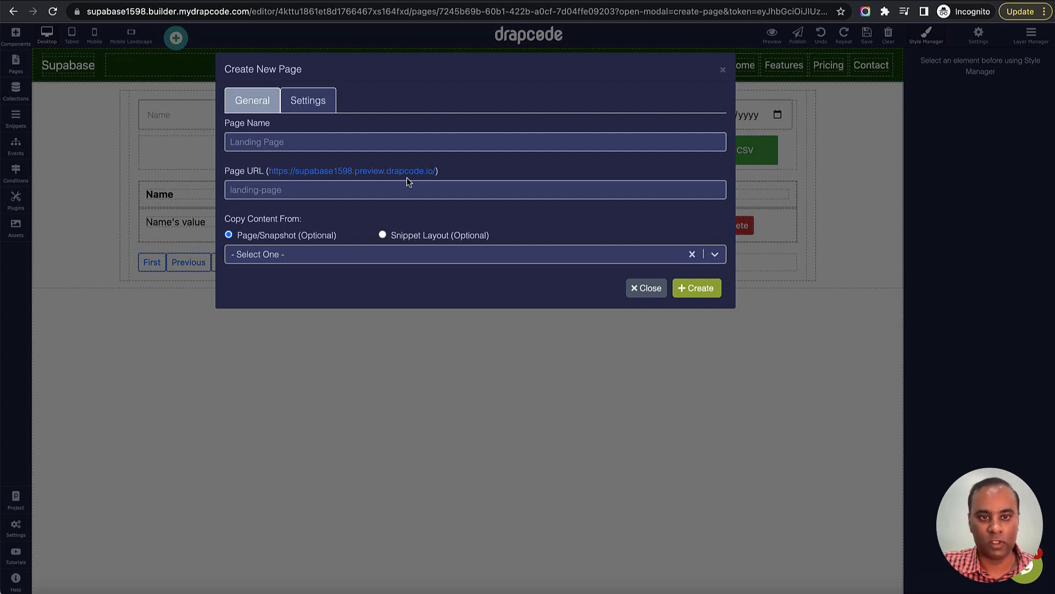
click(403, 144)
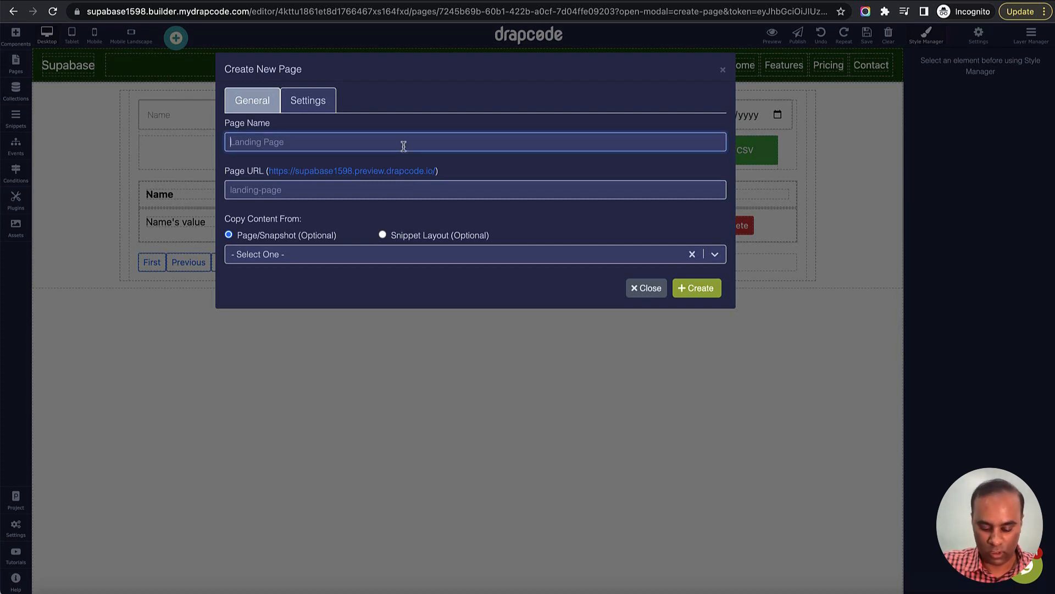
text(Product )
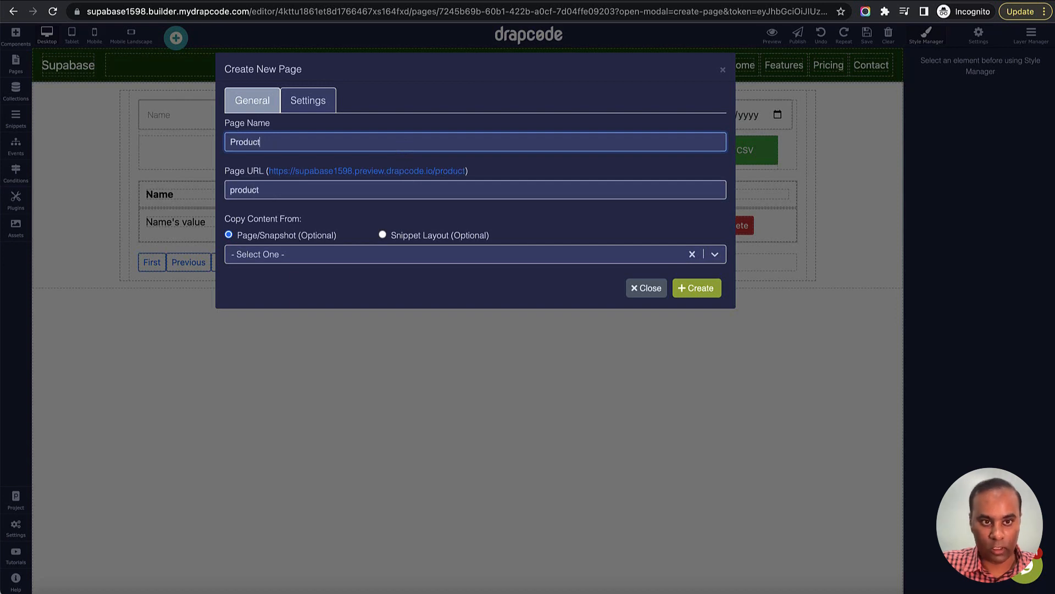
text(Create)
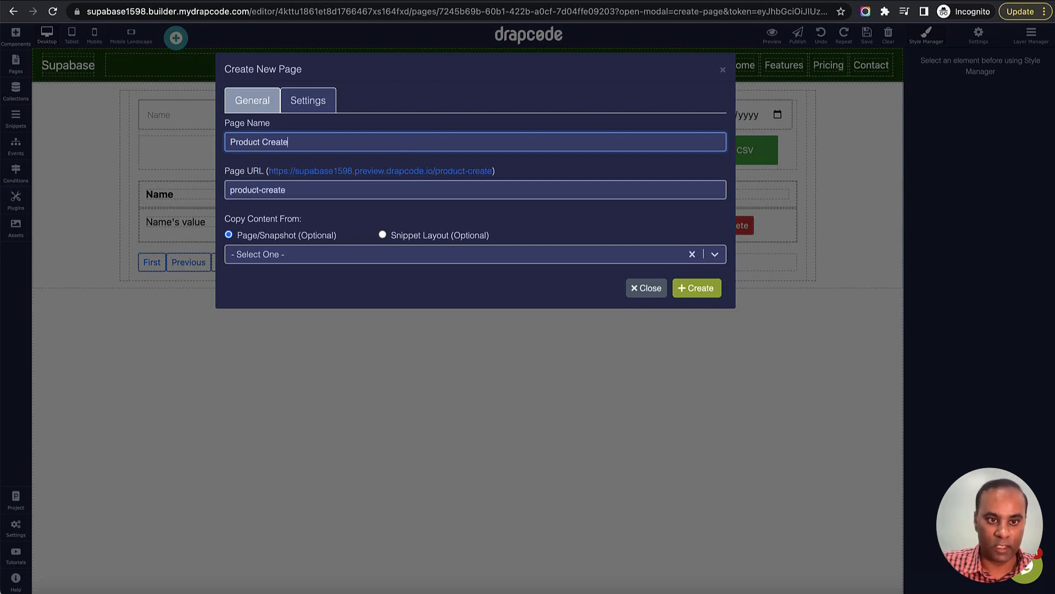
click(388, 254)
click(387, 303)
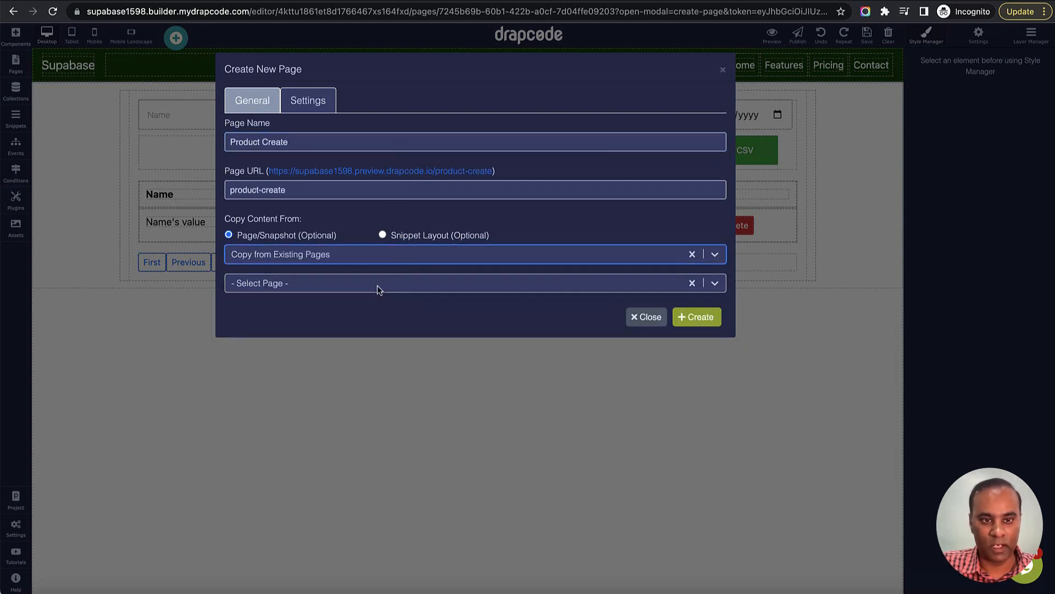
click(377, 283)
click(368, 349)
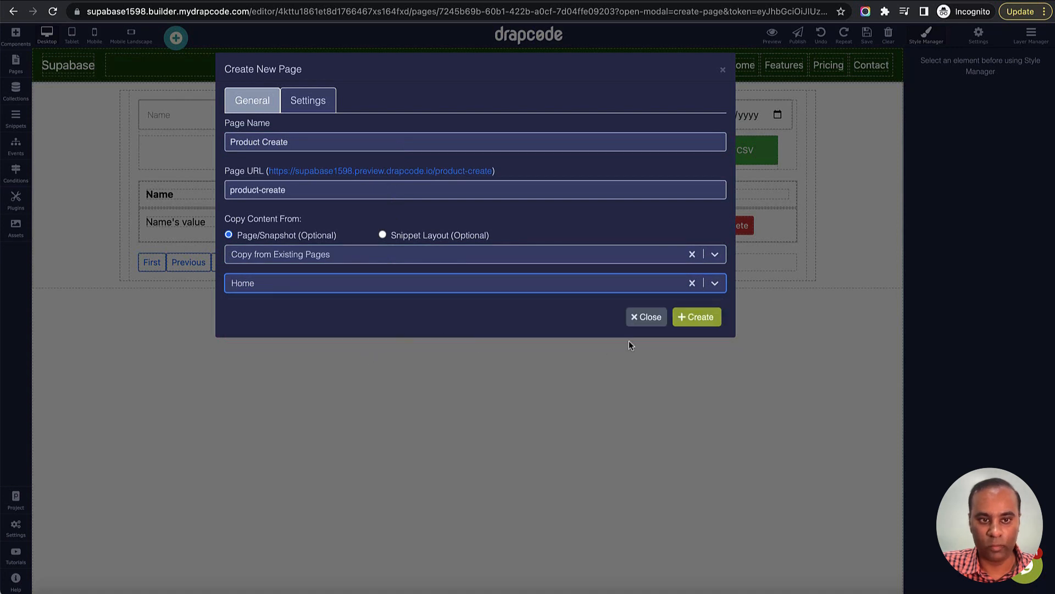
click(691, 322)
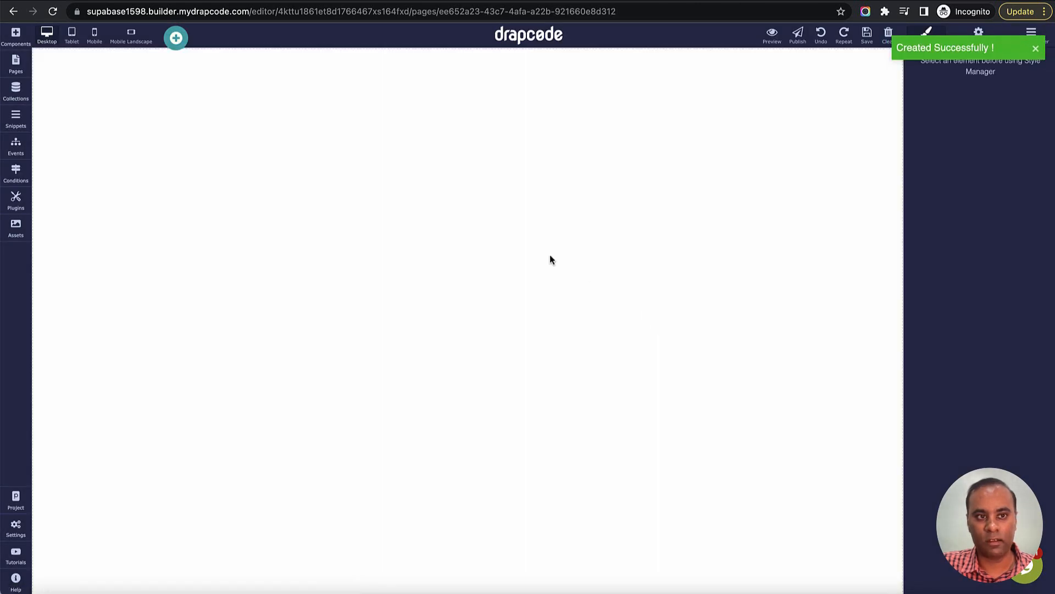
Step: Delete the copied search form and product table together with their section, keeping only the navbar on the Product Create page
click(13, 76)
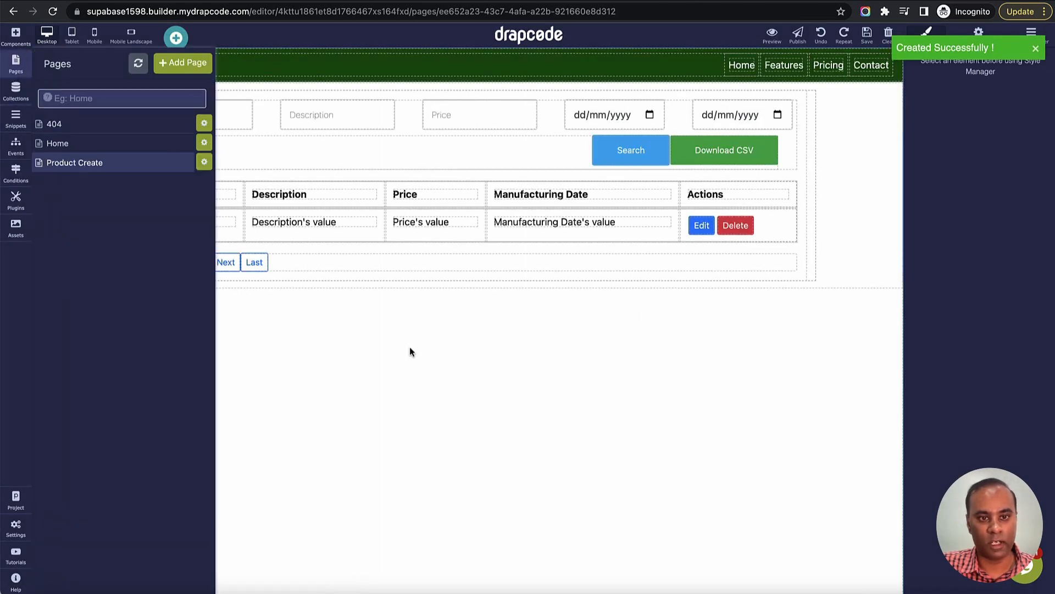
click(814, 229)
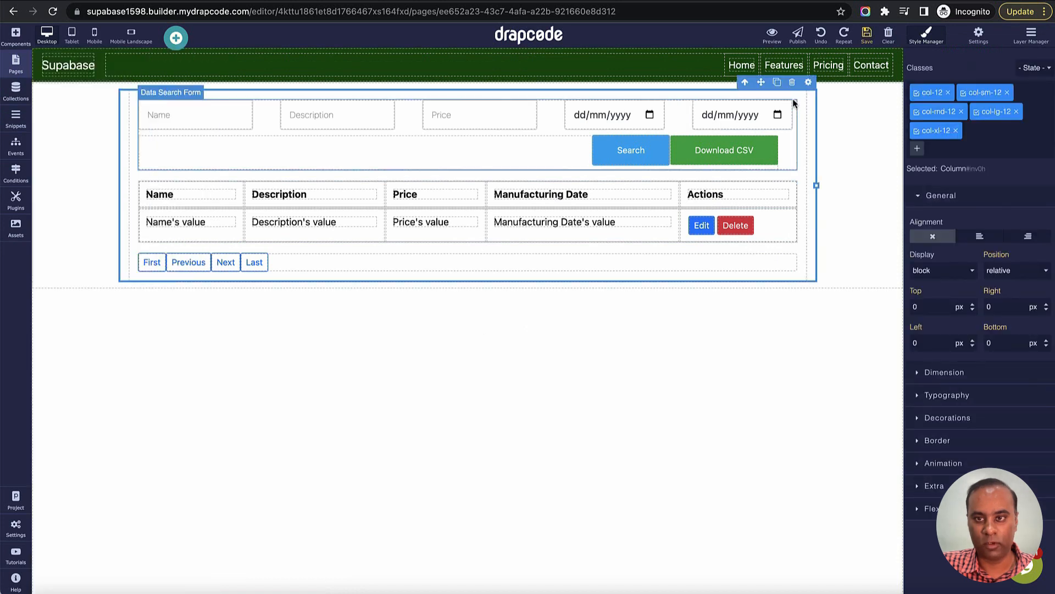
click(807, 84)
click(830, 103)
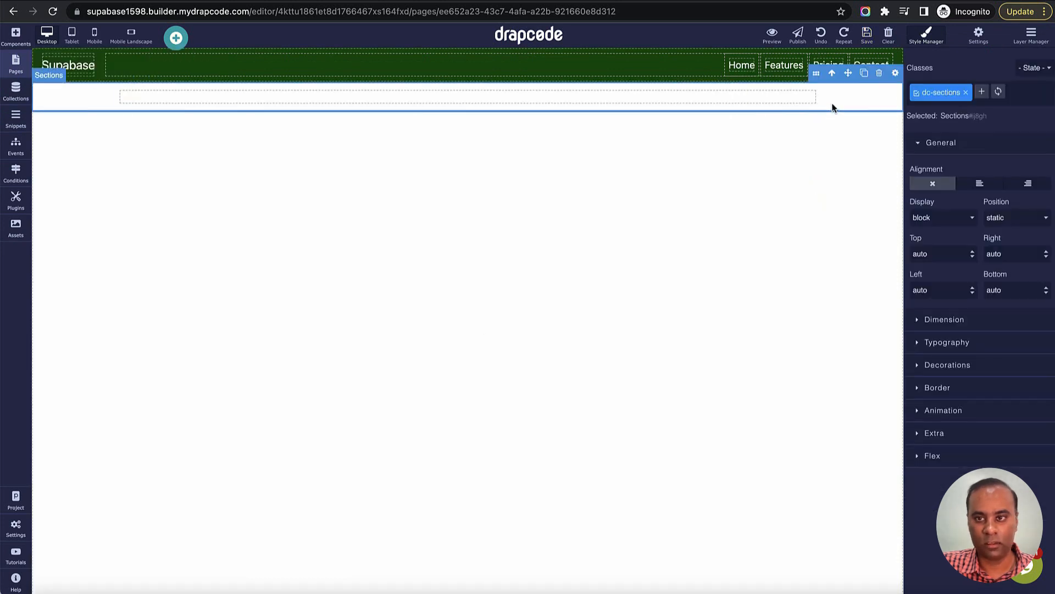
click(889, 74)
Step: Add a section with the "2 Columns: Blank" layout below the navbar
click(15, 35)
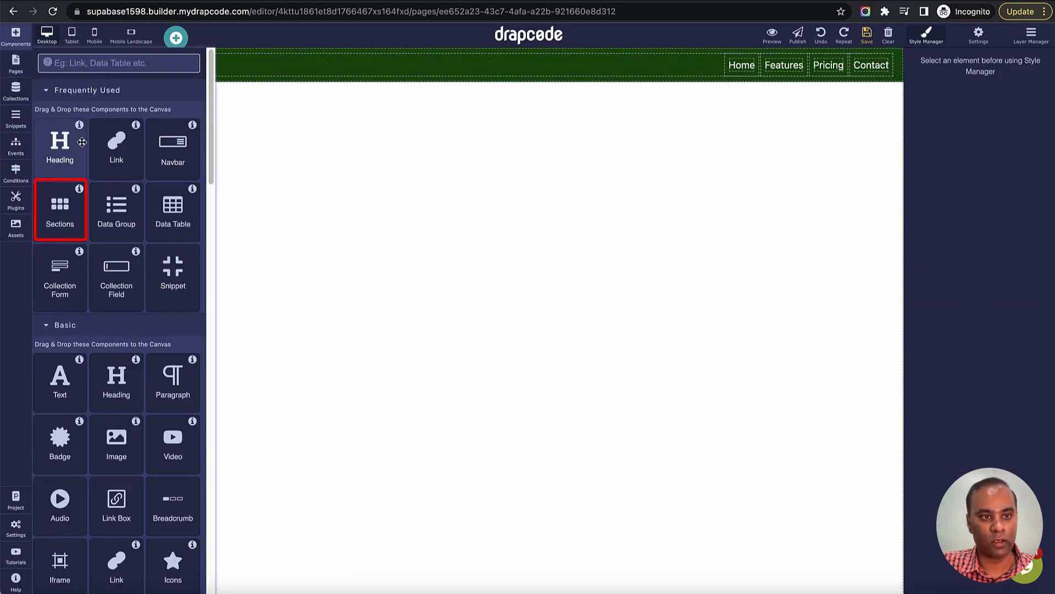
drag(62, 207, 248, 220)
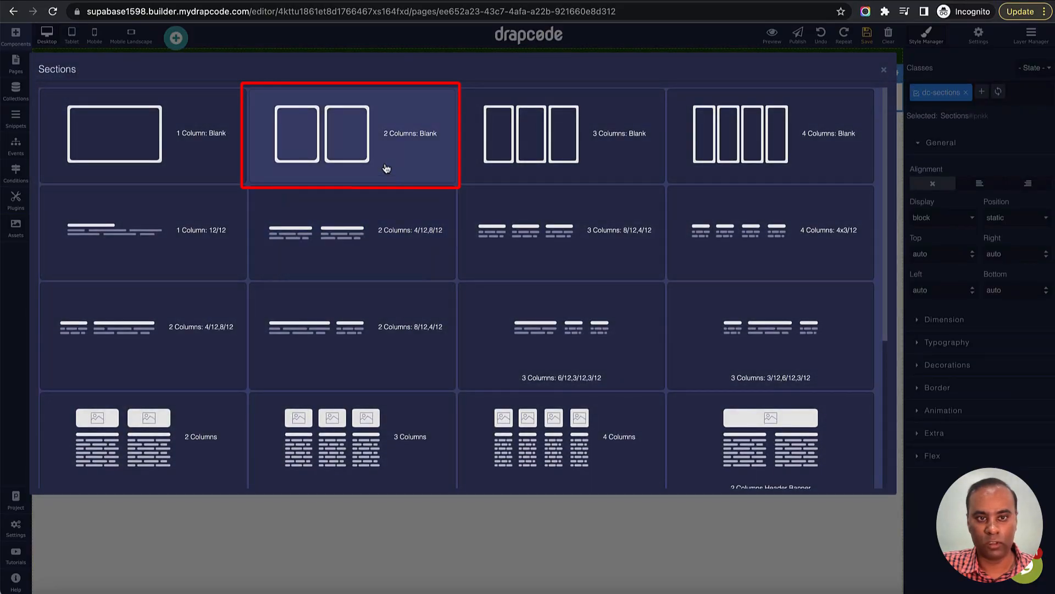
click(389, 164)
Step: Place a Link component in the section's second column and set its target page to Home
click(26, 42)
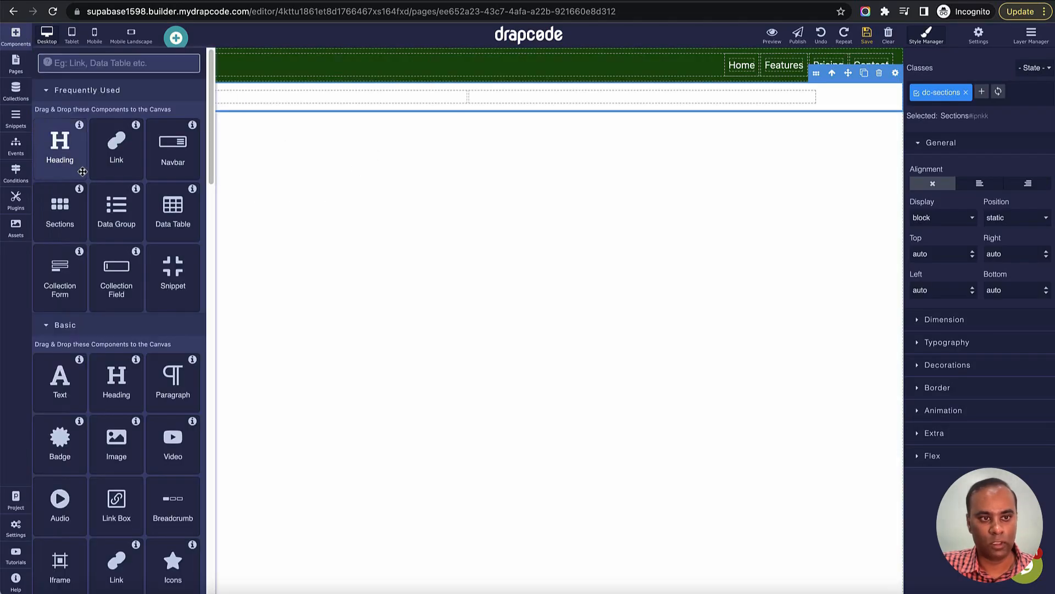
drag(108, 165, 629, 104)
click(546, 236)
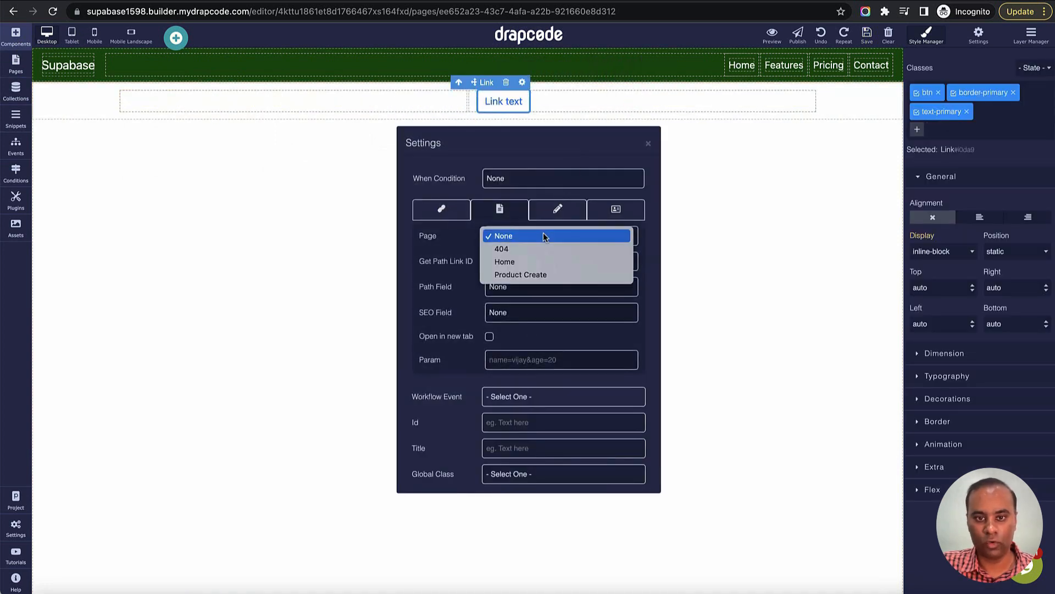
click(535, 262)
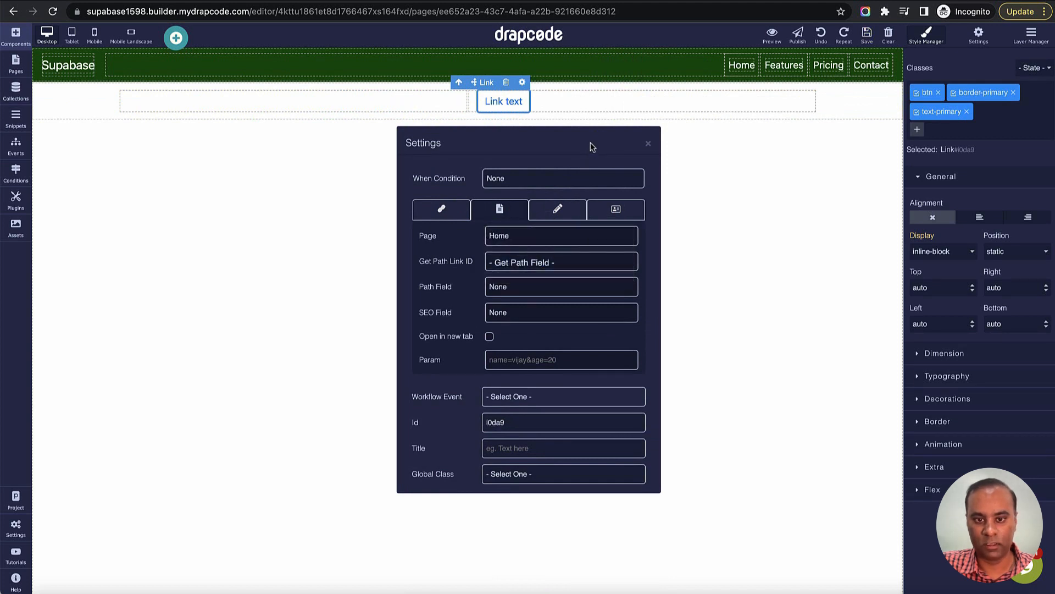
click(648, 144)
Step: Change the new link's text to "Product List" and check its target page setting
triple_click(506, 102)
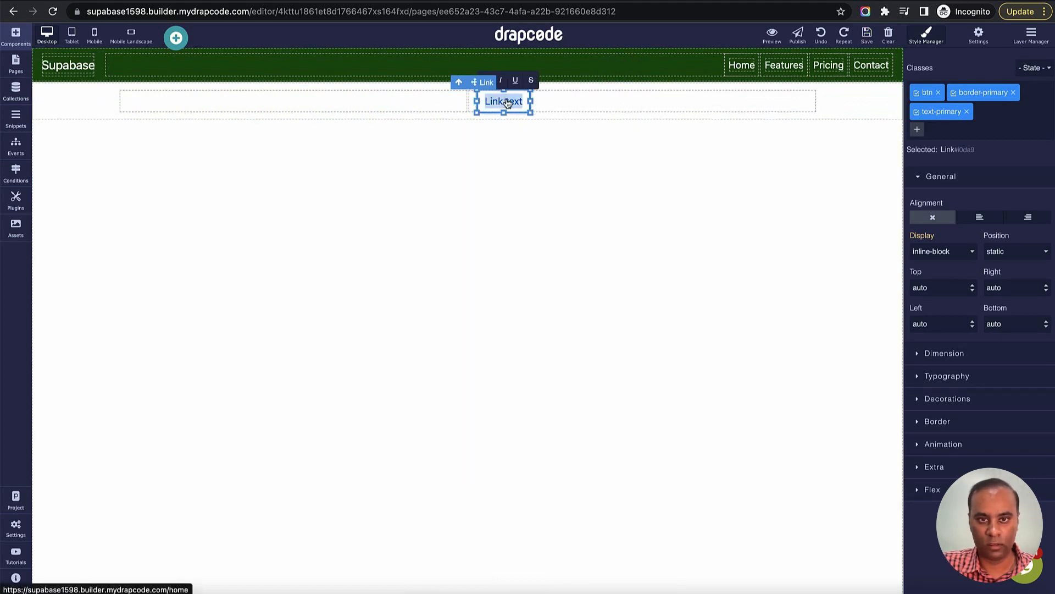
text(LProcu)
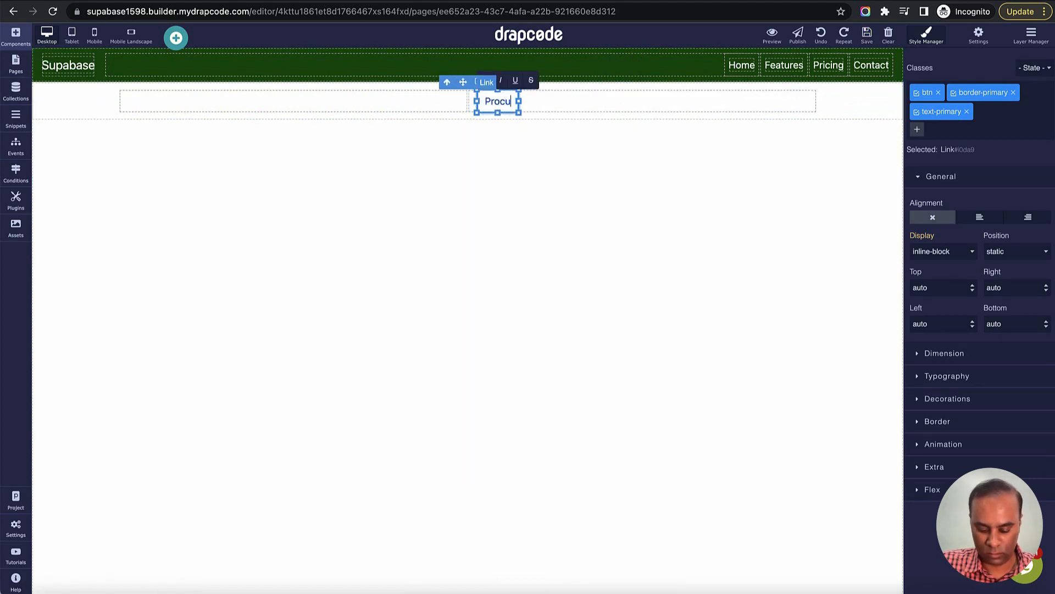
text(ct ist)
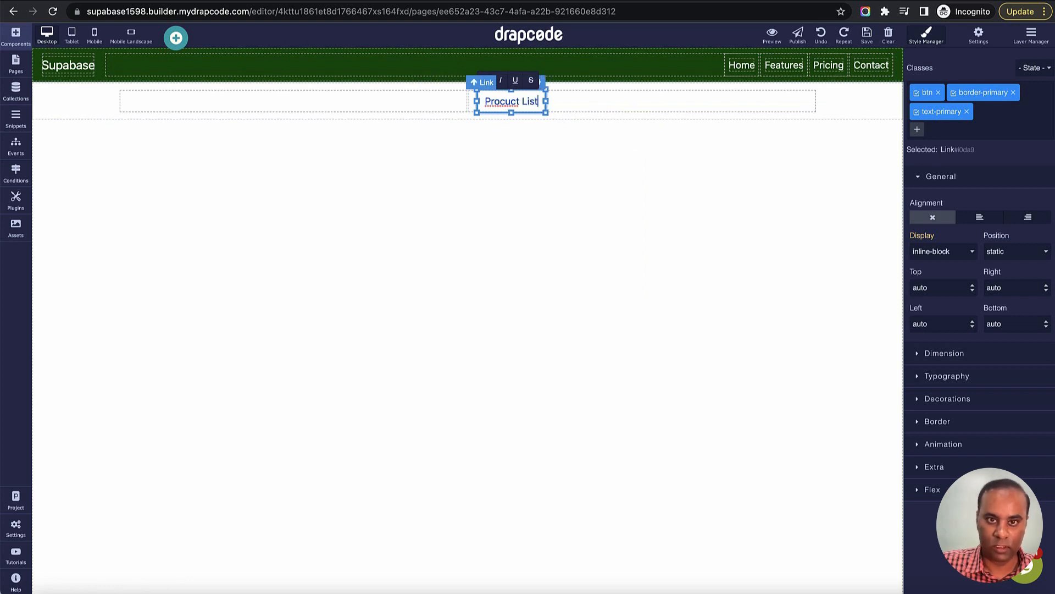
double_click(506, 104)
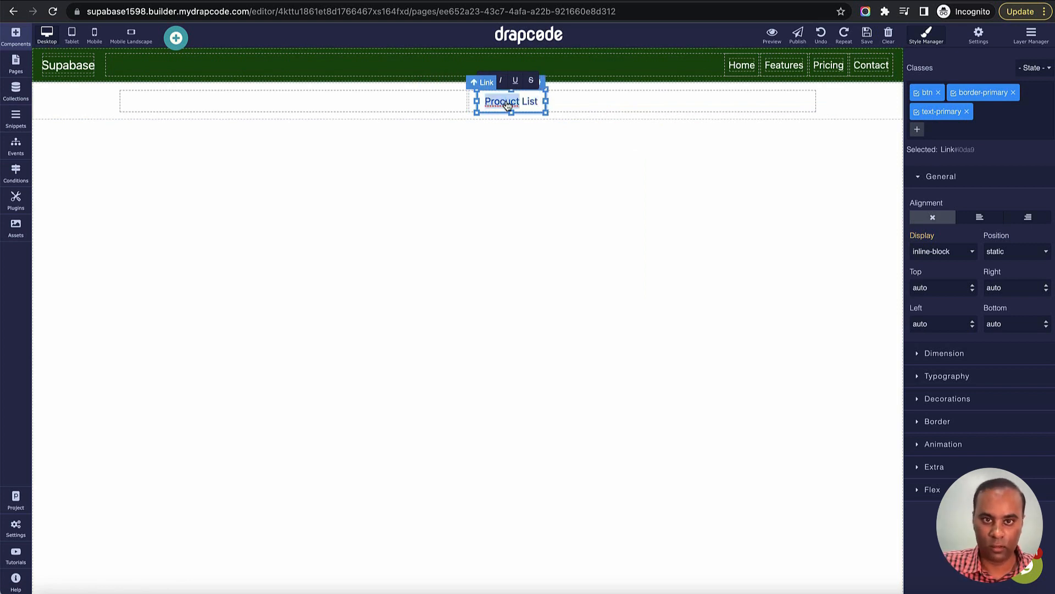
text(Product)
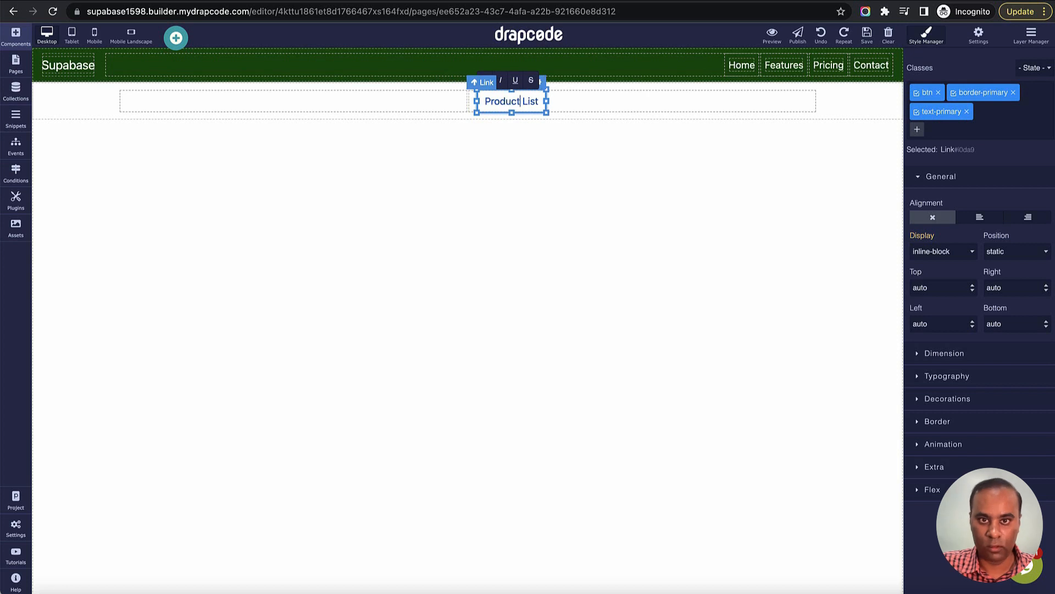
click(550, 90)
click(539, 99)
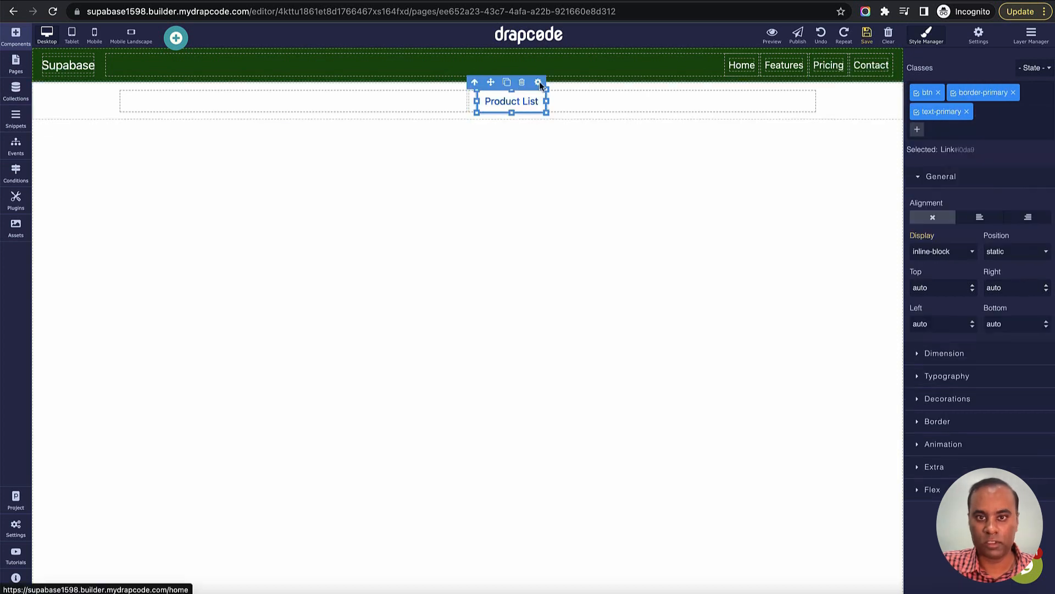
click(538, 81)
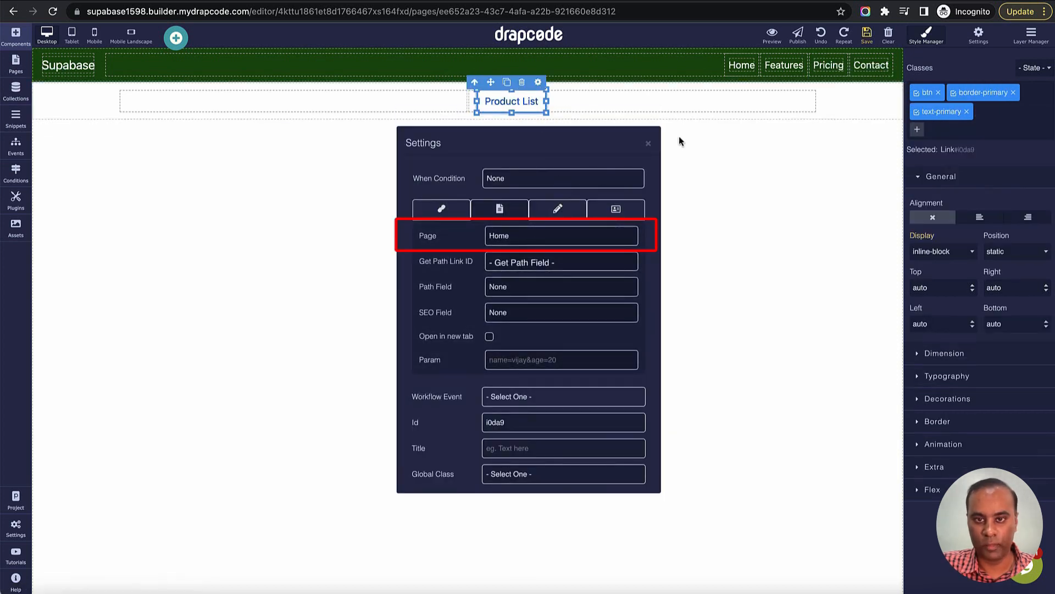
click(650, 145)
Step: Align the Product List link to the right and remove its text-primary and border-primary classes
click(1028, 217)
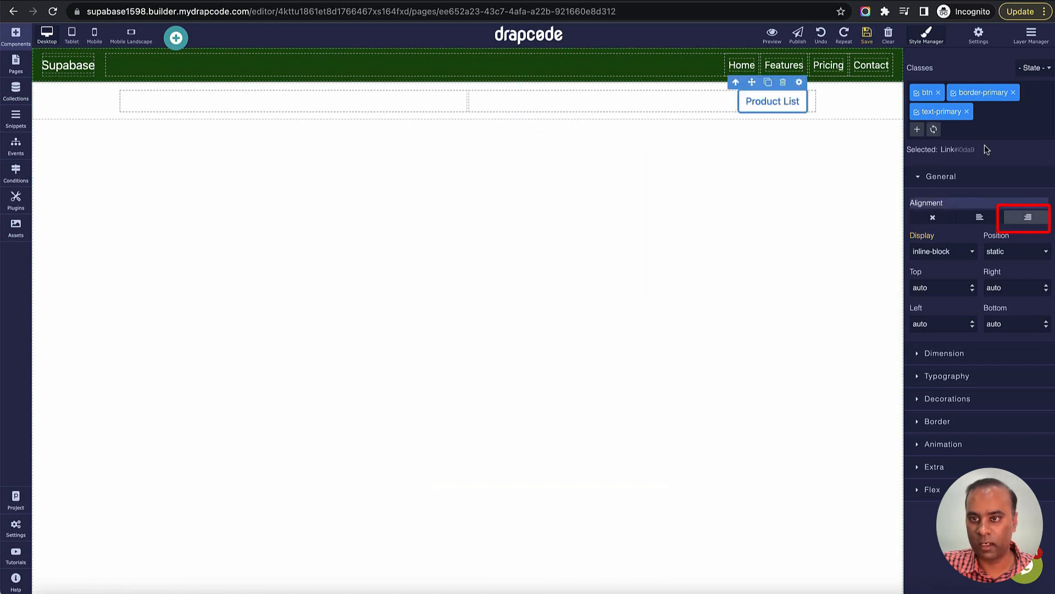
click(966, 112)
click(1013, 92)
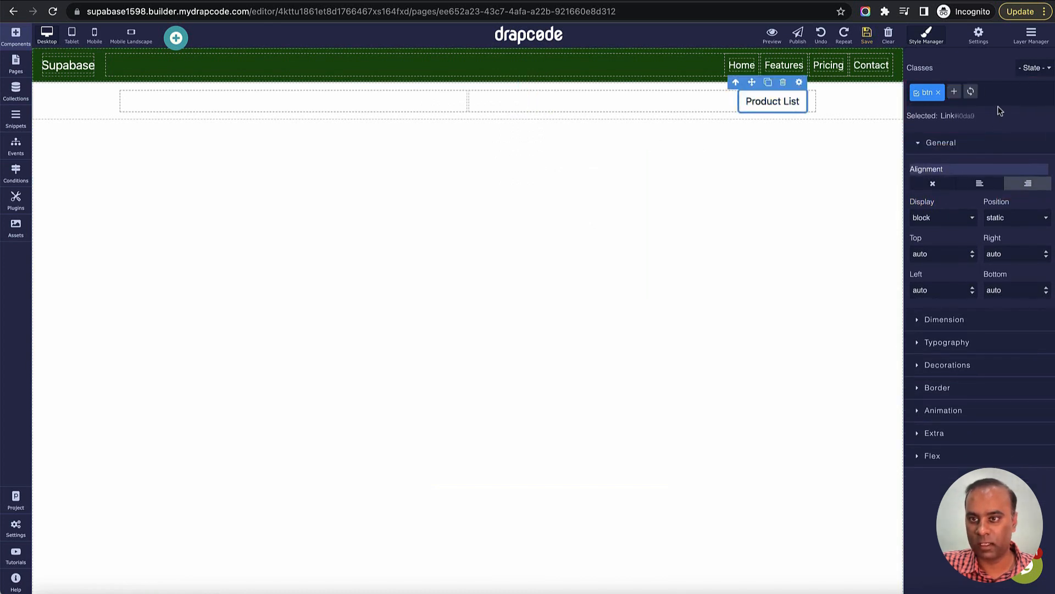
Step: Add the class btn-lg to the Product List link
click(955, 92)
text(btn)
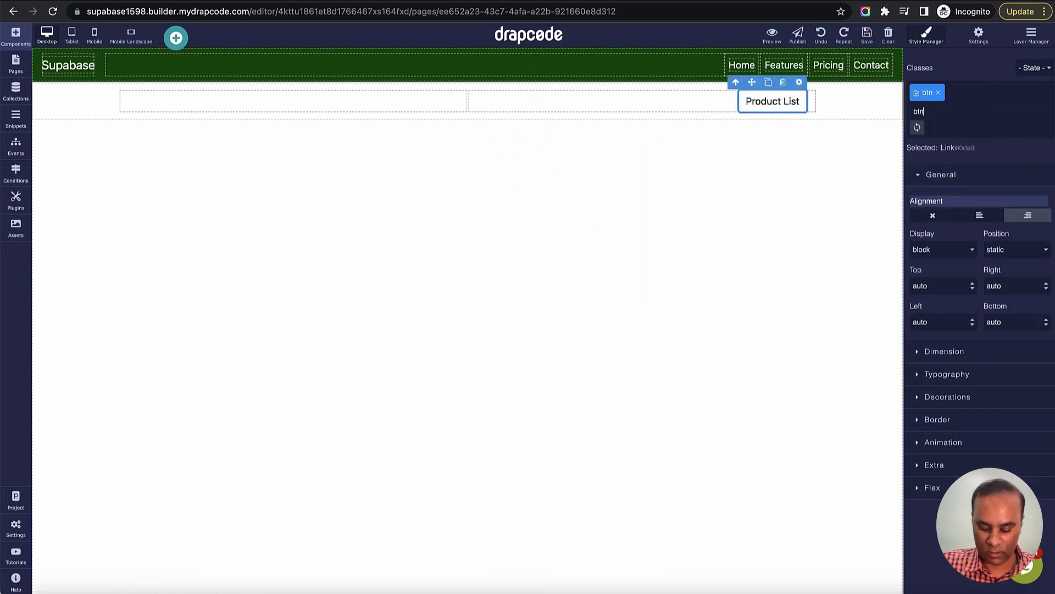
text(-lg)
key(Return)
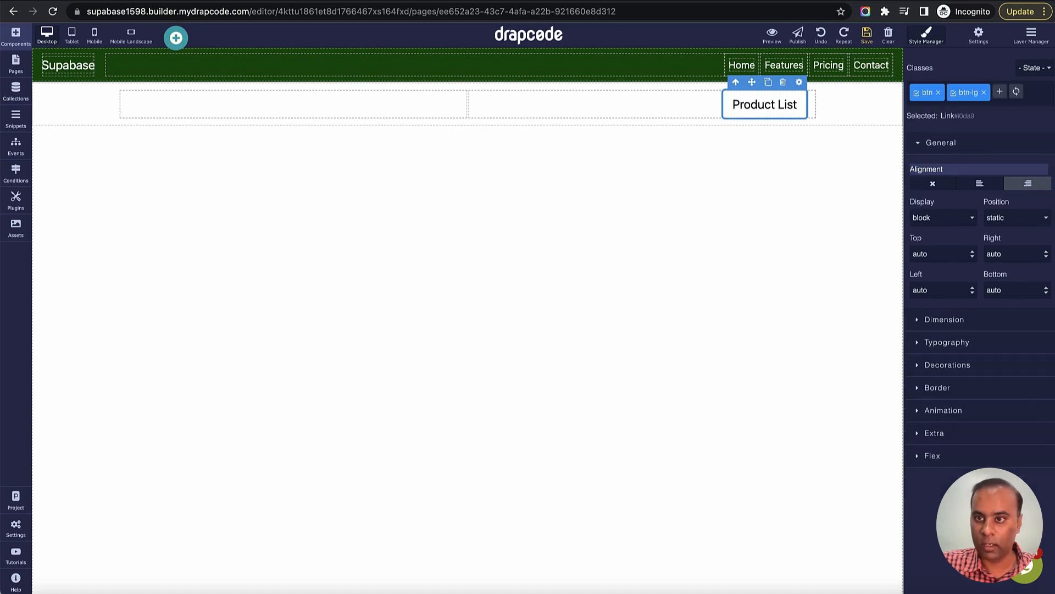
Step: Add the class btn-warning to the Product List link
click(1000, 92)
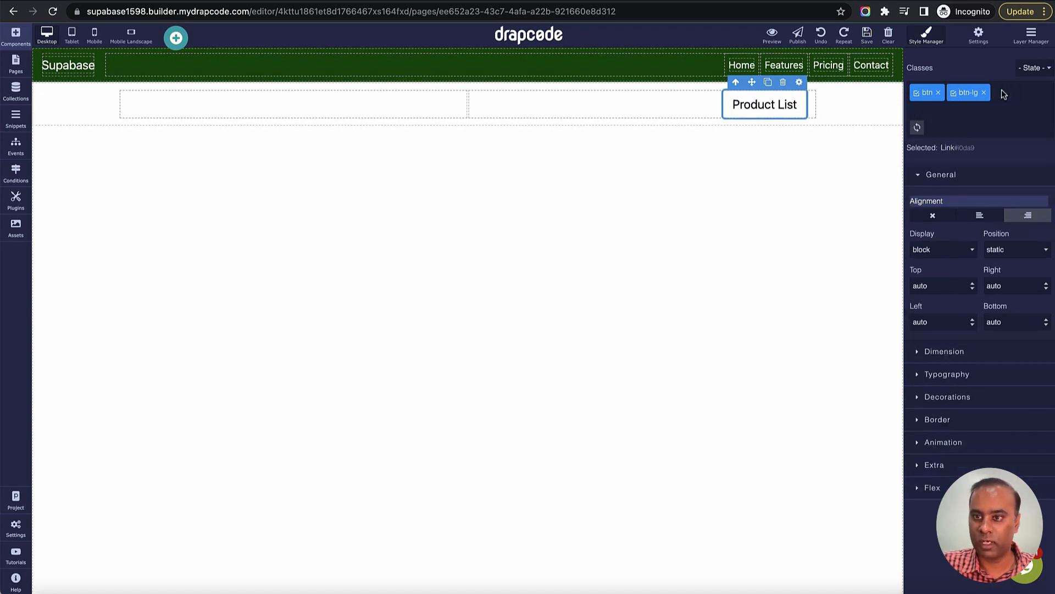
text(btn)
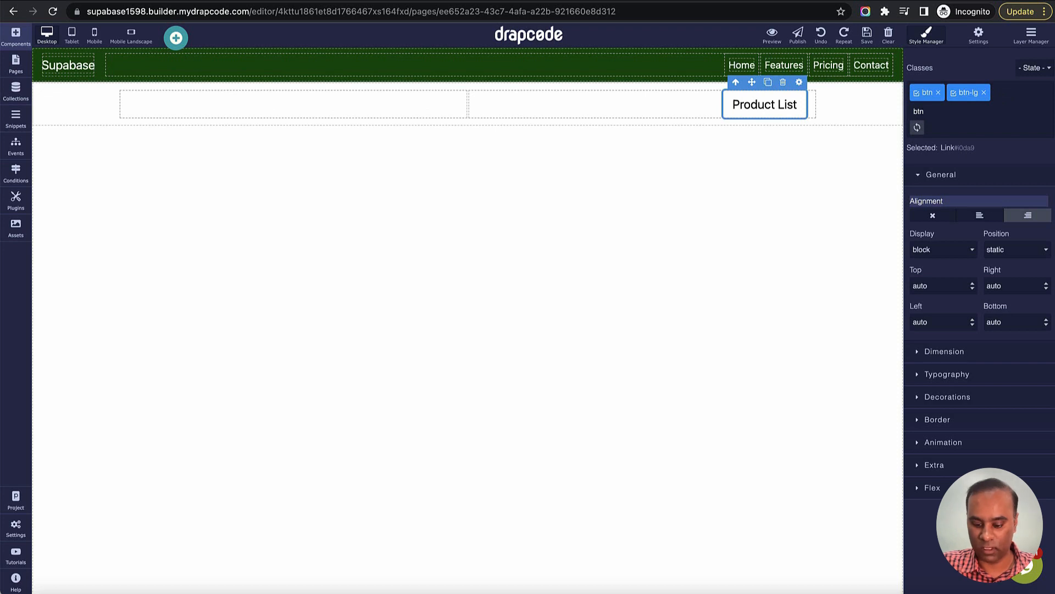
text(-warning)
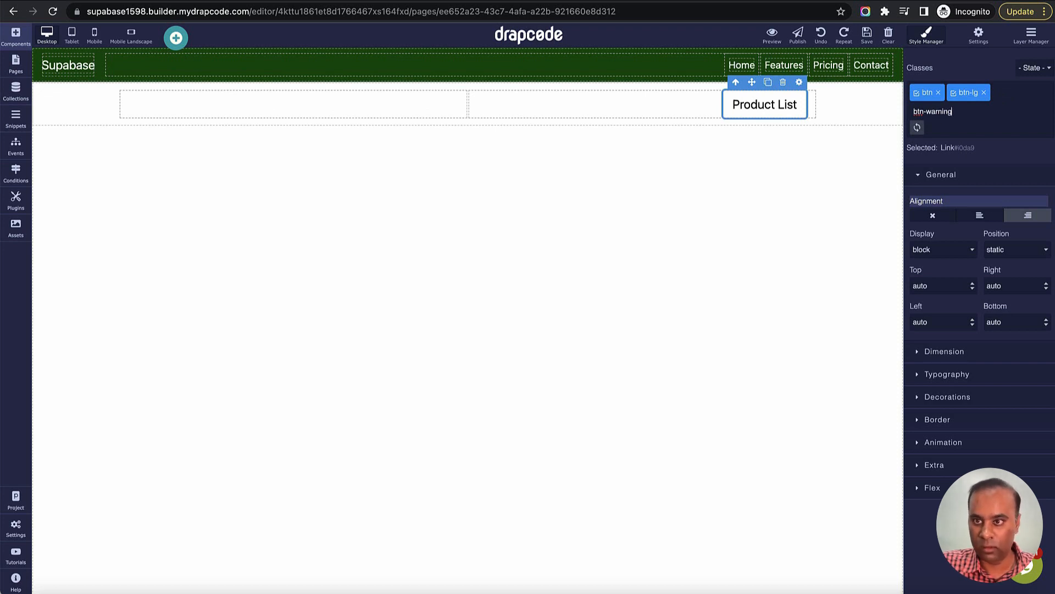
key(Return)
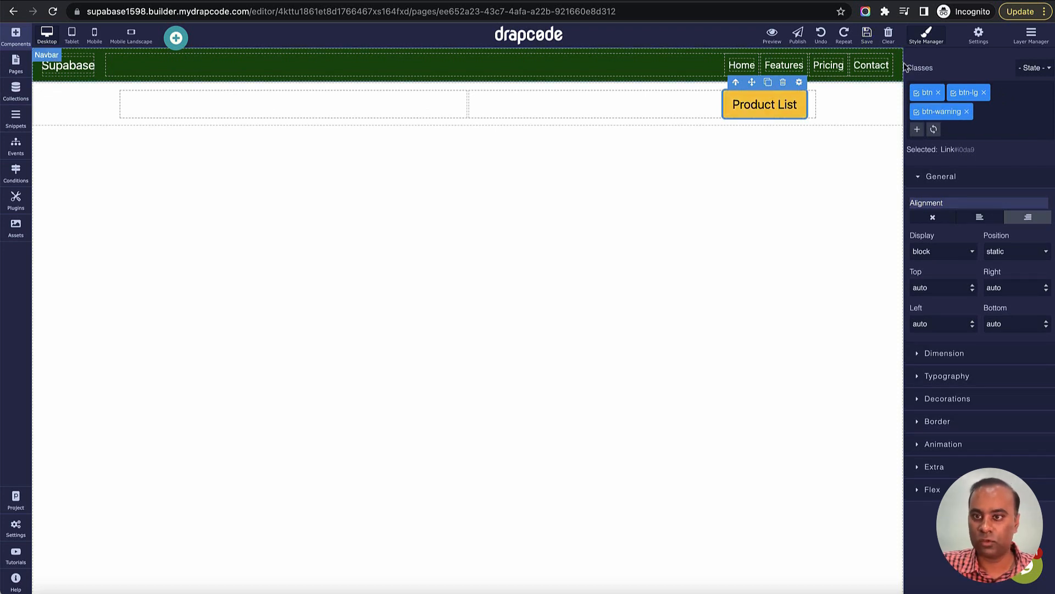
Step: Place a new 2 Columns: Blank section on the page below the Product List section
click(176, 37)
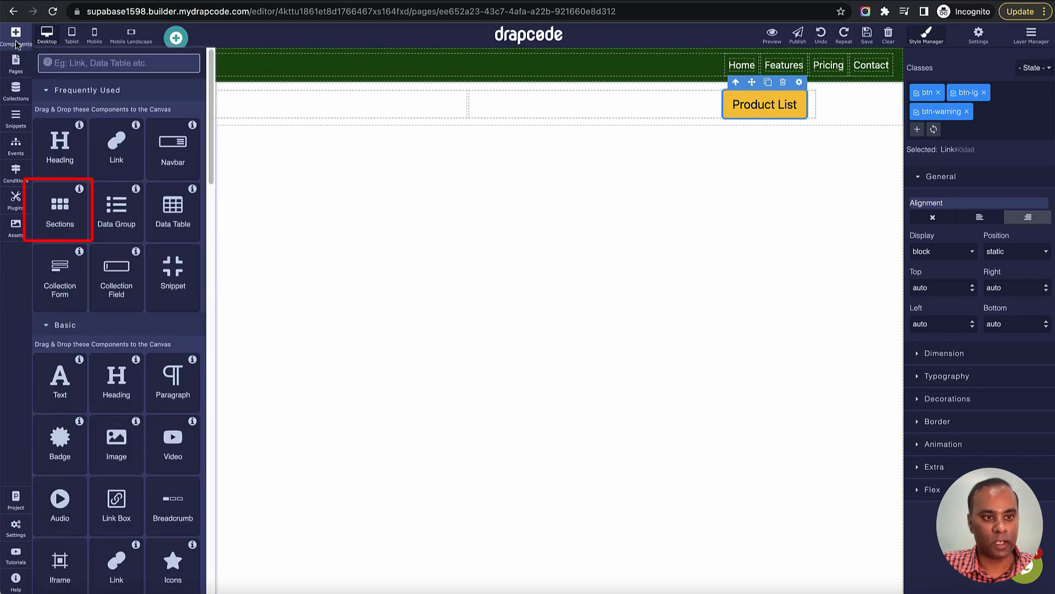
drag(57, 211, 340, 287)
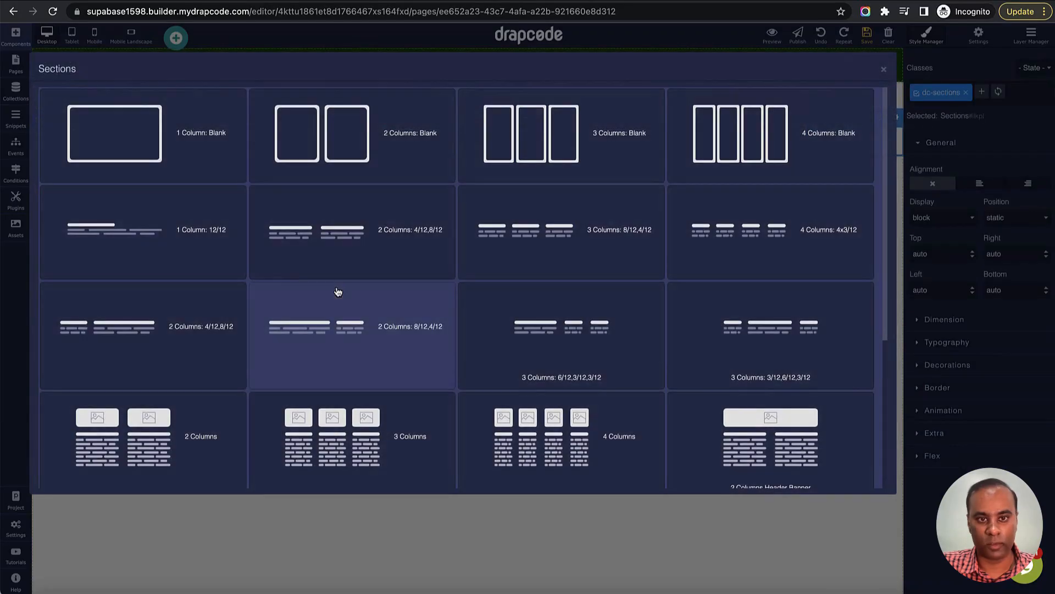
click(384, 172)
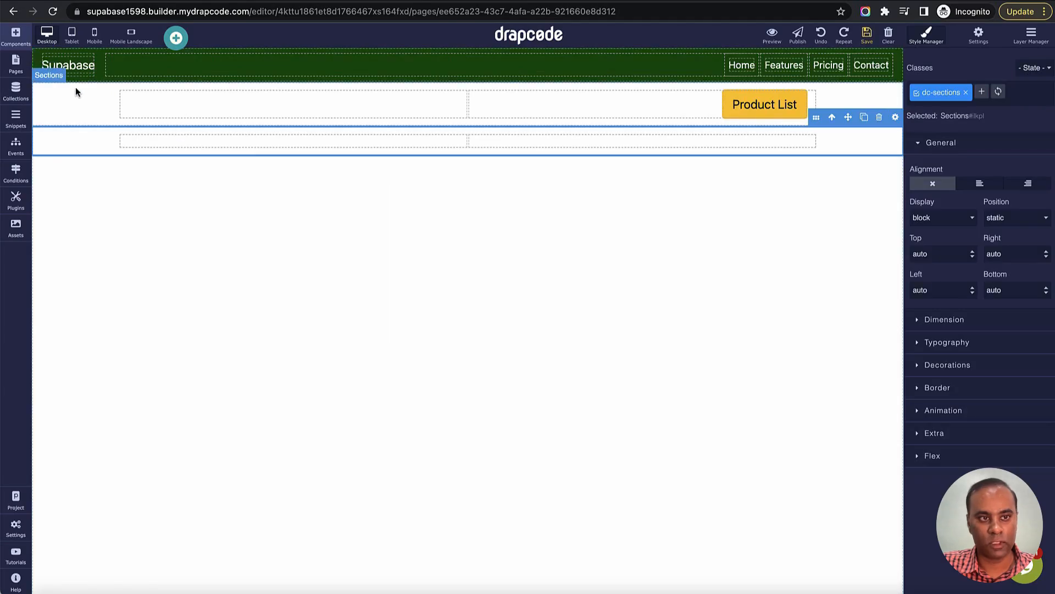
Step: Place a Collection Form in the new section's second column and bind it to the Product collection
click(16, 61)
click(16, 43)
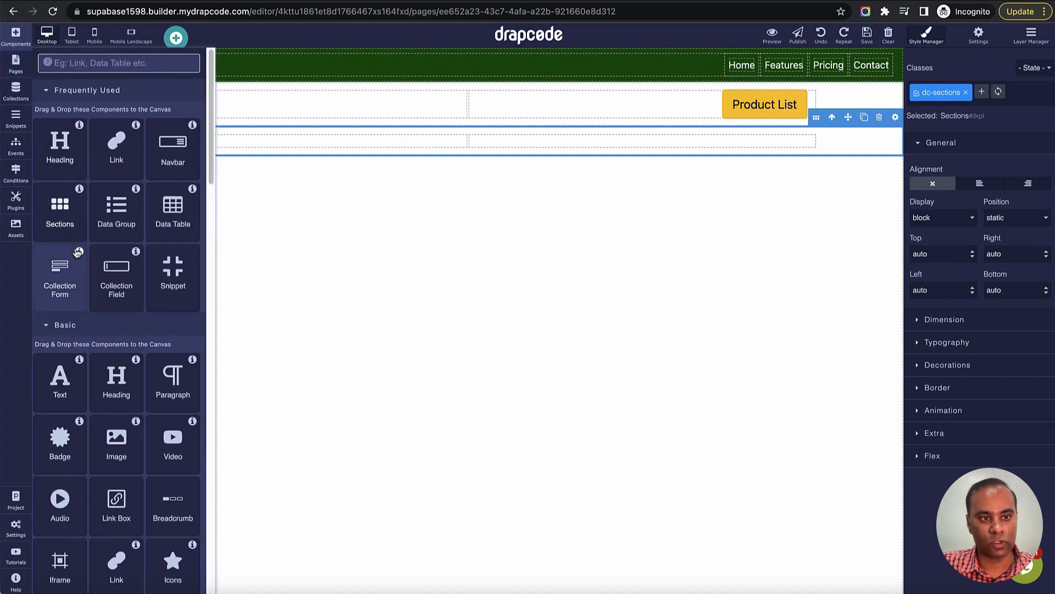
drag(60, 272, 658, 140)
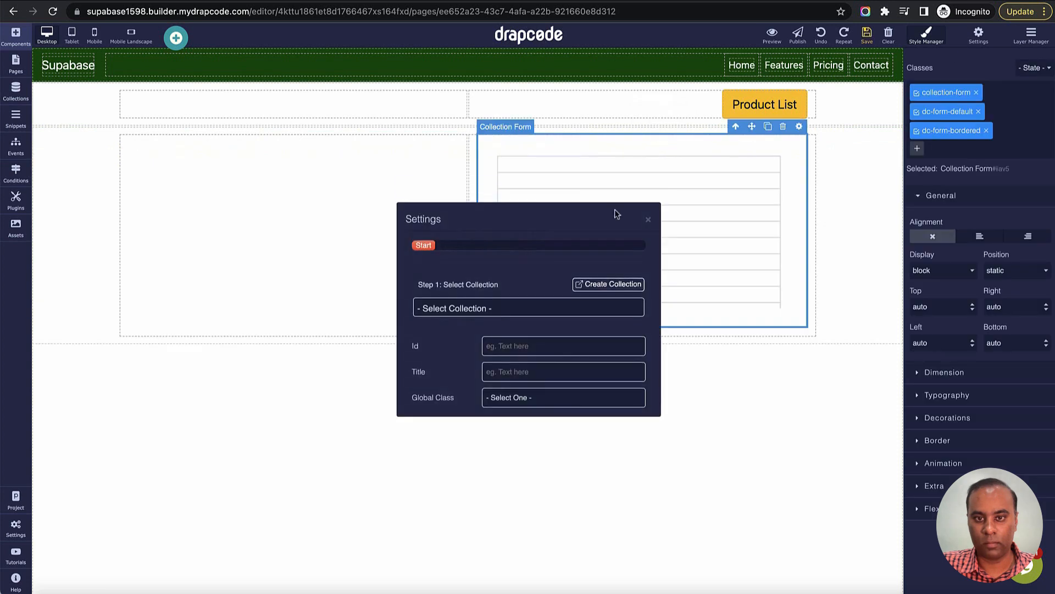
click(550, 308)
click(554, 322)
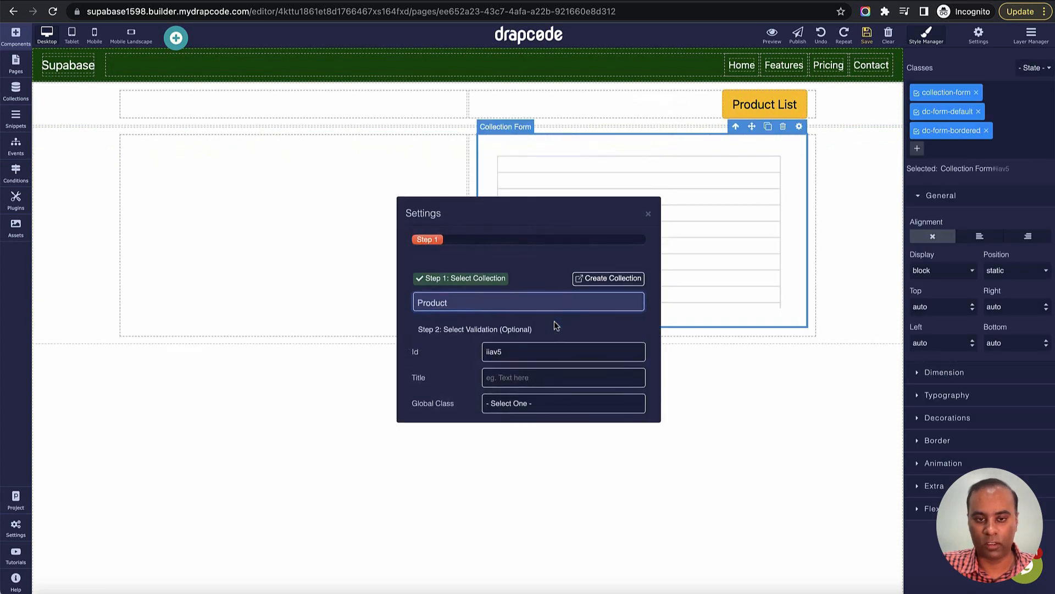
click(648, 175)
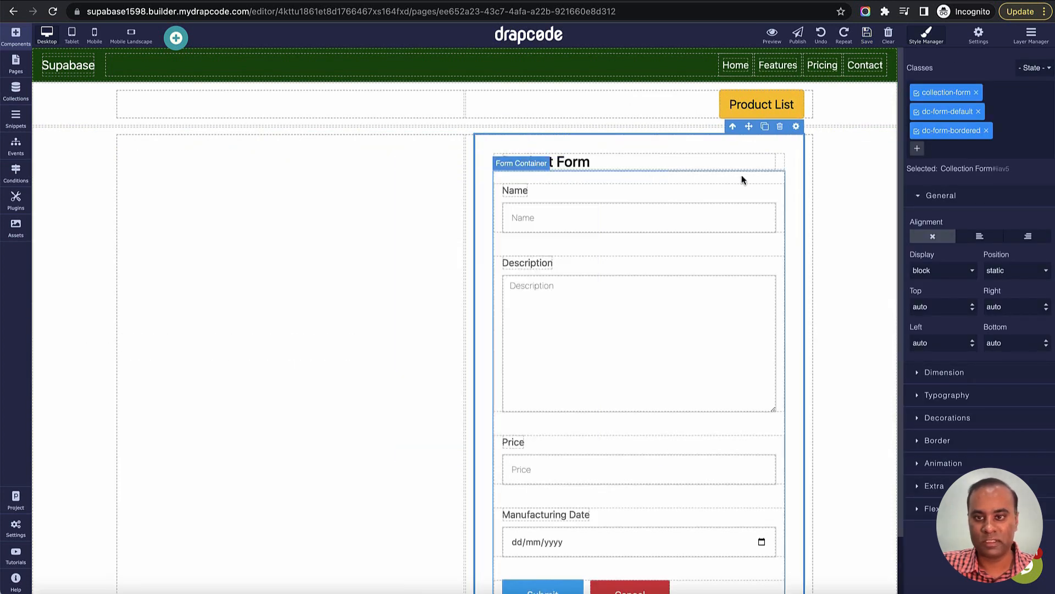
Step: Delete the heading above the product form's Name field and review the remaining fields
click(781, 163)
click(763, 149)
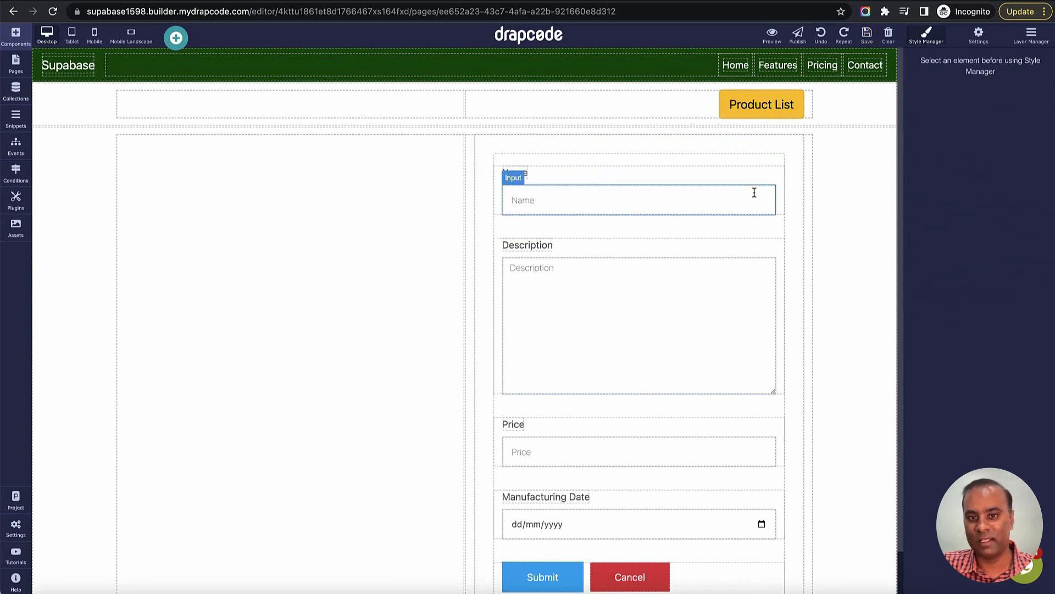
scroll(659, 373, down, 1)
scroll(660, 417, down, 1)
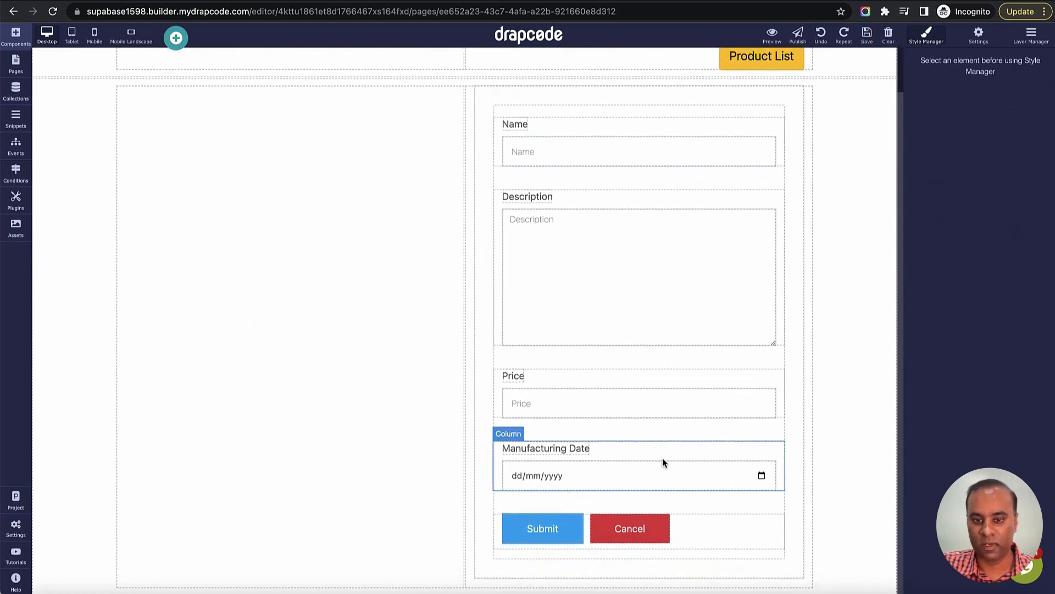
scroll(715, 392, up, 2)
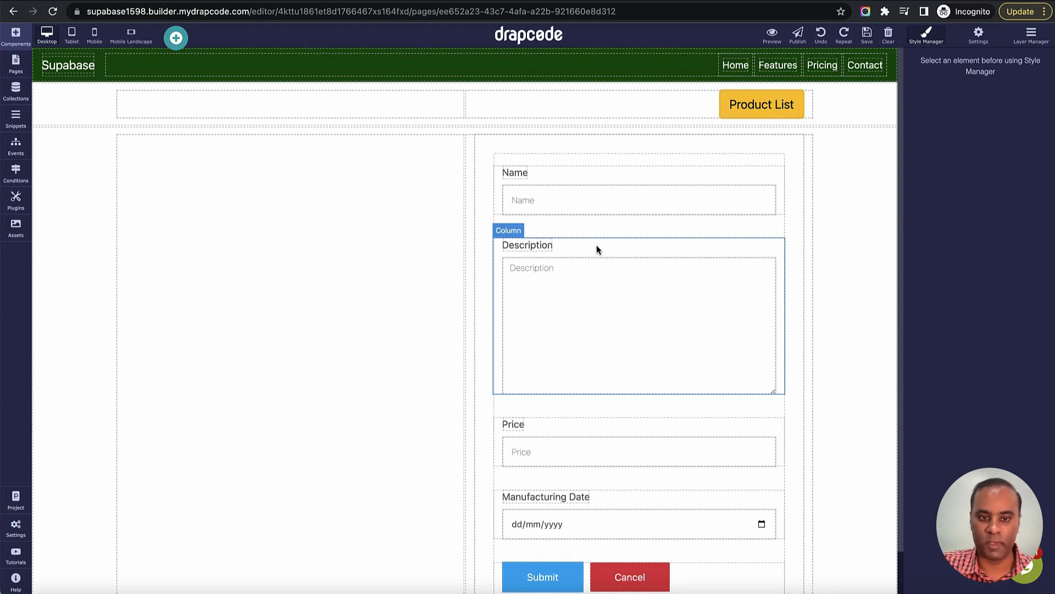
Step: Start a new external REST API in the project settings and name it "Create New Record on Supabase"
click(16, 526)
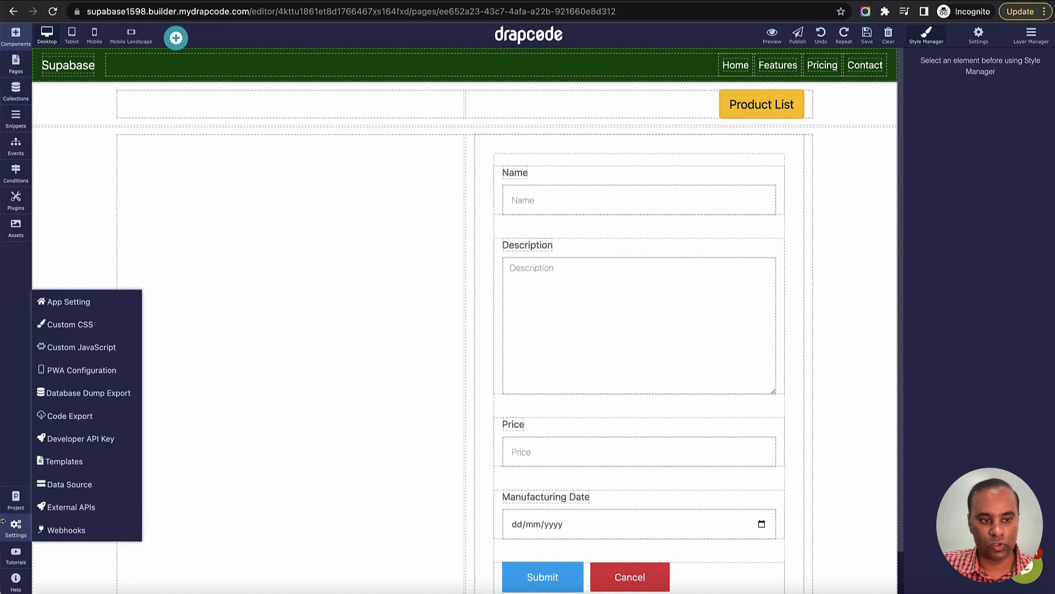
click(70, 507)
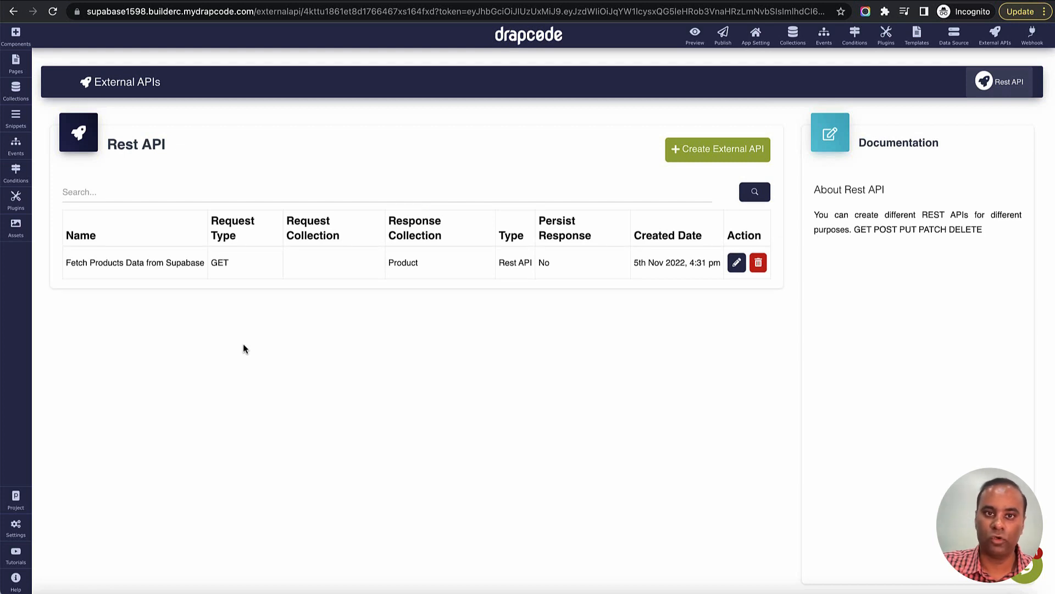
click(715, 150)
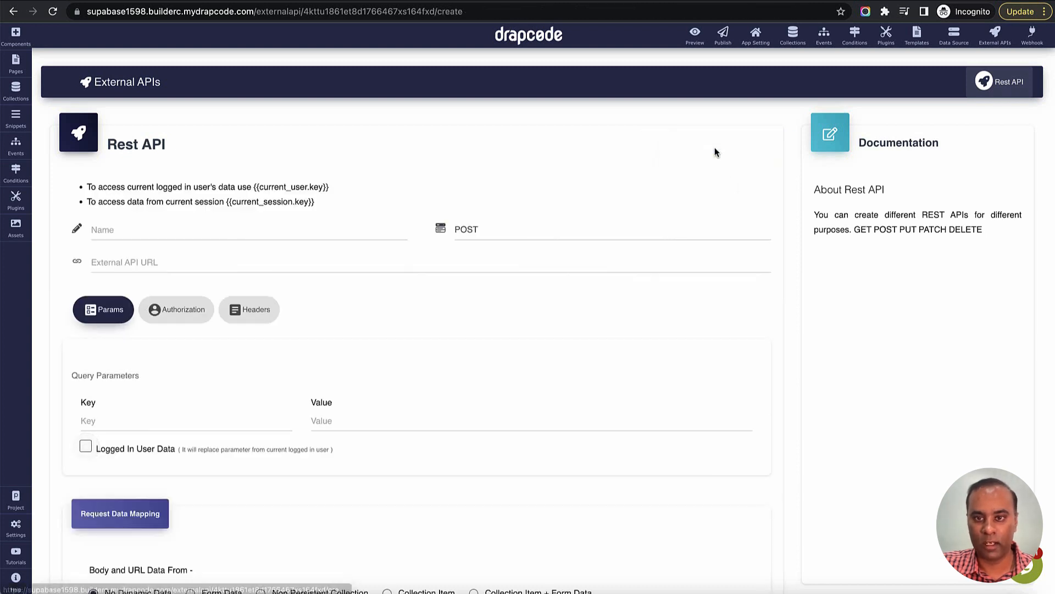
click(381, 233)
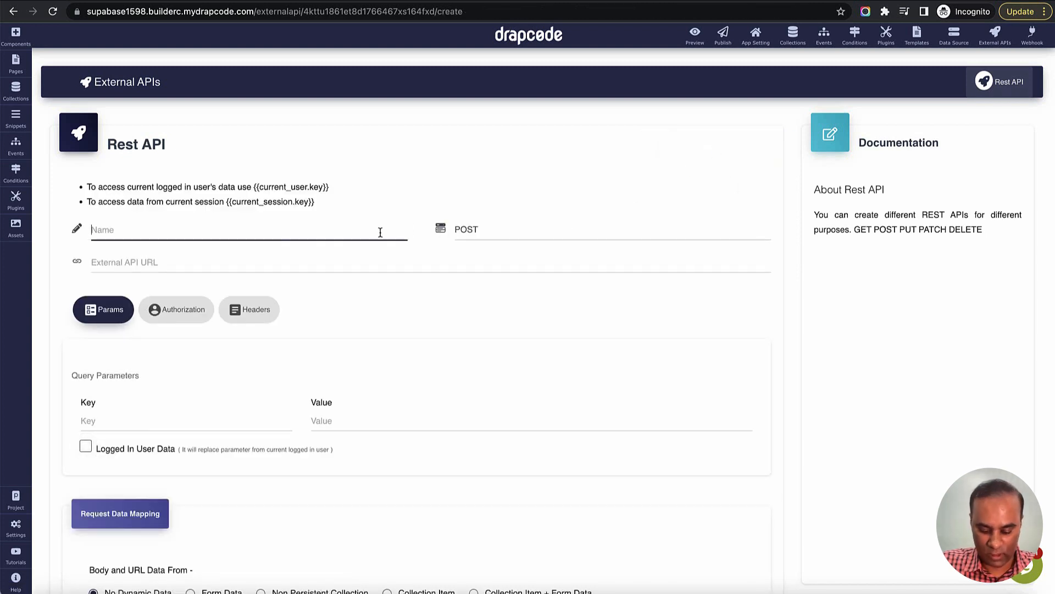
text(create)
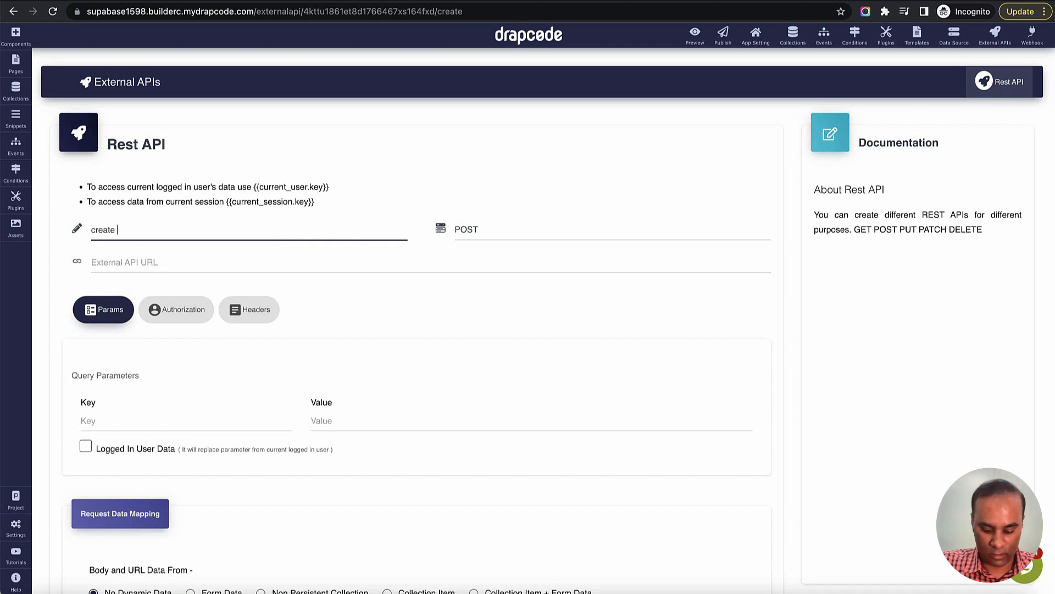
text(C)
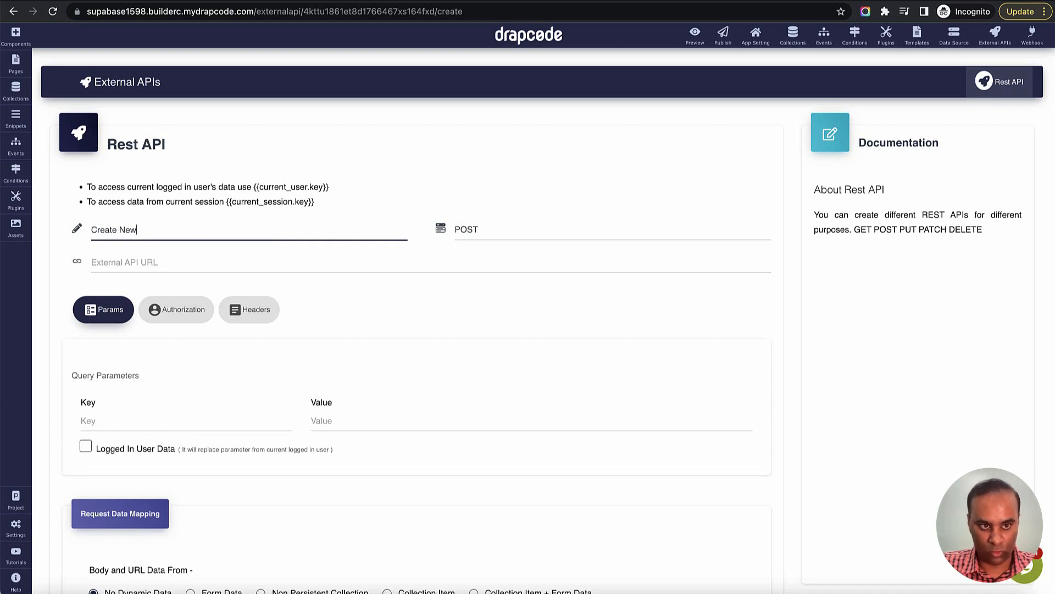
key(super+Right)
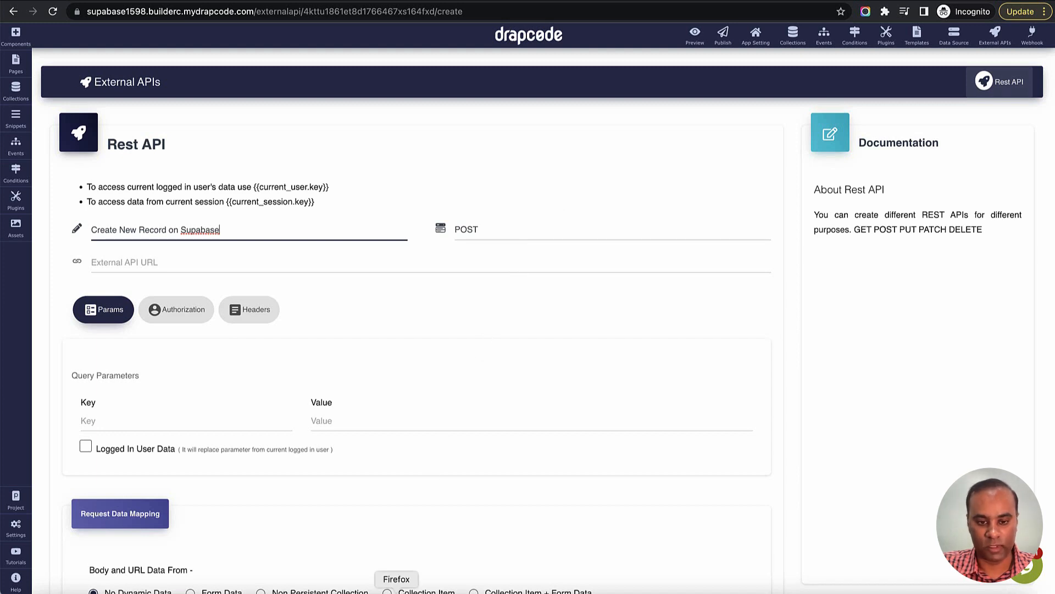
Step: Switch to Supabase in Firefox and examine the Authentication API docs for the REST base URL and apikey header usage
key(super+Tab)
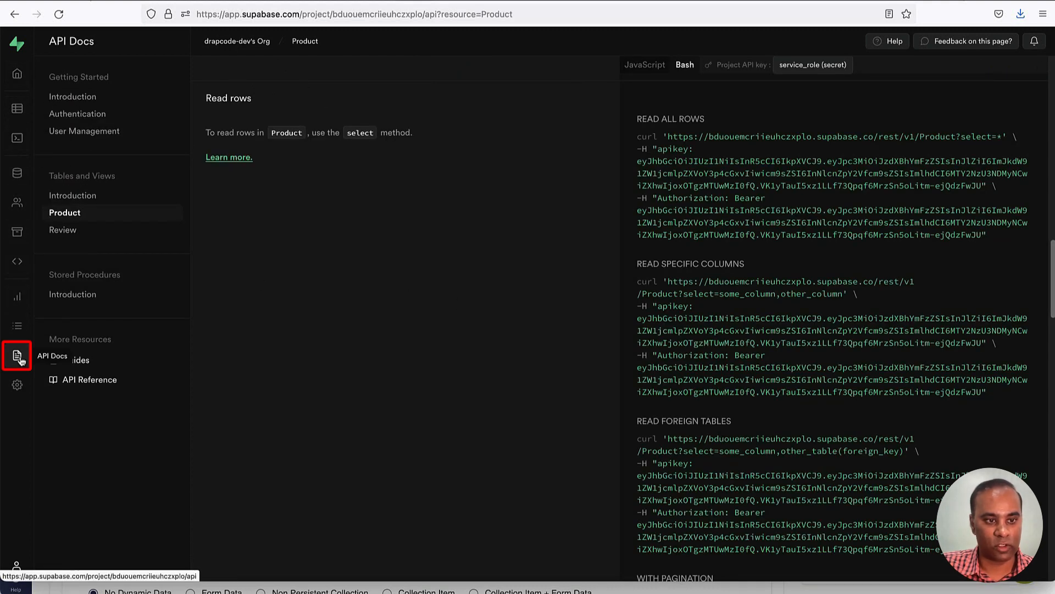
click(77, 114)
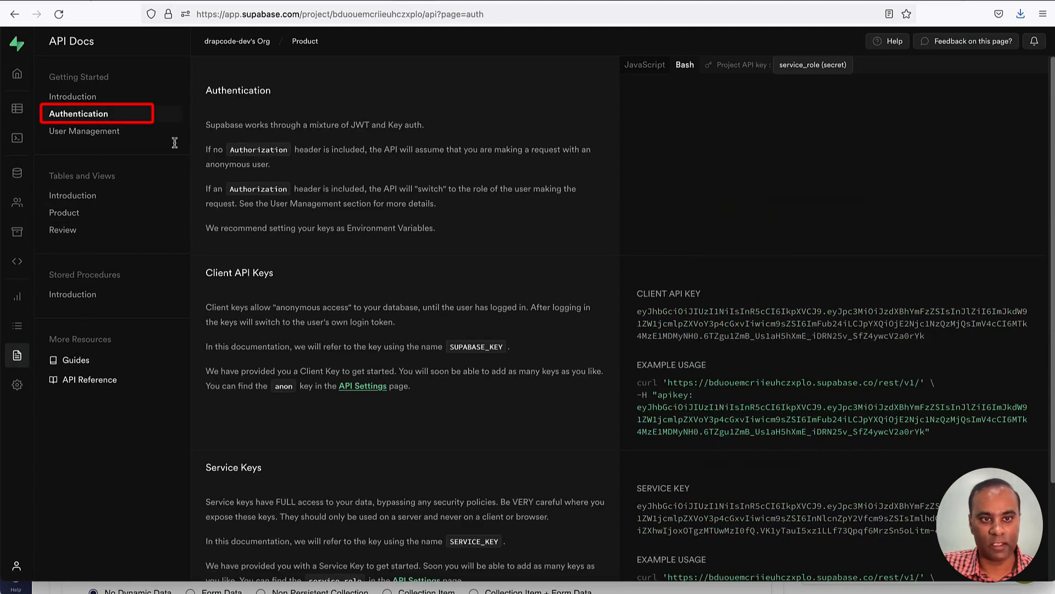
scroll(493, 336, down, 1)
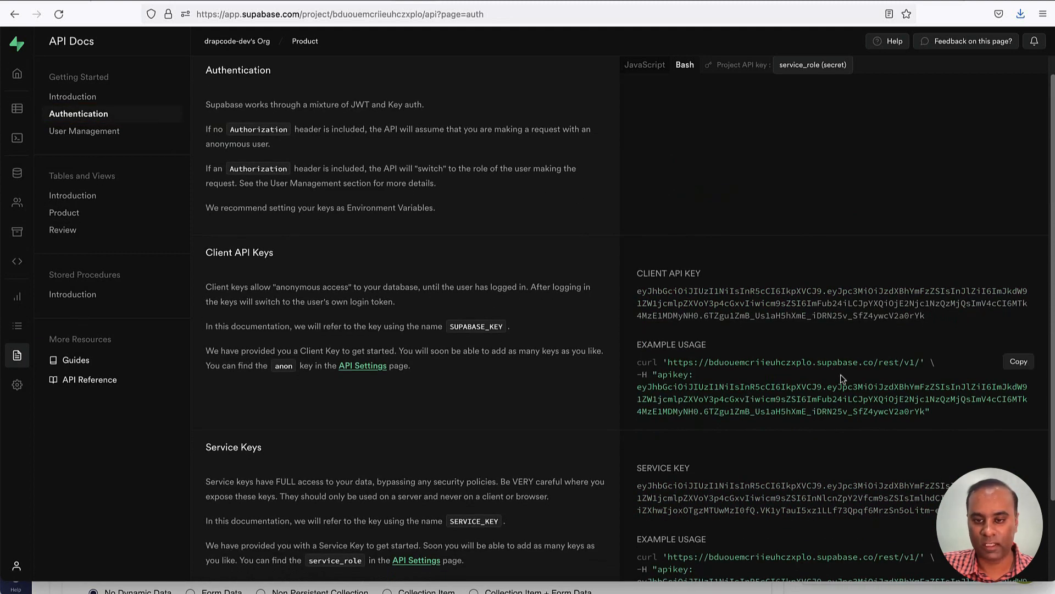
scroll(833, 375, down, 3)
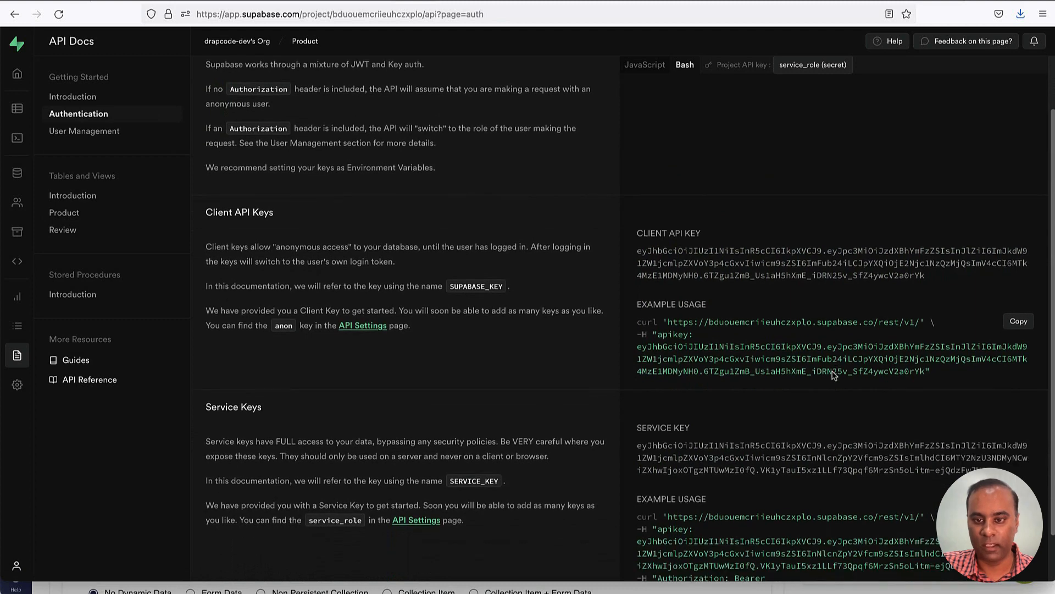
scroll(833, 375, up, 3)
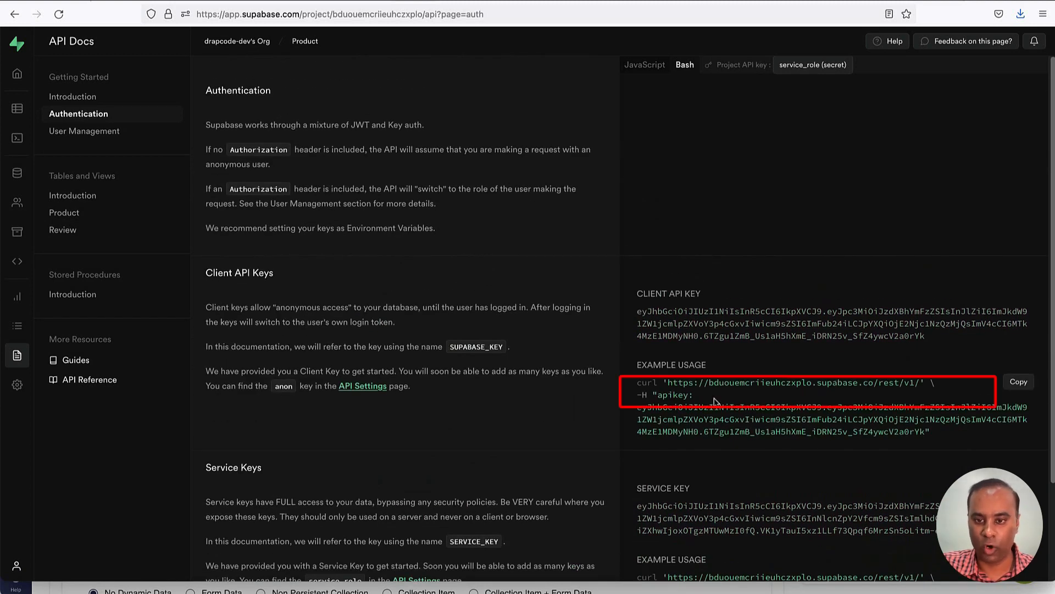
drag(672, 383, 685, 395)
click(704, 433)
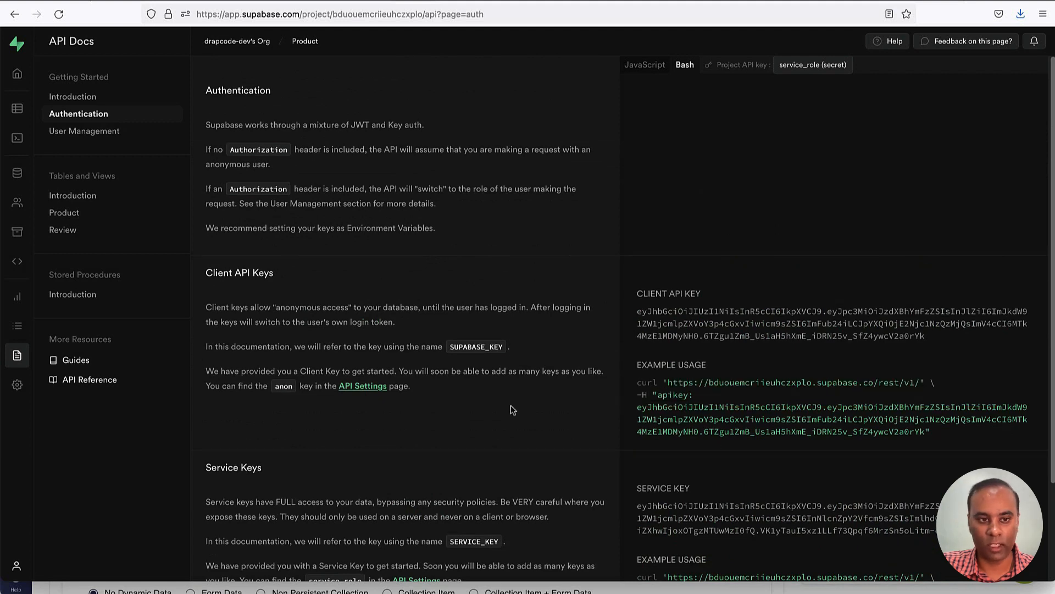
Step: Examine the Product table's API docs to find the Insert rows section with the Bash request for inserting a row
click(75, 216)
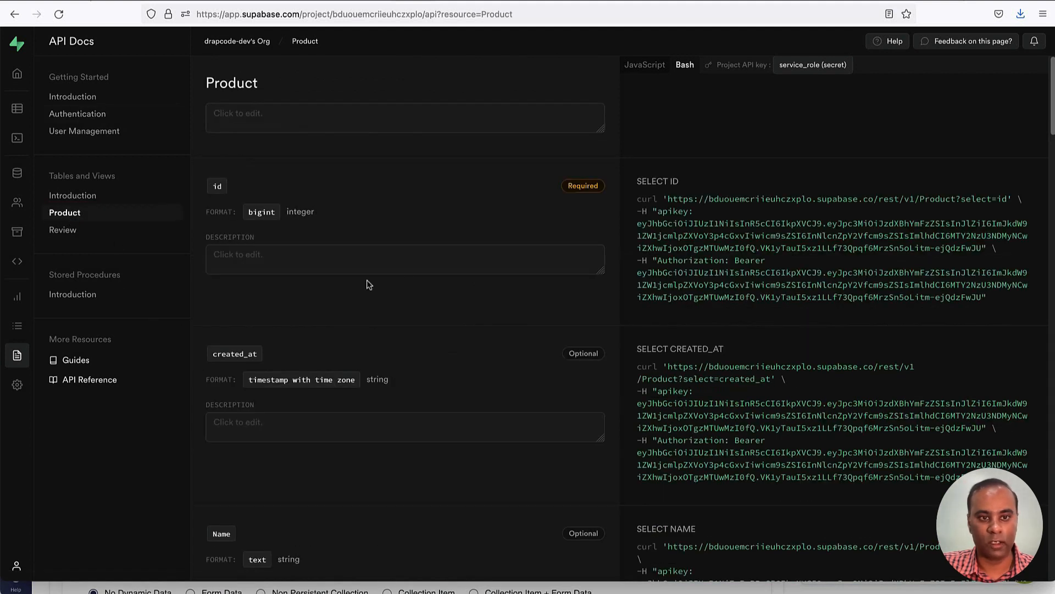
scroll(468, 268, down, 8)
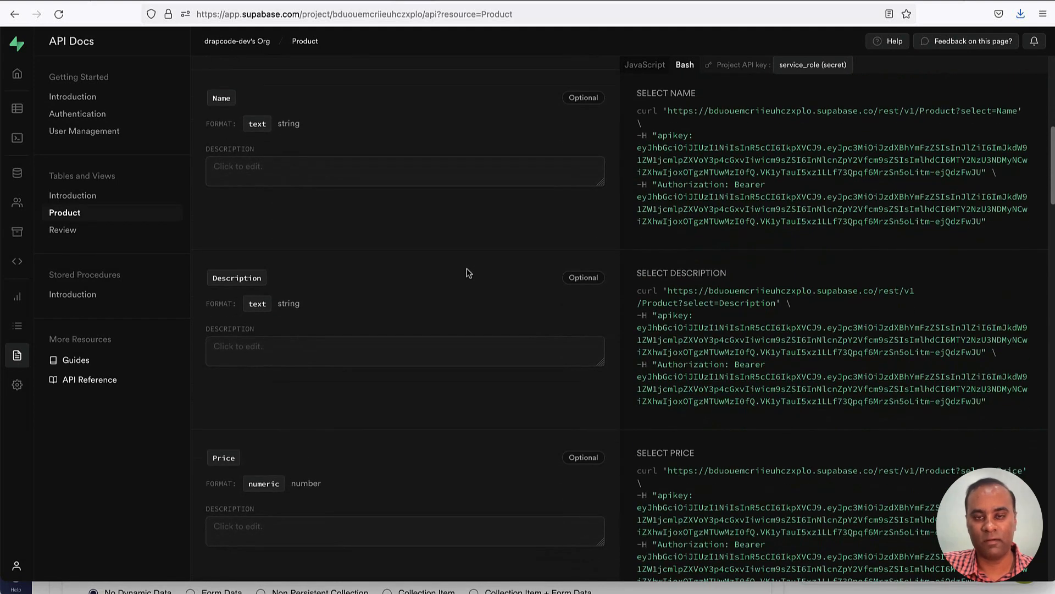
scroll(468, 272, down, 9)
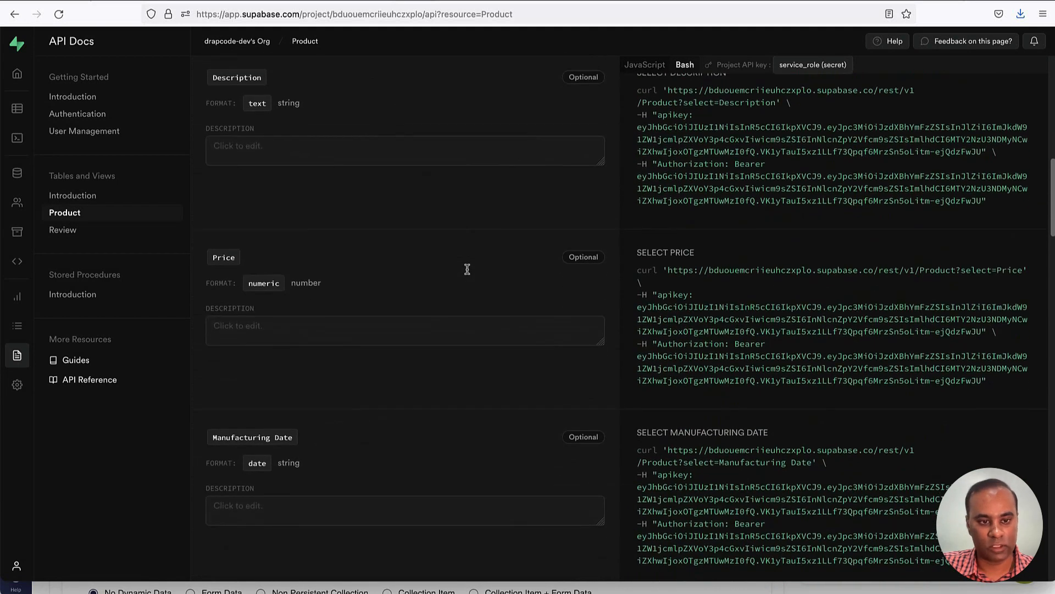
scroll(468, 270, down, 3)
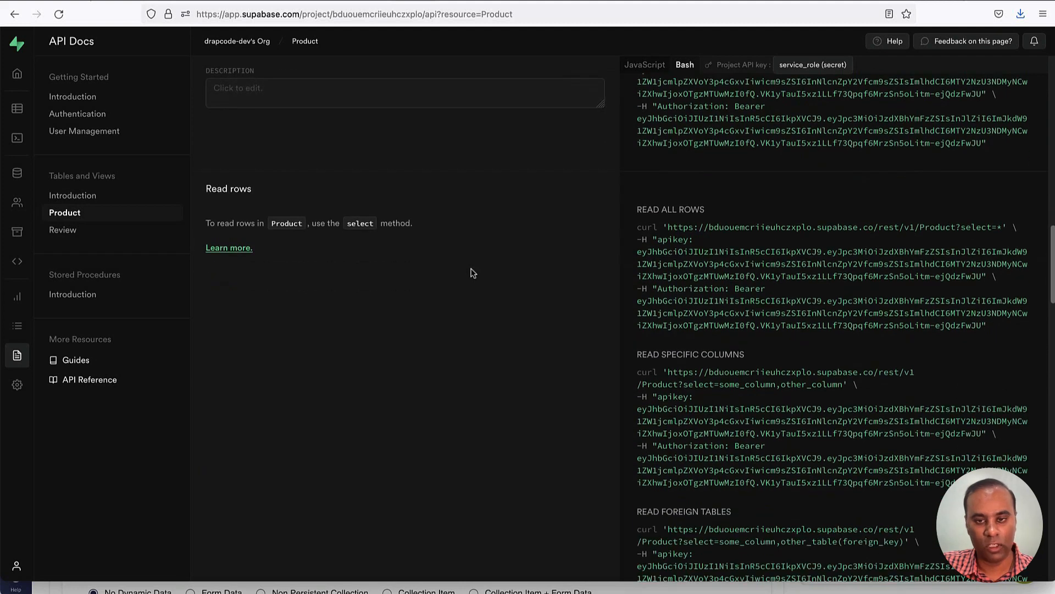
drag(208, 189, 289, 188)
scroll(482, 354, down, 6)
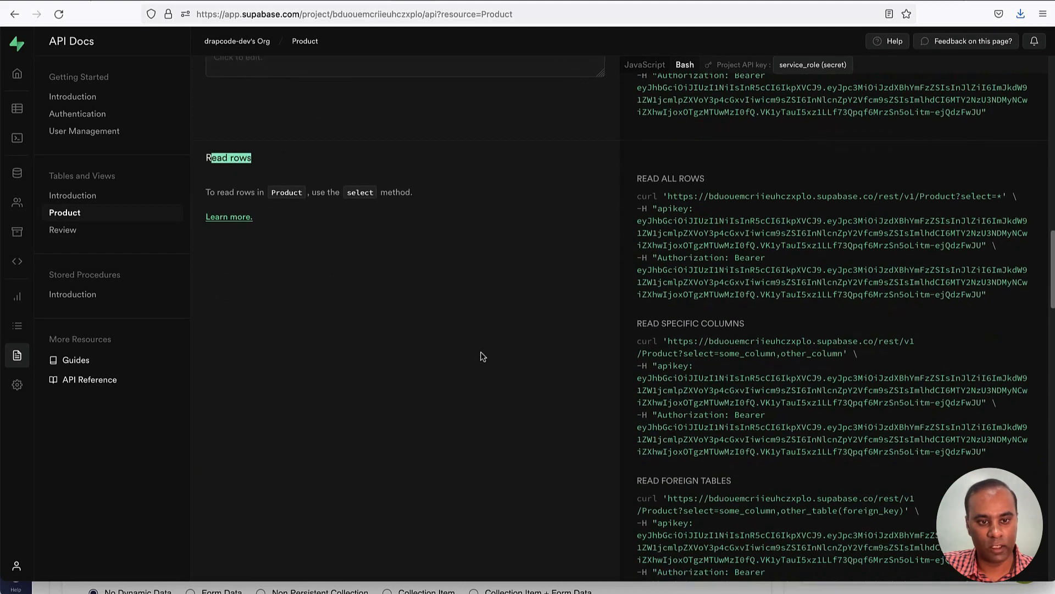
scroll(483, 357, down, 9)
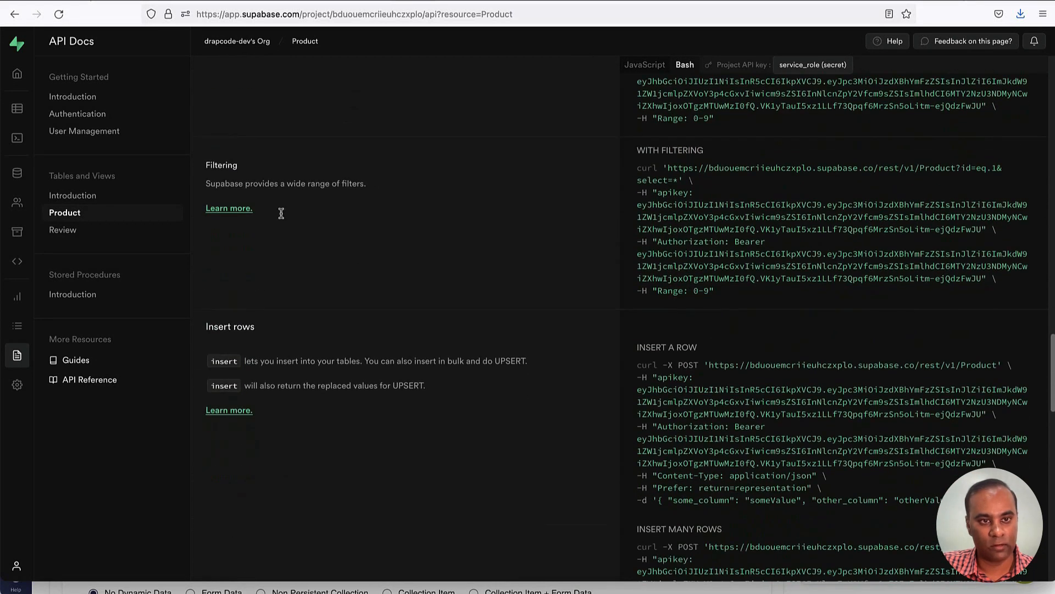
scroll(479, 361, down, 12)
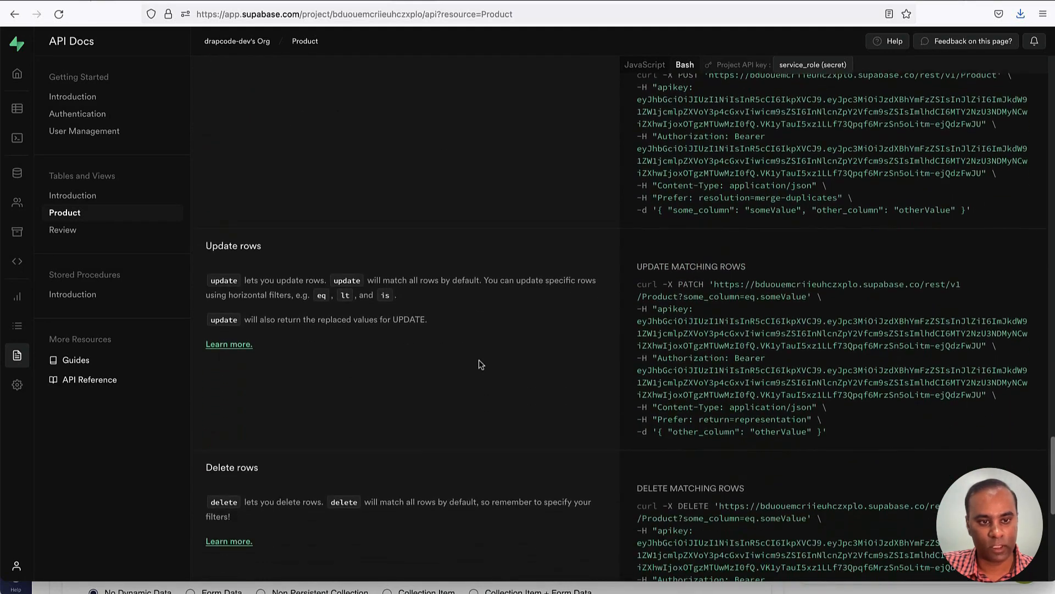
scroll(374, 254, up, 10)
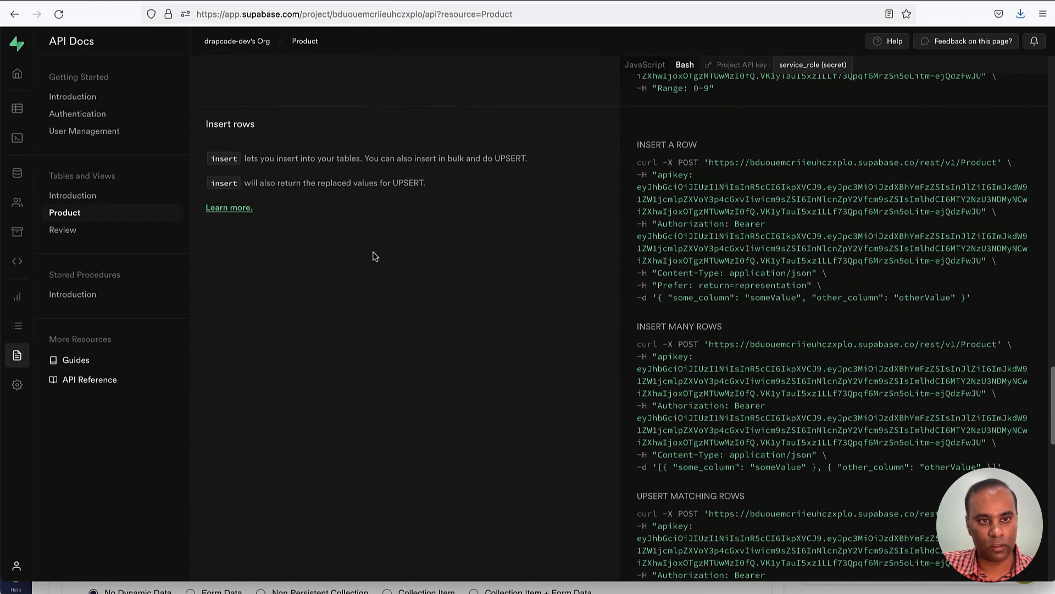
drag(204, 125, 296, 124)
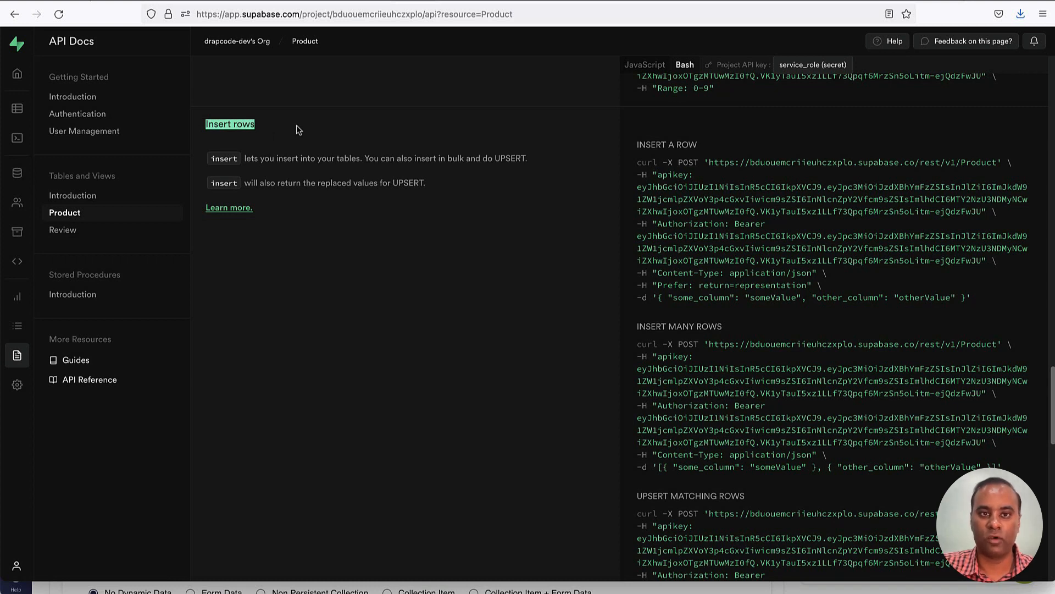
click(709, 162)
drag(709, 162, 996, 162)
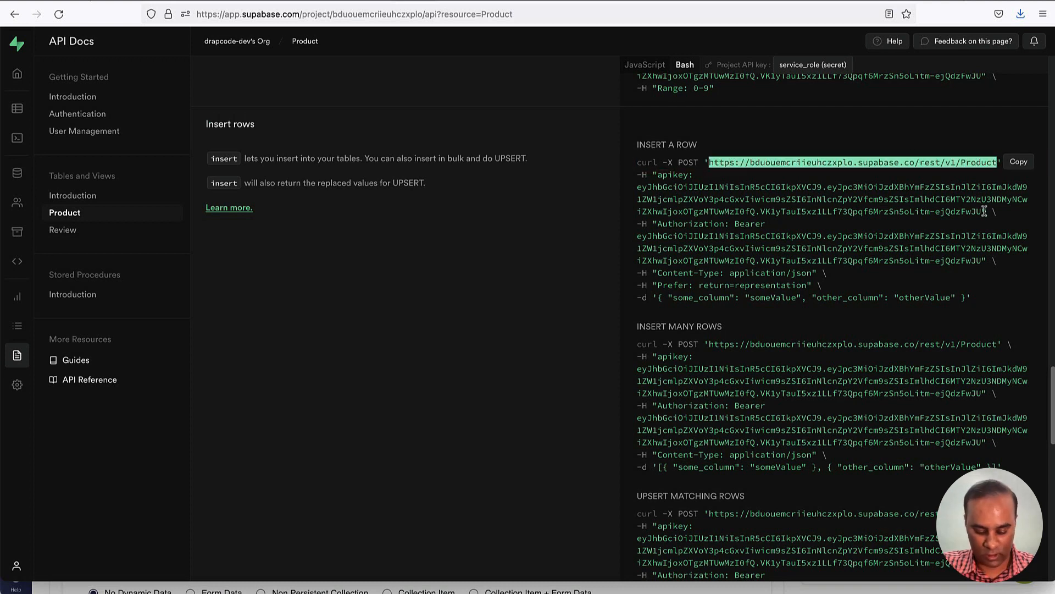
key(super+Tab)
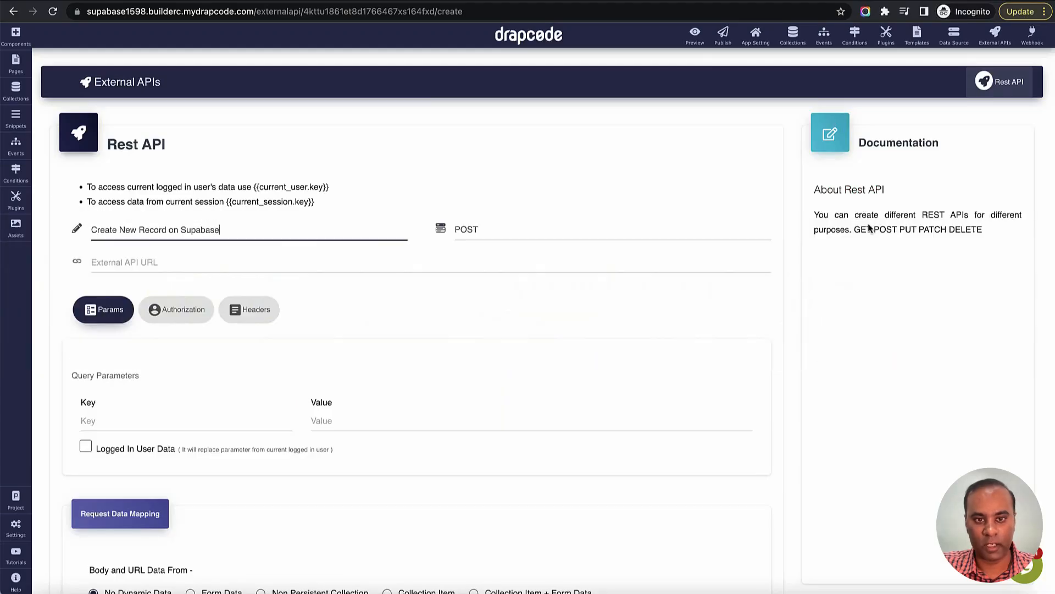
click(447, 266)
key(super+v)
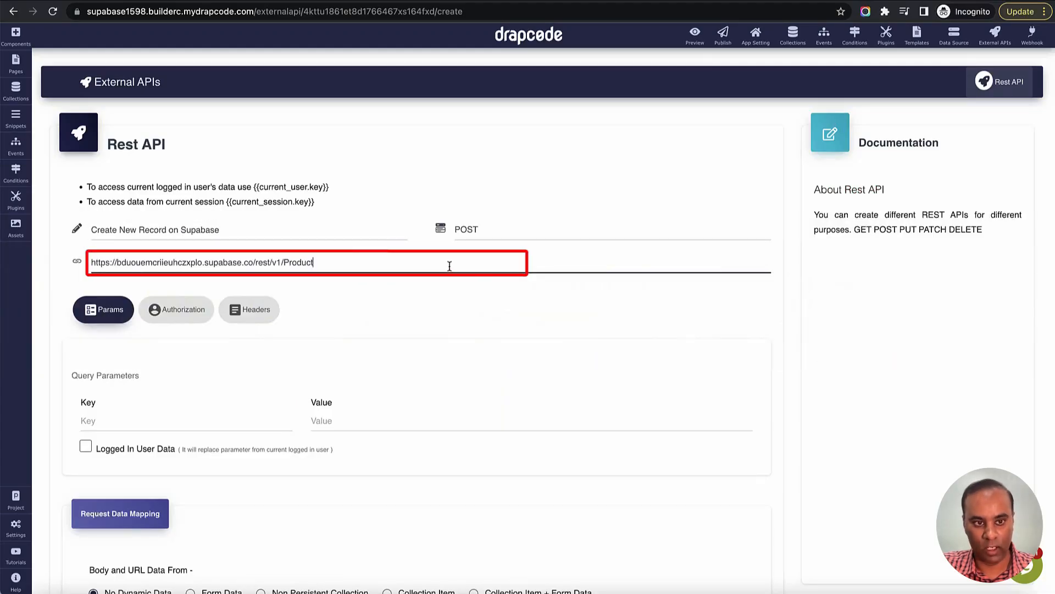
Step: Check the HTTP method of the Insert a Row request in Supabase and select POST for the DrapCode REST API
key(super+Tab)
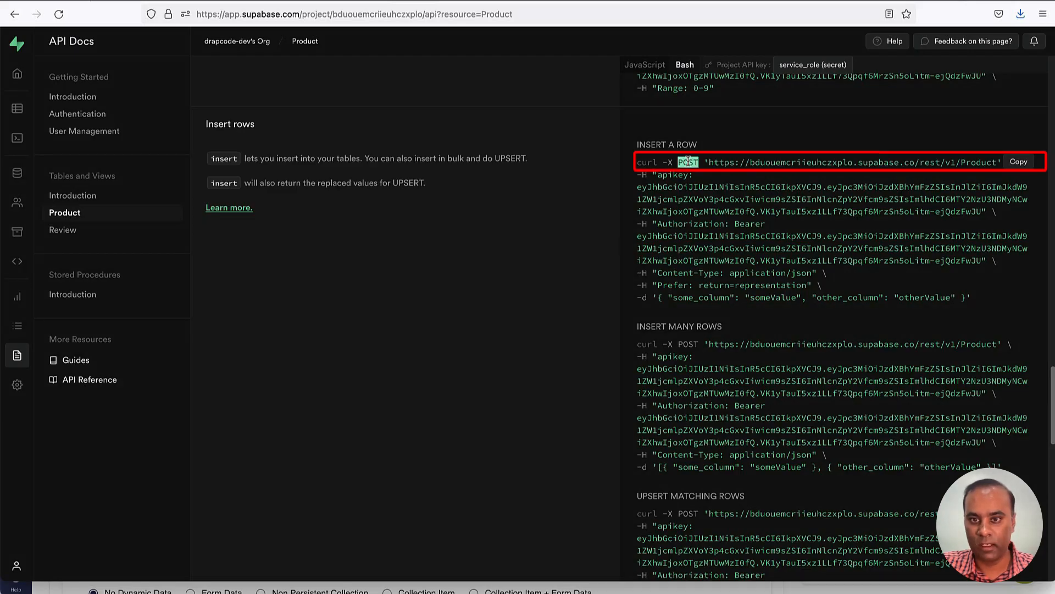
key(super+Tab)
click(517, 234)
click(518, 230)
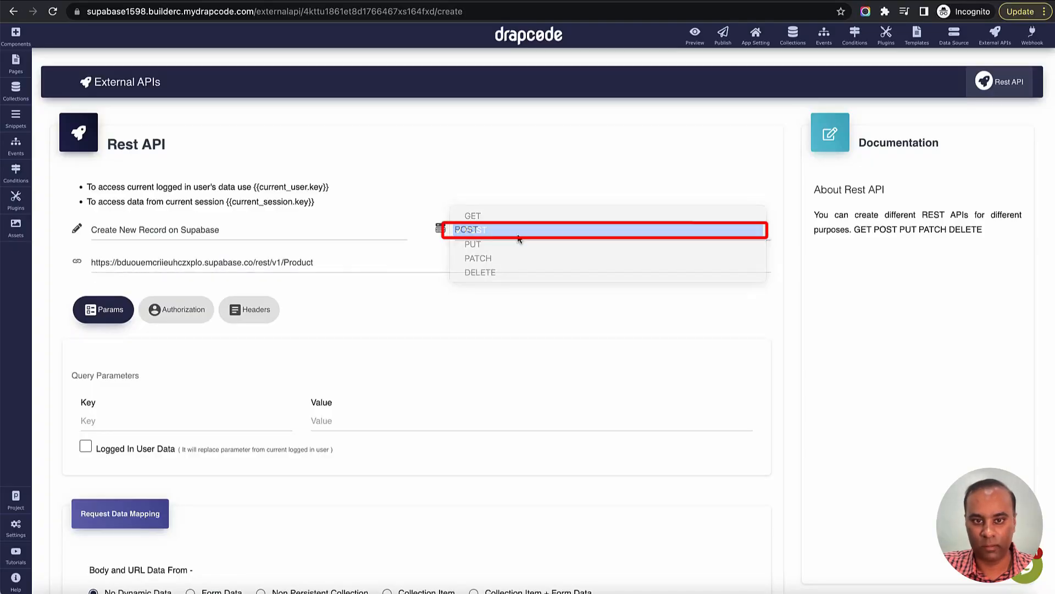
Step: Add a request header key named apikey in DrapCode, copied from the Insert a Row request in the Supabase docs
scroll(431, 318, down, 1)
click(265, 293)
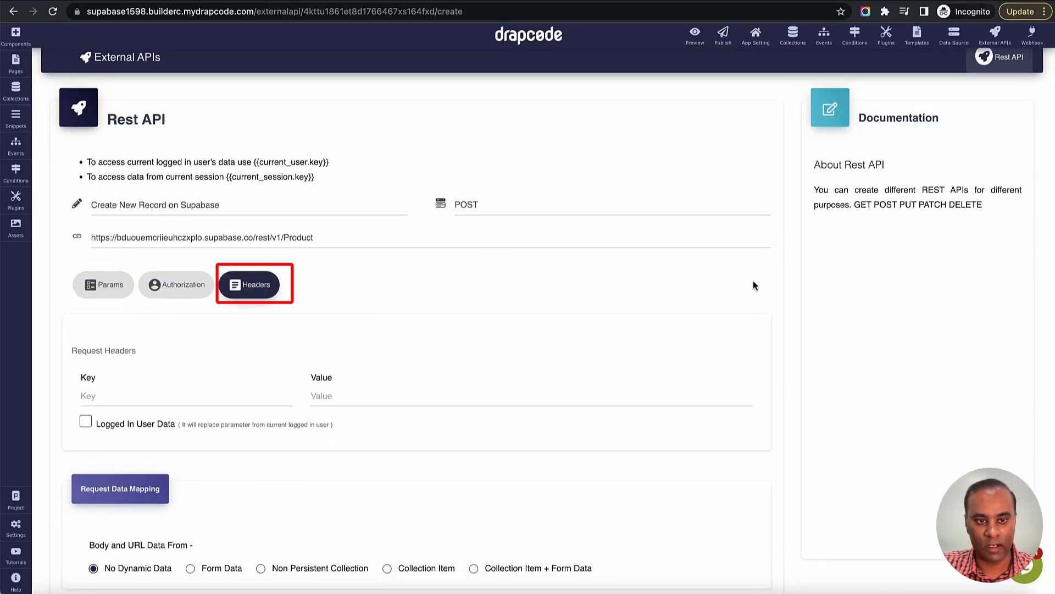
key(super+Tab)
scroll(675, 158, down, 1)
double_click(675, 156)
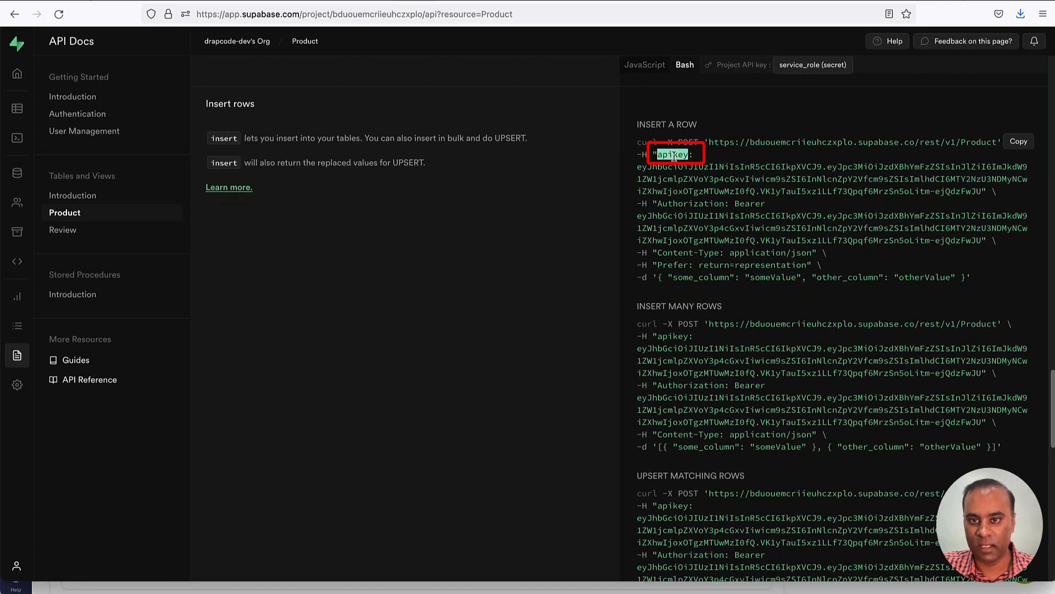
double_click(670, 204)
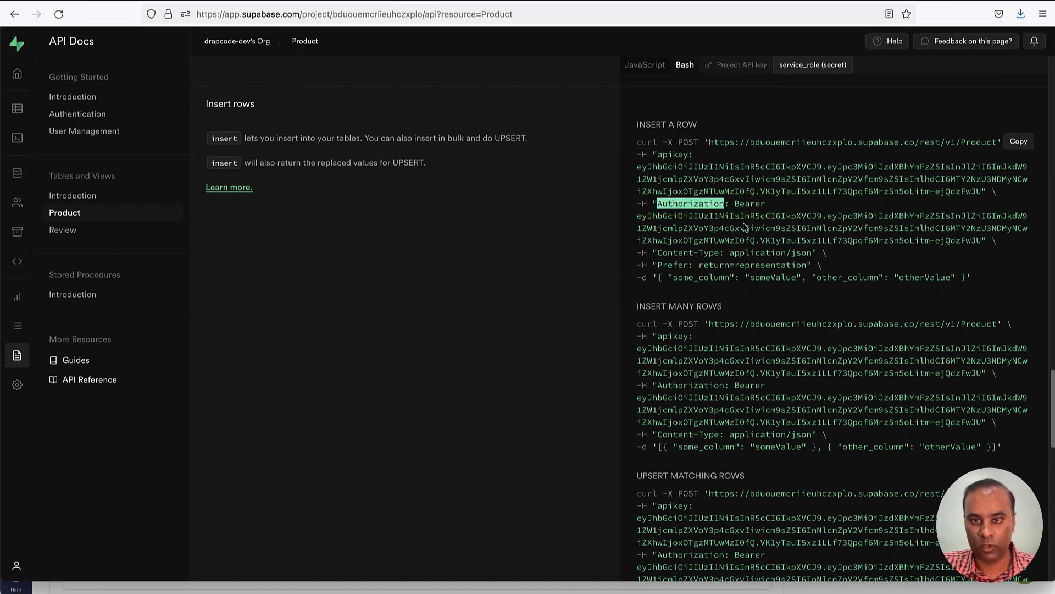
double_click(674, 155)
key(super+Tab)
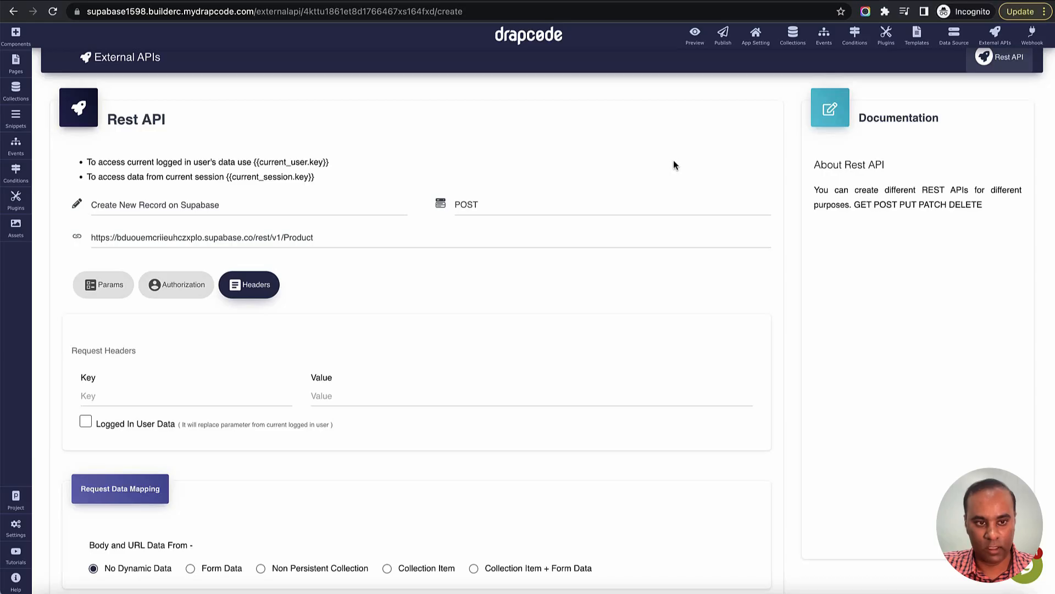
click(241, 394)
key(super+v)
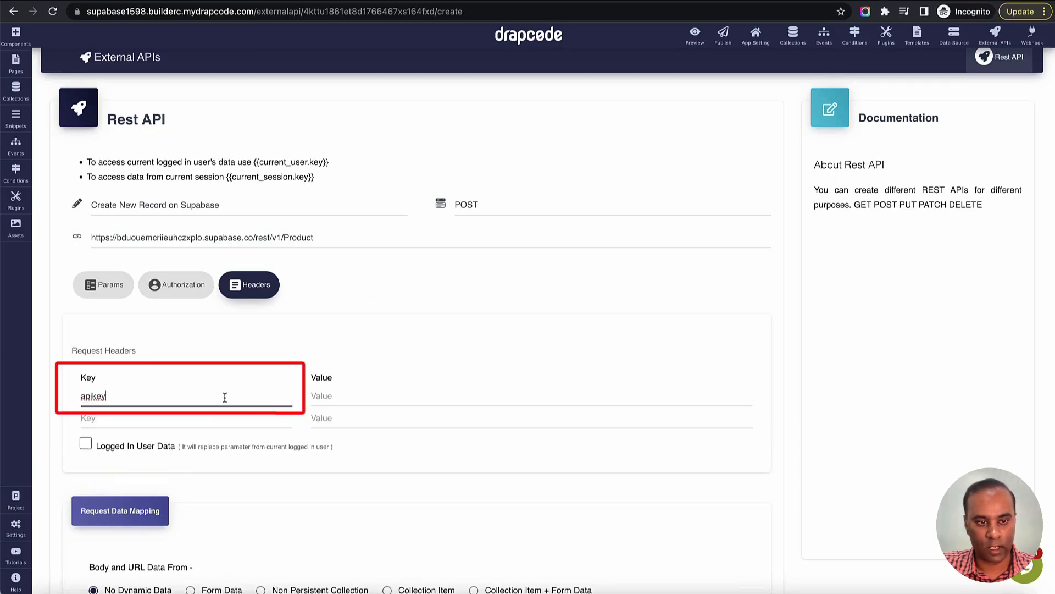
Step: Copy the API key from the Supabase Insert a Row request and paste it as the apikey header's value in DrapCode
click(356, 402)
key(super+Tab)
click(770, 230)
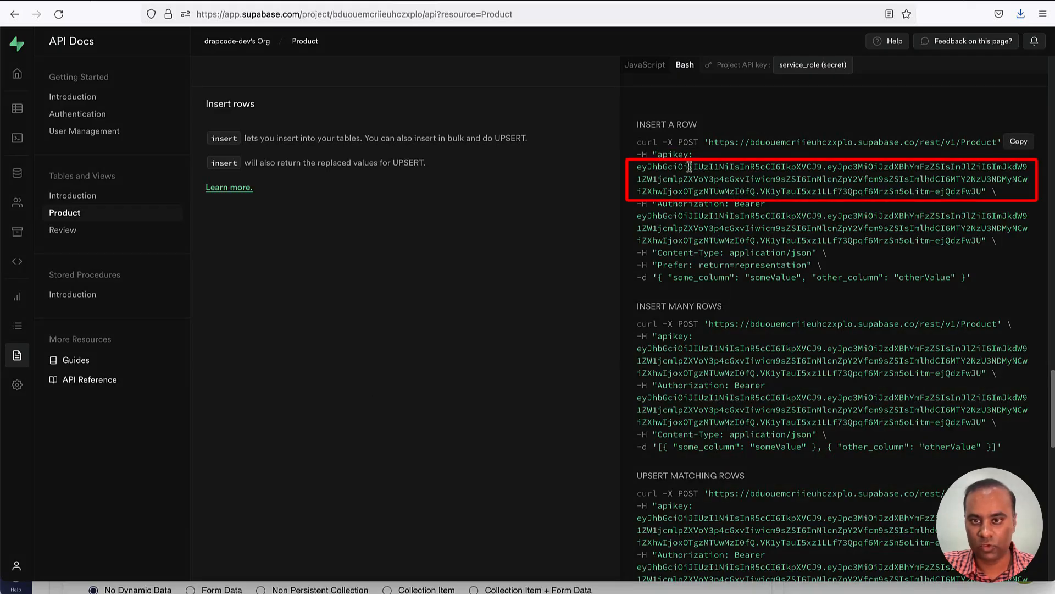
mouse_move(638, 167)
mouse_down()
mouse_move(753, 204)
mouse_move(880, 181)
mouse_move(982, 189)
mouse_up()
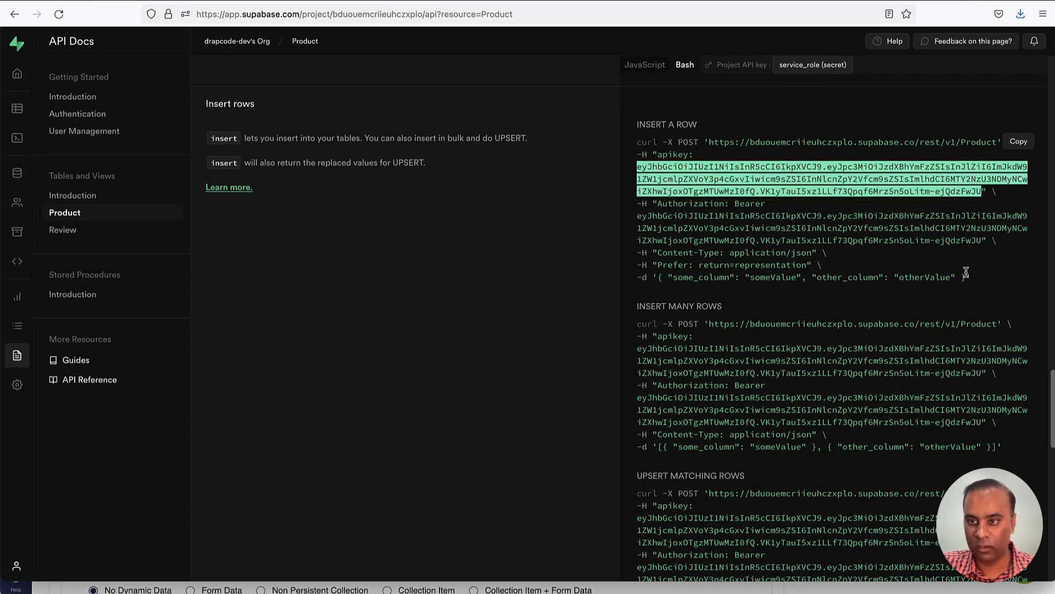
key(alt+Tab)
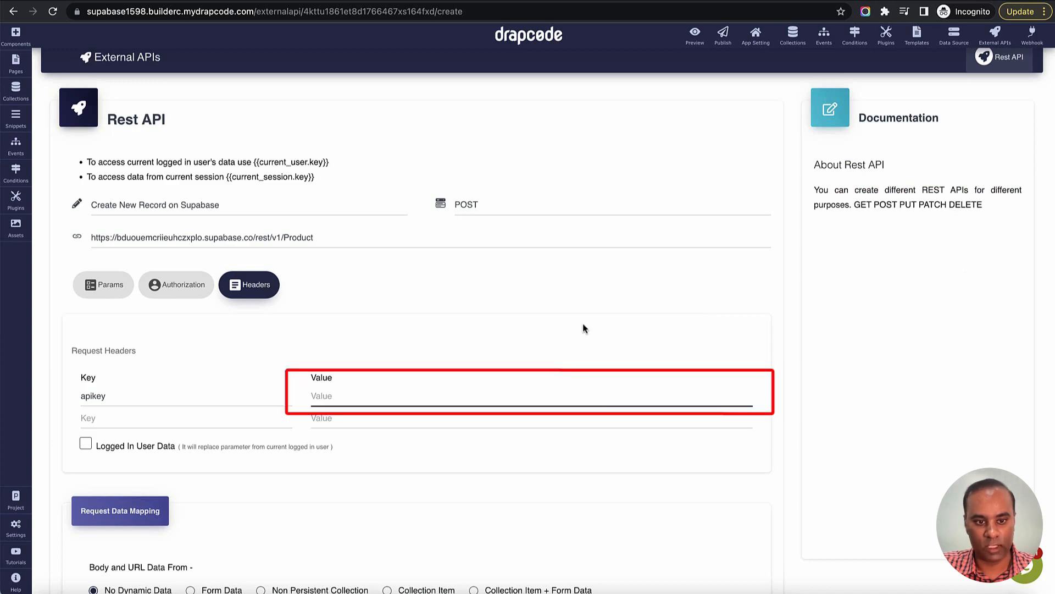
key(ctrl+v)
Step: Switch to Supabase's API settings, review the project API keys and copy the service_role secret key
click(264, 420)
key(alt+Tab)
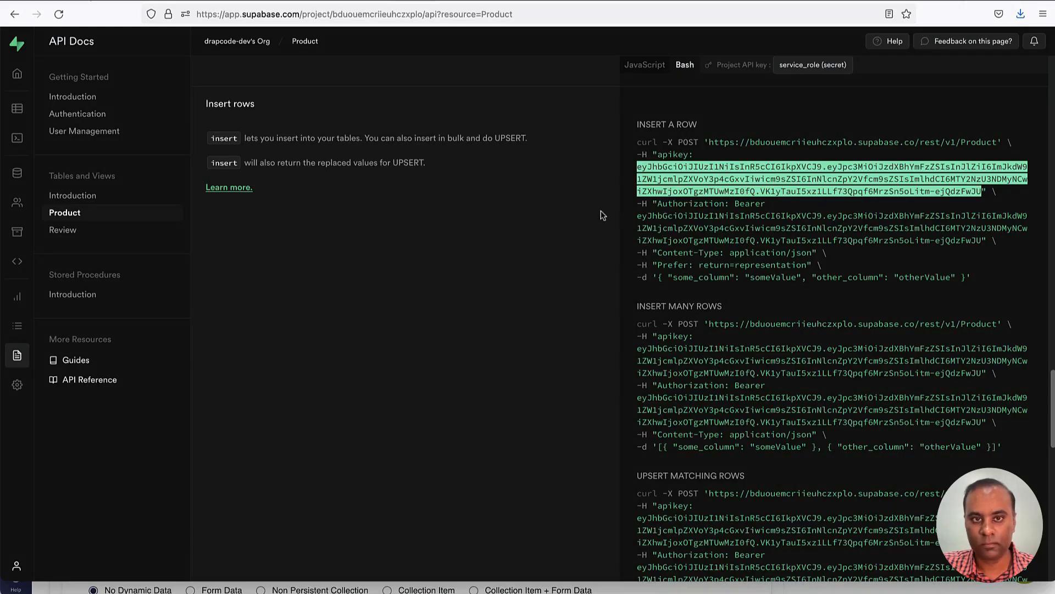
click(291, 1)
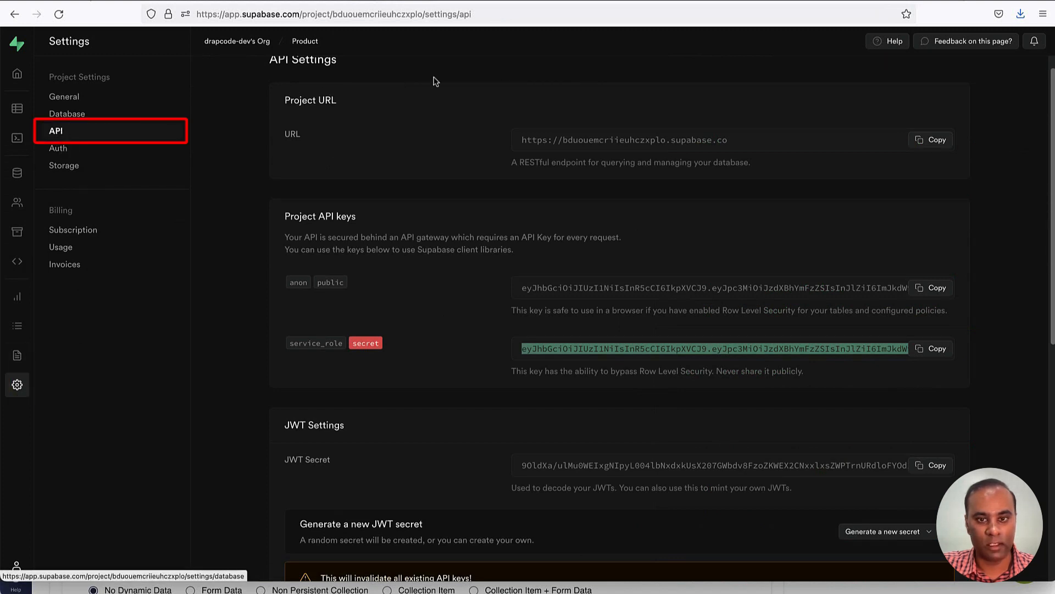
scroll(525, 276, down, 1)
click(479, 260)
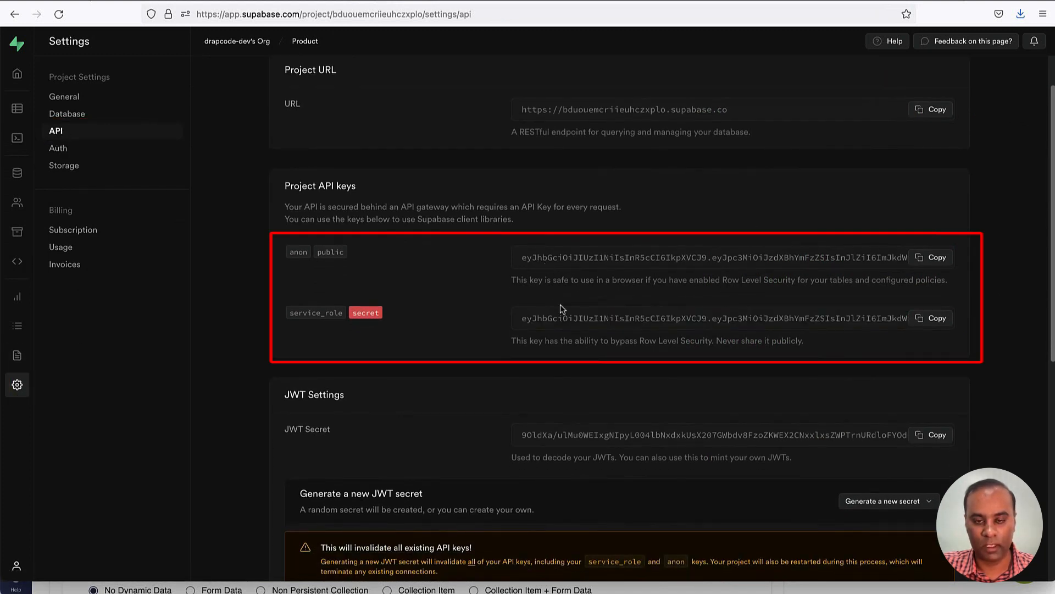
click(931, 320)
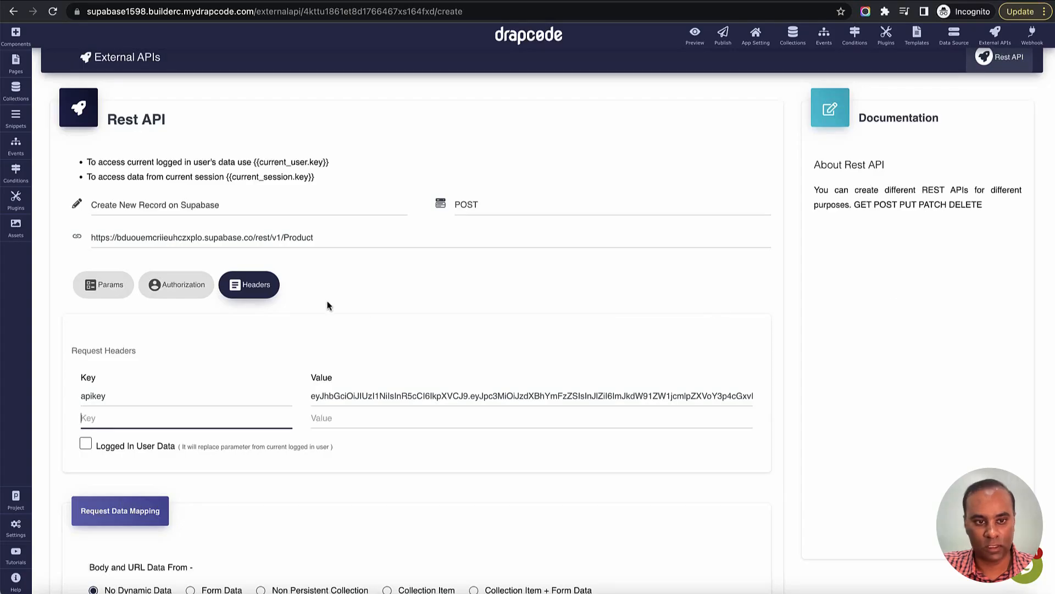
Step: Add an Authorization header in DrapCode with the value Bearer followed by the copied API key
text(Auth)
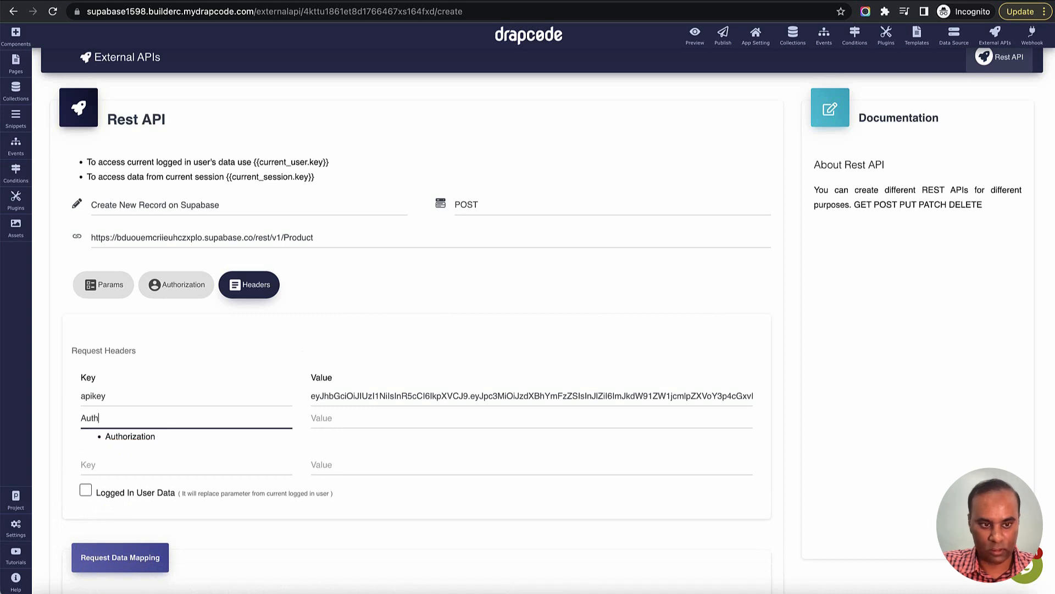
click(212, 438)
click(338, 427)
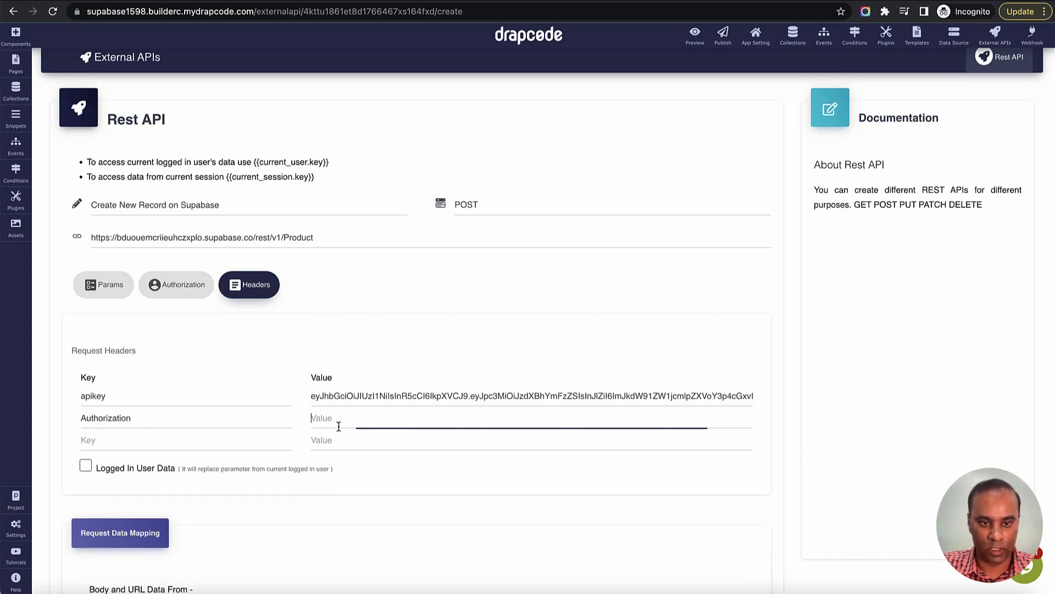
text(Bea)
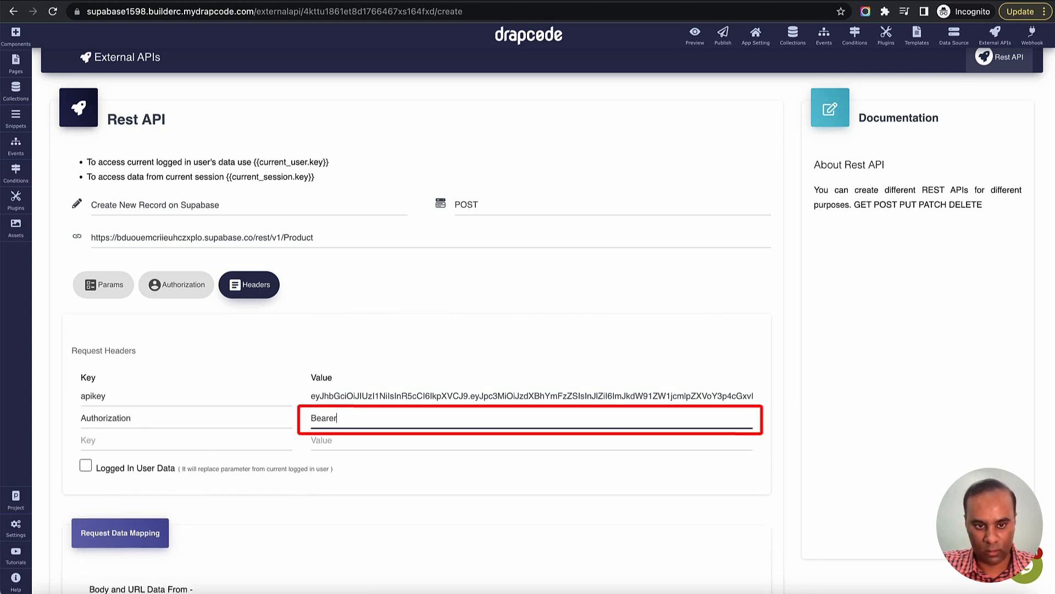
text(rer)
key(ctrl+v)
key(Tab)
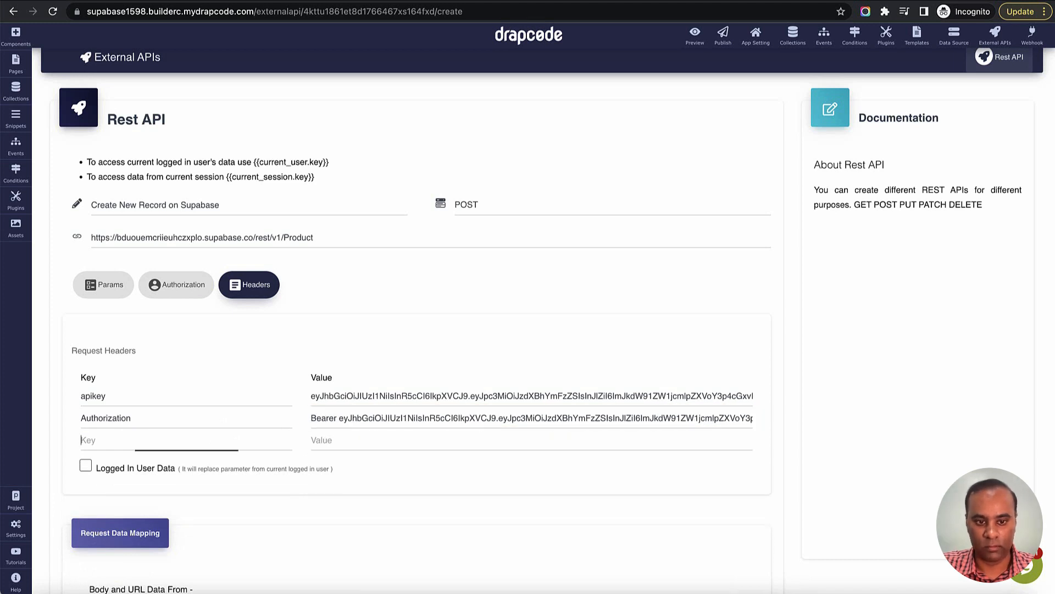
Step: Set the request body and URL data source to Non Persistent Collection and choose the Product collection
scroll(507, 344, down, 2)
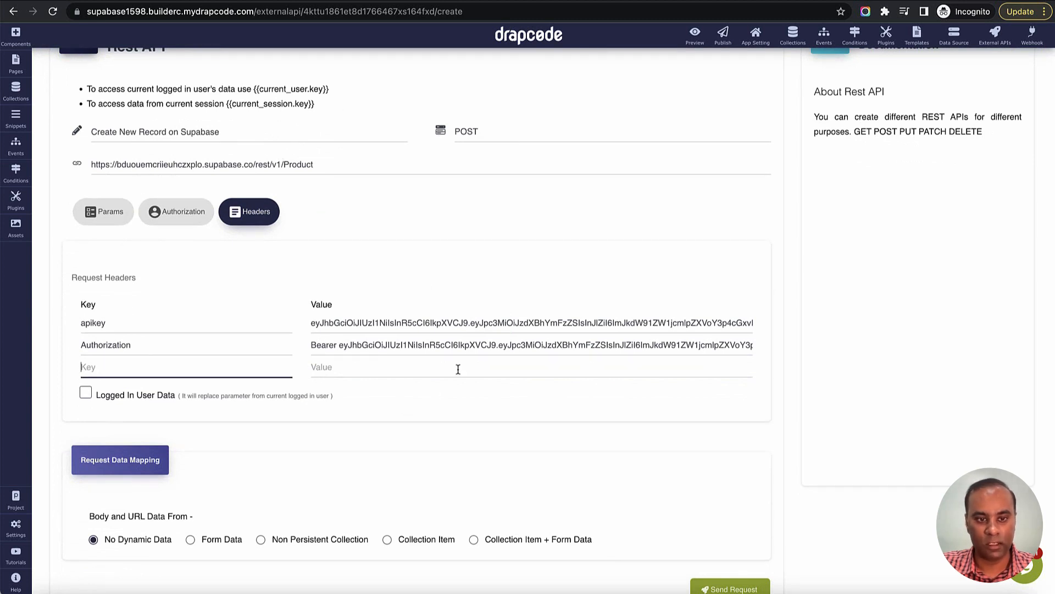
scroll(480, 296, down, 4)
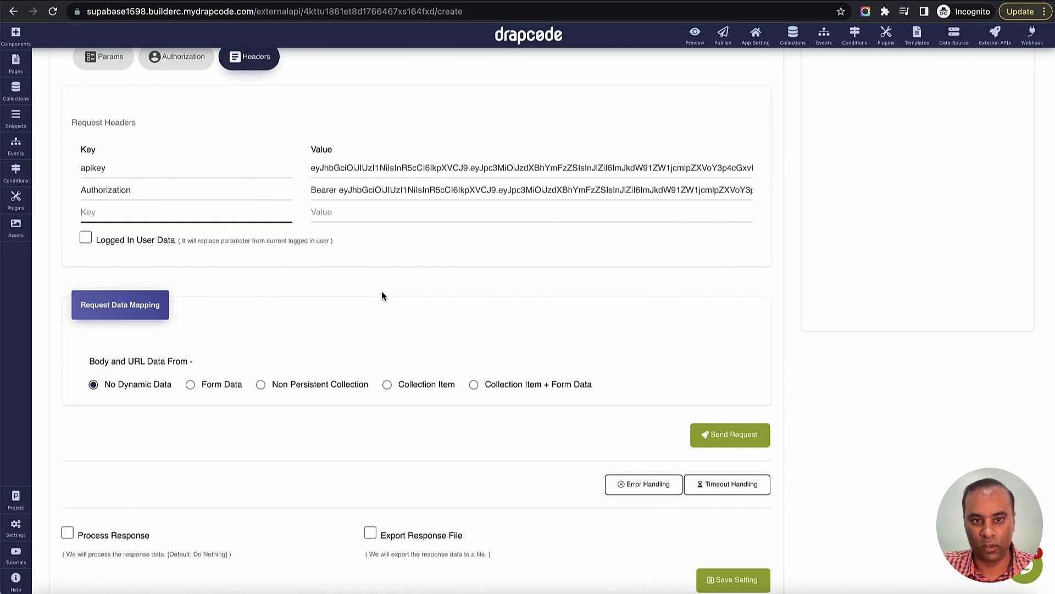
scroll(383, 296, down, 1)
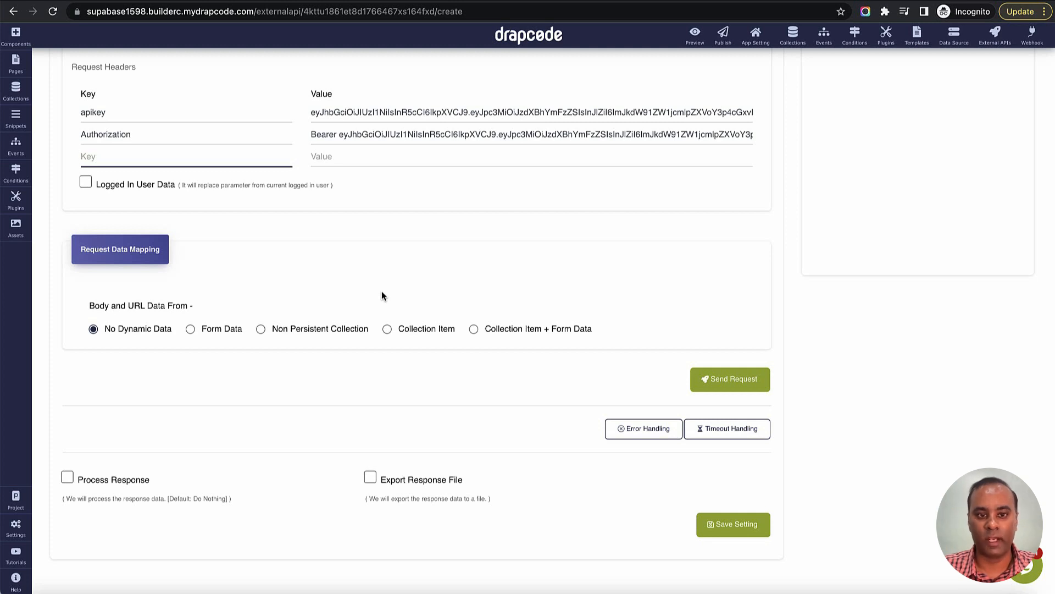
click(261, 329)
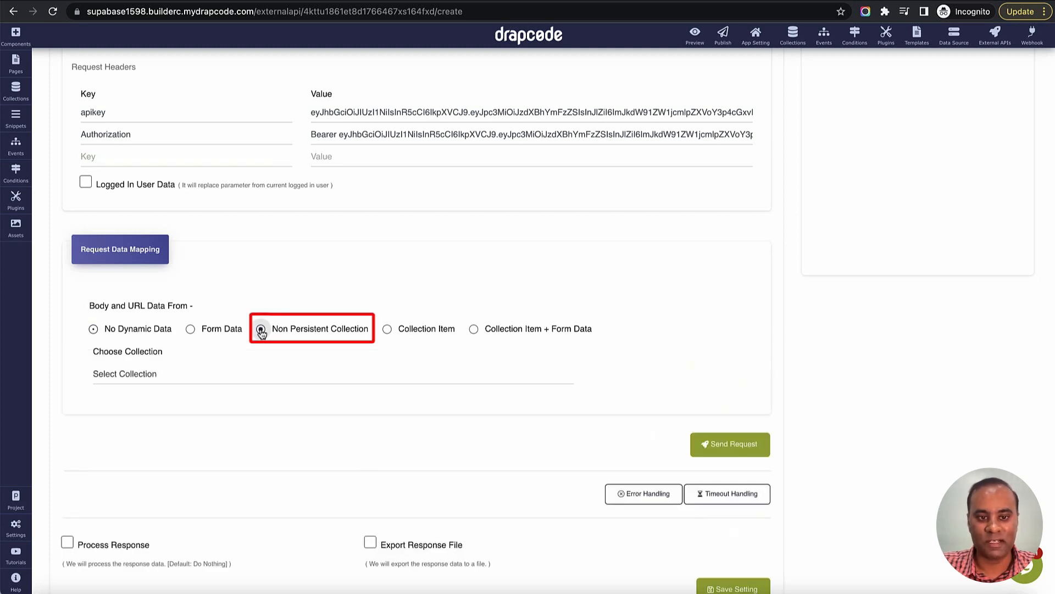
scroll(443, 269, down, 2)
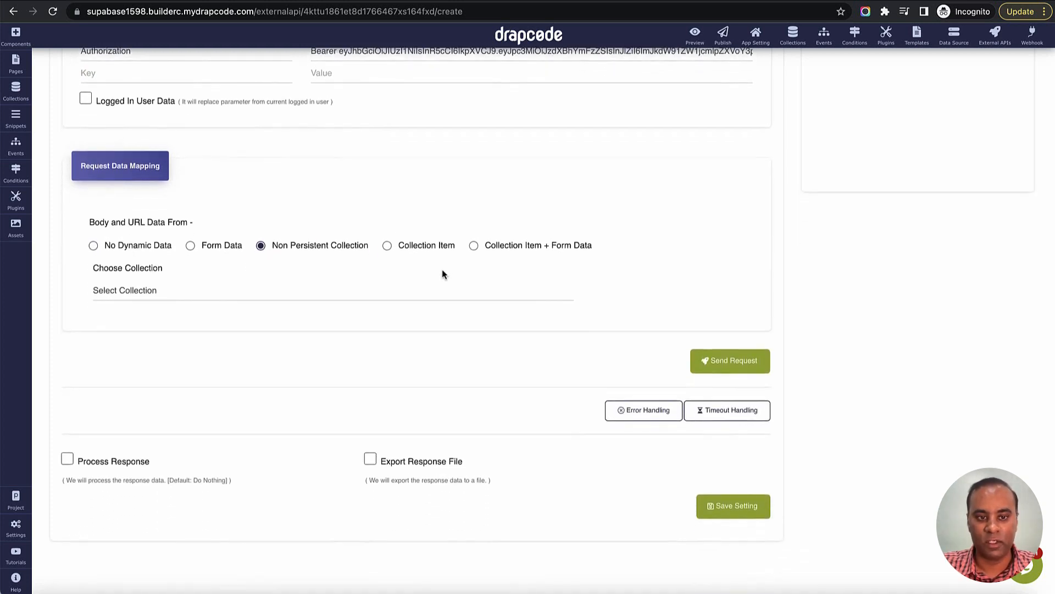
click(388, 246)
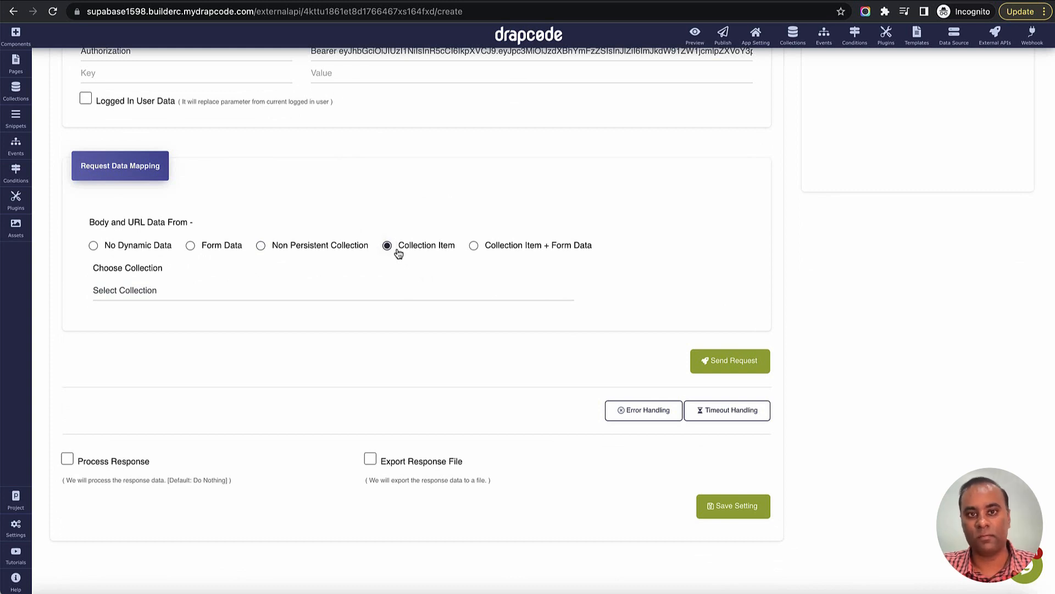
click(350, 251)
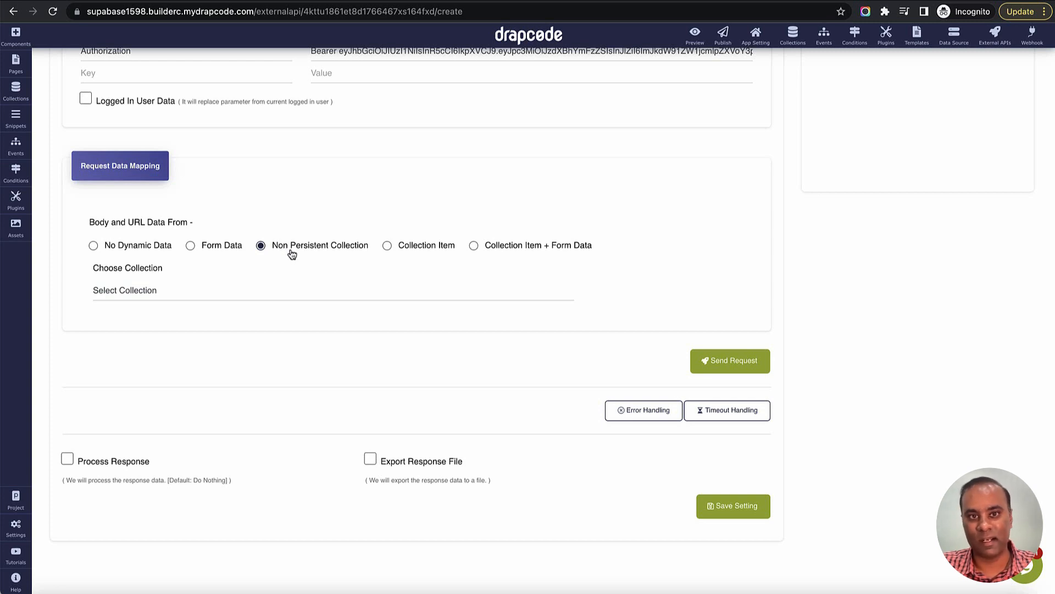
click(297, 292)
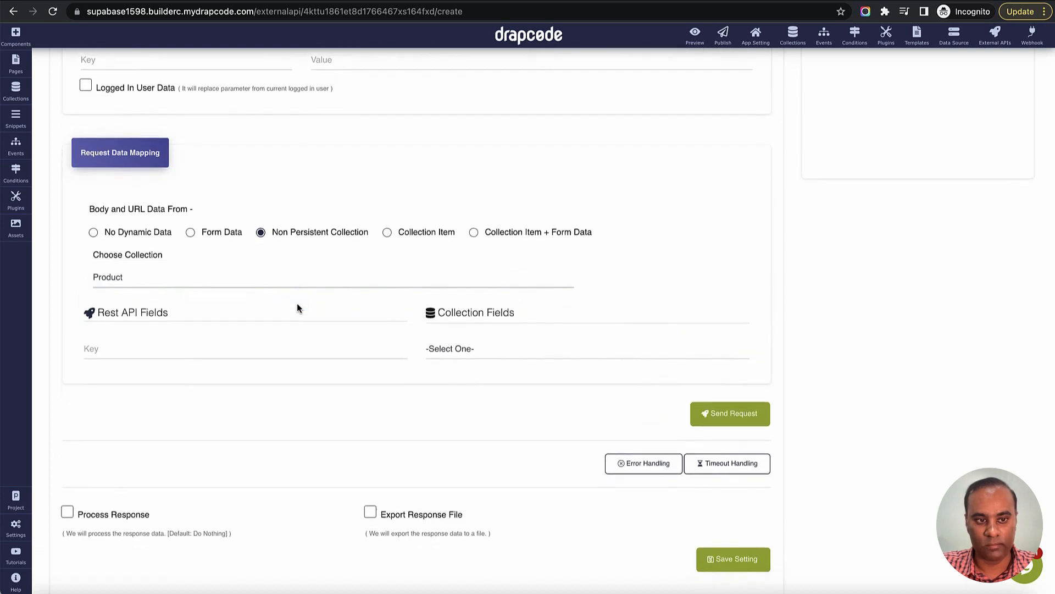
scroll(352, 308, down, 2)
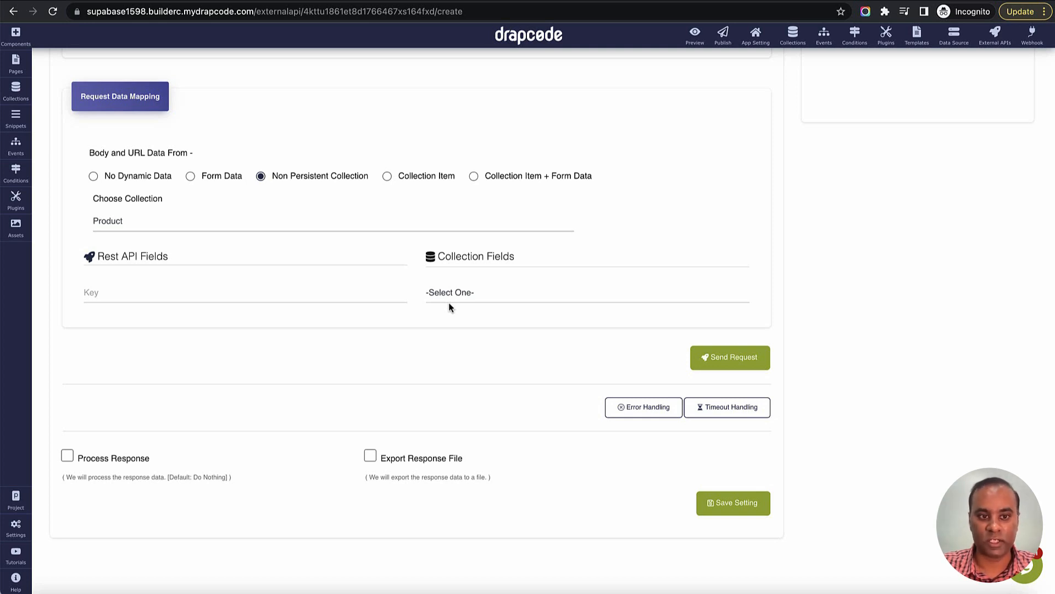
Step: Switch to the Supabase docs and examine the column names and values in the Insert a Row request's JSON body
key(super+Tab)
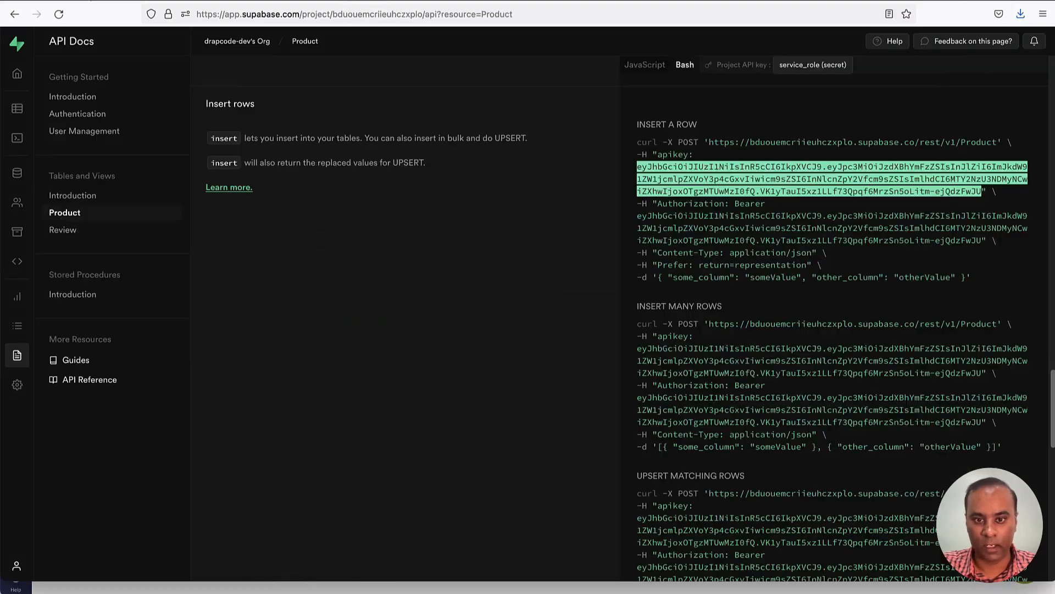
scroll(767, 324, down, 1)
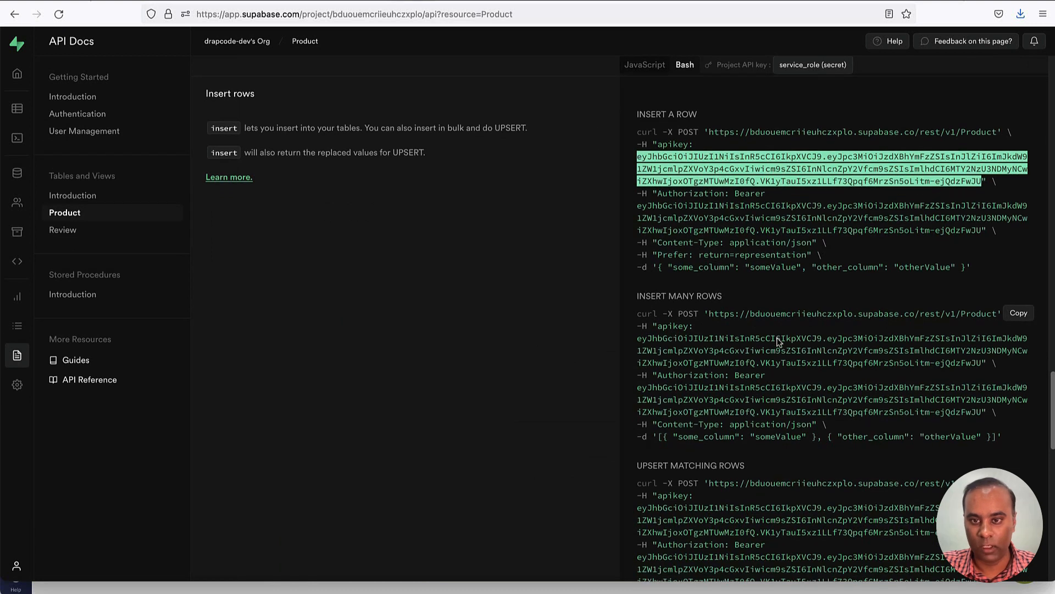
double_click(706, 267)
double_click(783, 267)
double_click(848, 267)
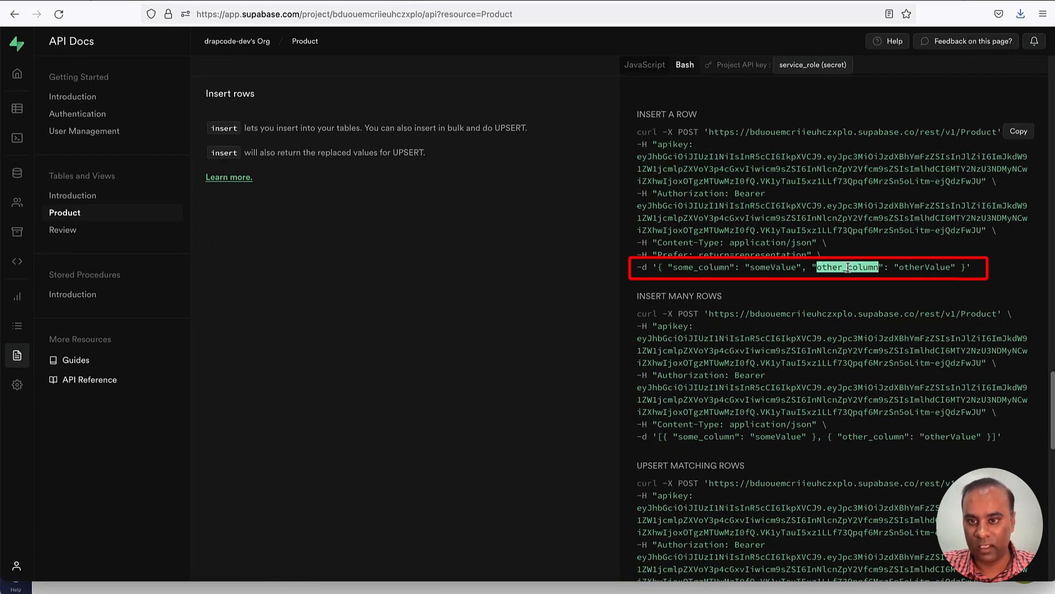
double_click(902, 267)
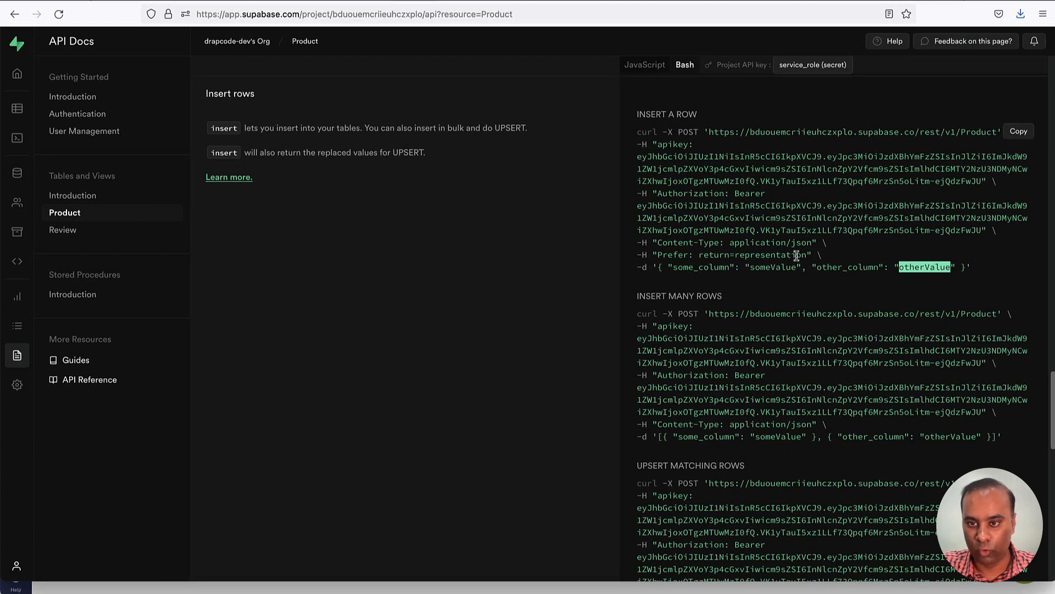
Step: Copy the Content-Type header name from Supabase's Insert a Row request and add it as a new request header key in DrapCode
scroll(775, 269, down, 1)
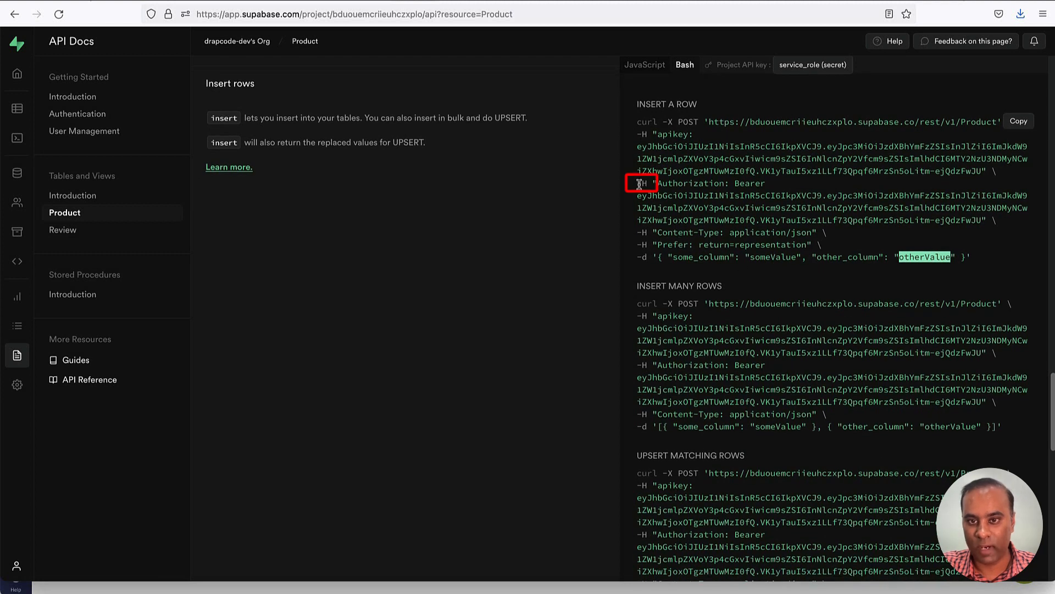
drag(638, 184, 648, 184)
drag(642, 235, 719, 233)
key(ctrl+c)
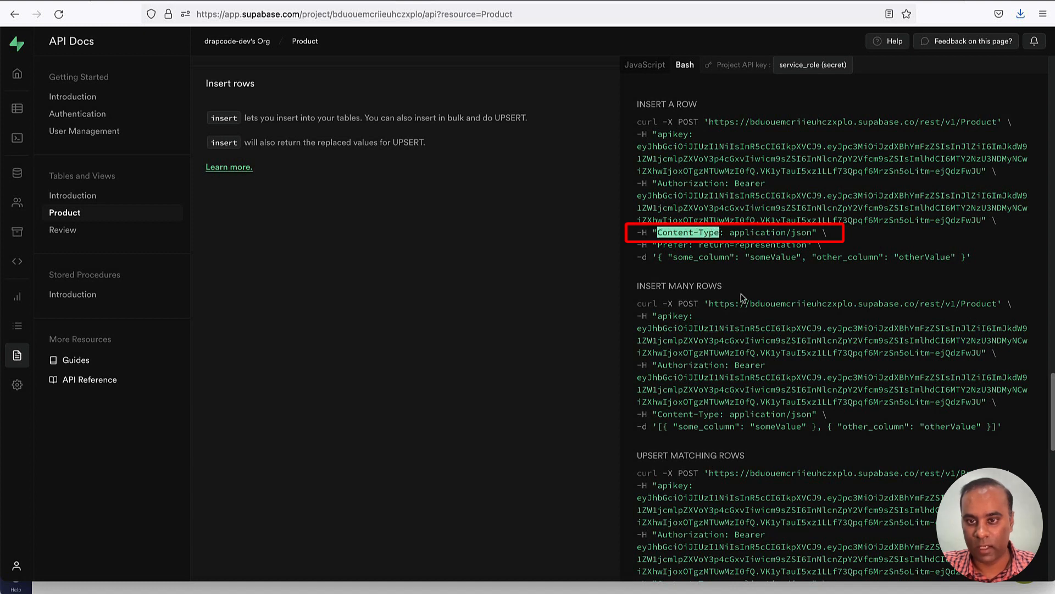
key(super+Tab)
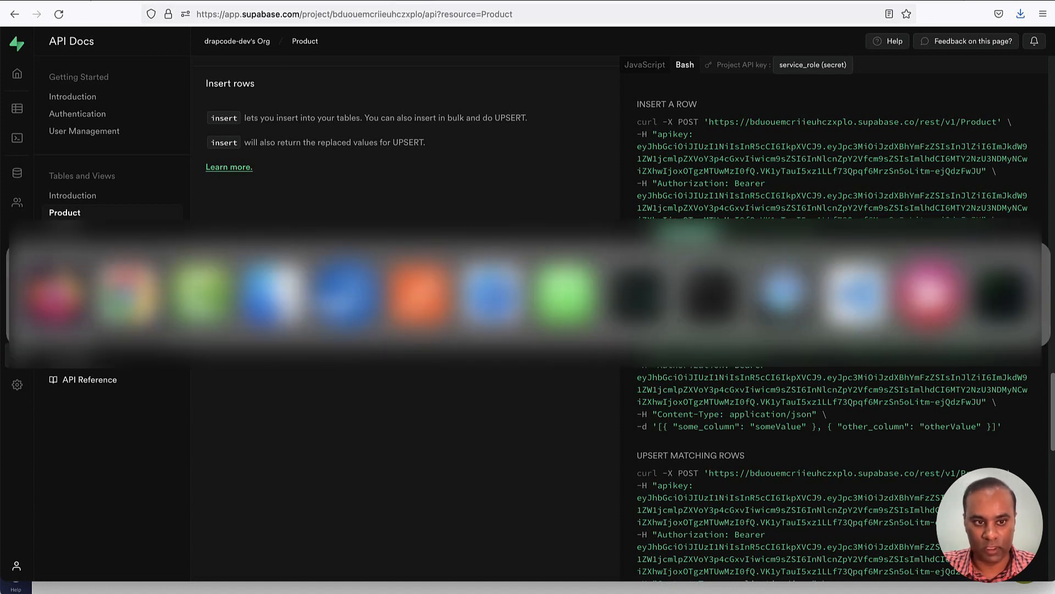
scroll(377, 220, up, 7)
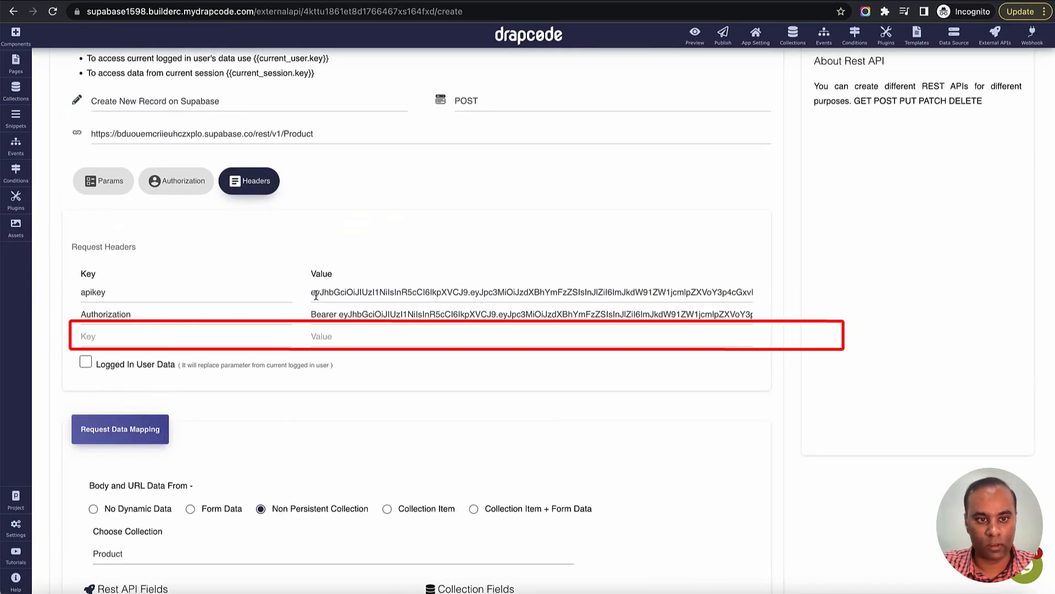
click(243, 338)
key(ctrl+v)
Step: Set the Content-Type header's value to application/json, copied from the Supabase docs
click(312, 342)
key(super+Tab)
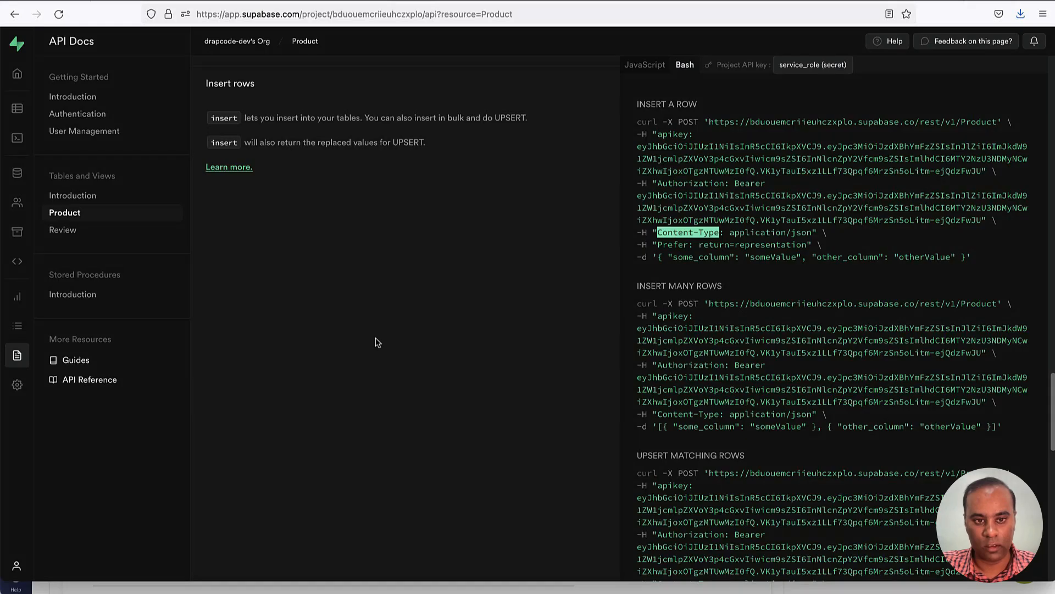
drag(730, 232, 814, 233)
key(ctrl+c)
key(super+Tab)
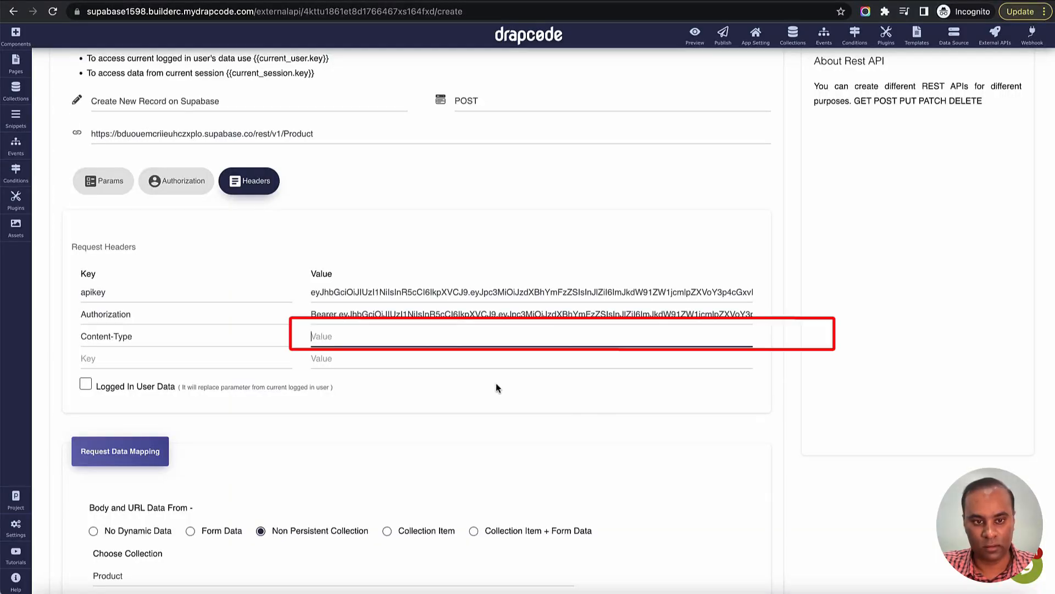
key(ctrl+v)
Step: Add a Prefer request header key in DrapCode, copying its name from the Supabase Insert a Row request
click(253, 378)
click(237, 365)
key(super+Tab)
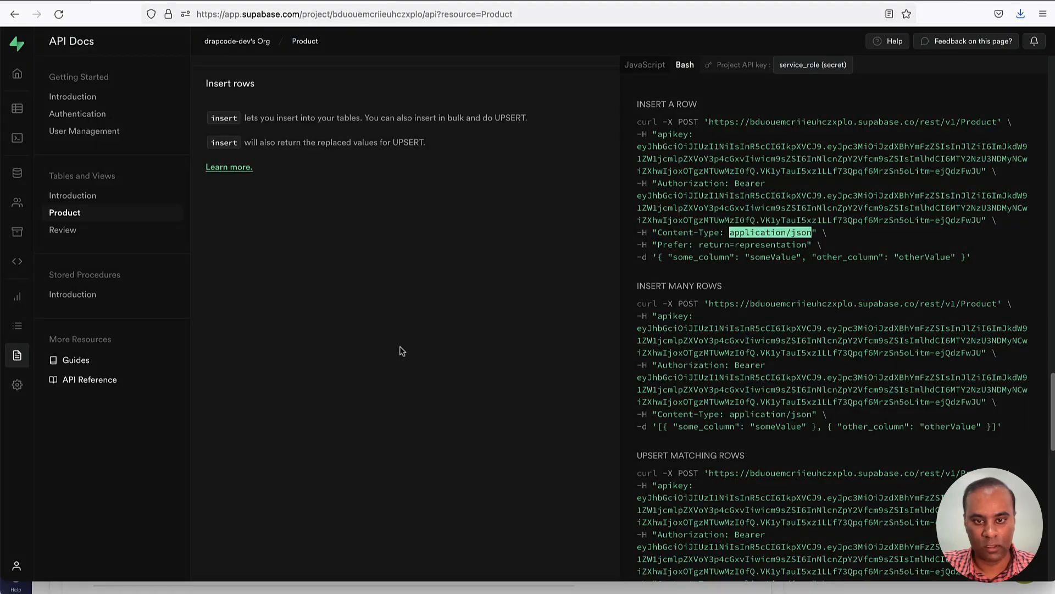
double_click(677, 246)
key(super+c)
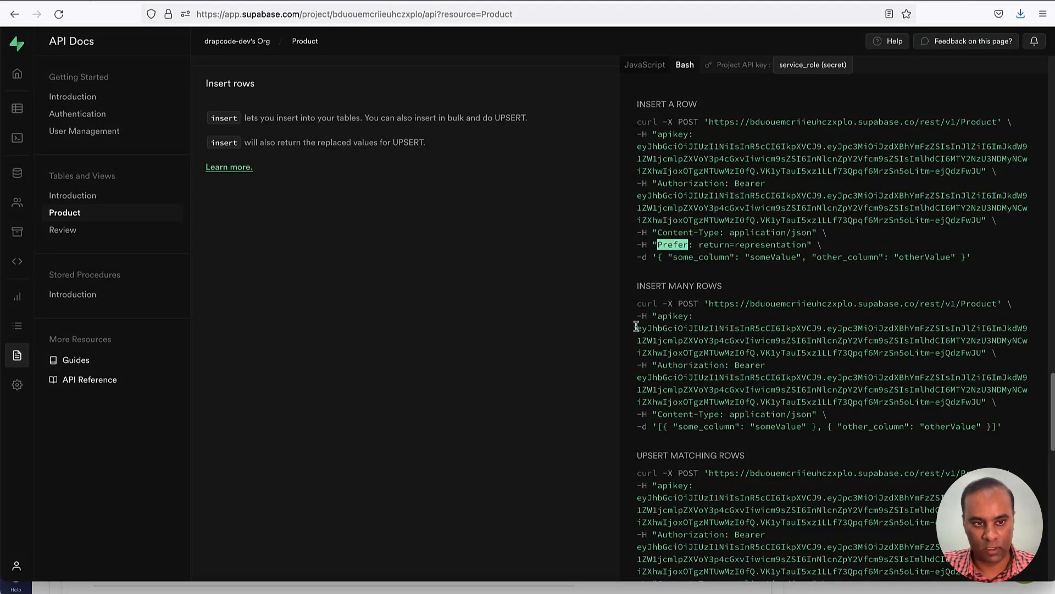
key(super+Tab)
key(super+v)
Step: Set the Prefer header's value to return=representation, copied from the Supabase docs
click(484, 357)
key(super+Tab)
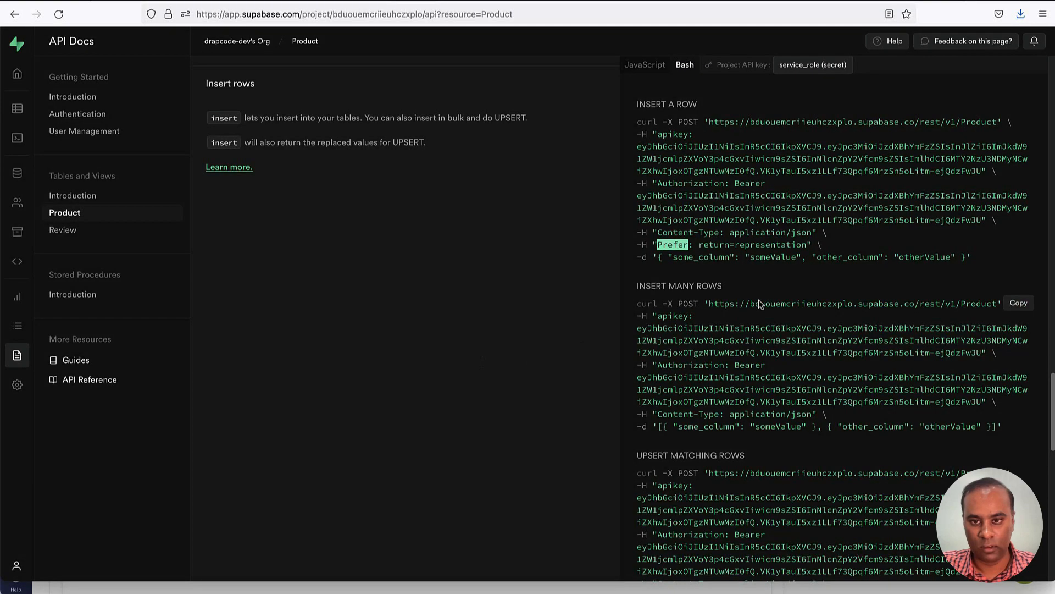
drag(698, 245, 807, 245)
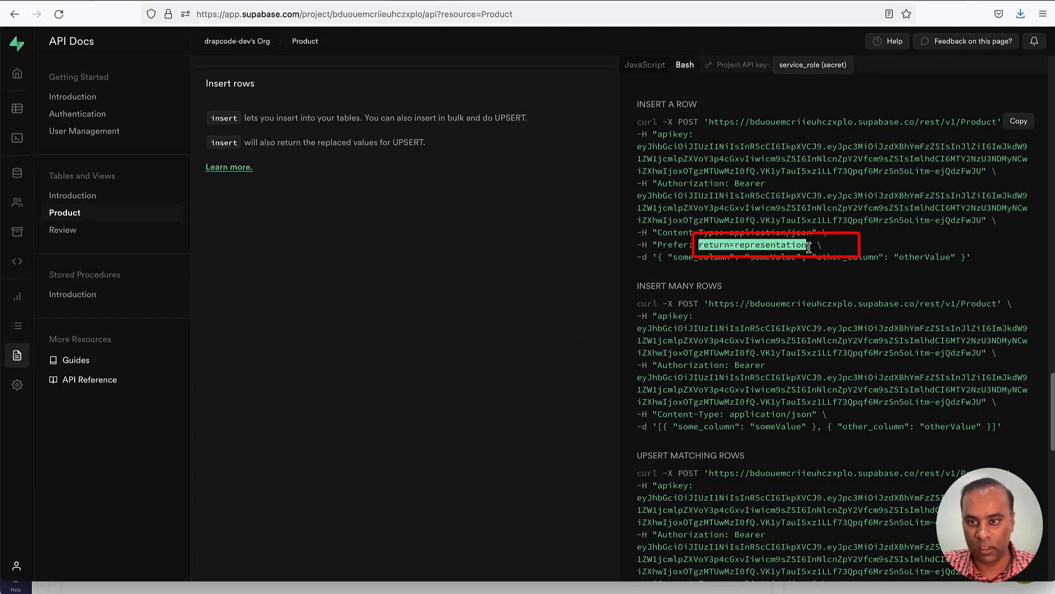
key(super+c)
key(super+Tab)
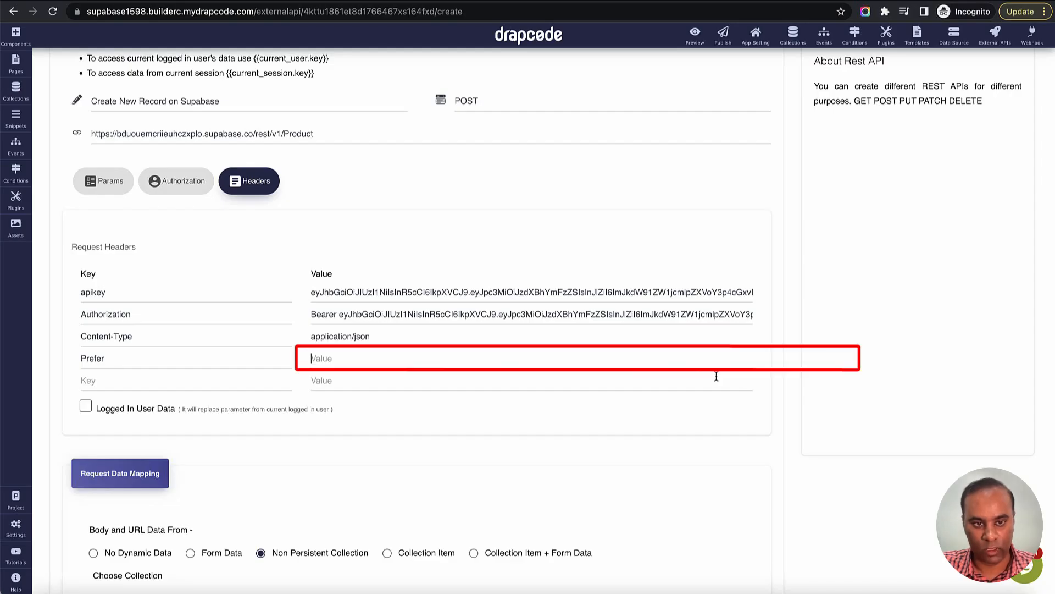
key(super+v)
Step: Look up the Product column names in the Supabase docs and map the REST API field Name to the Name collection field in DrapCode
scroll(329, 264, down, 5)
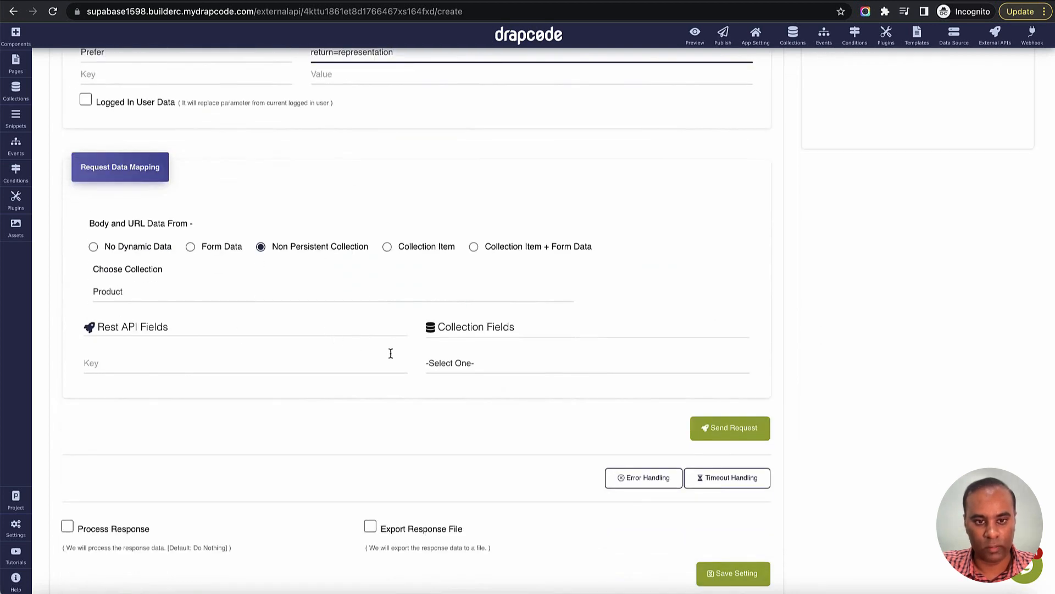
key(super+Tab)
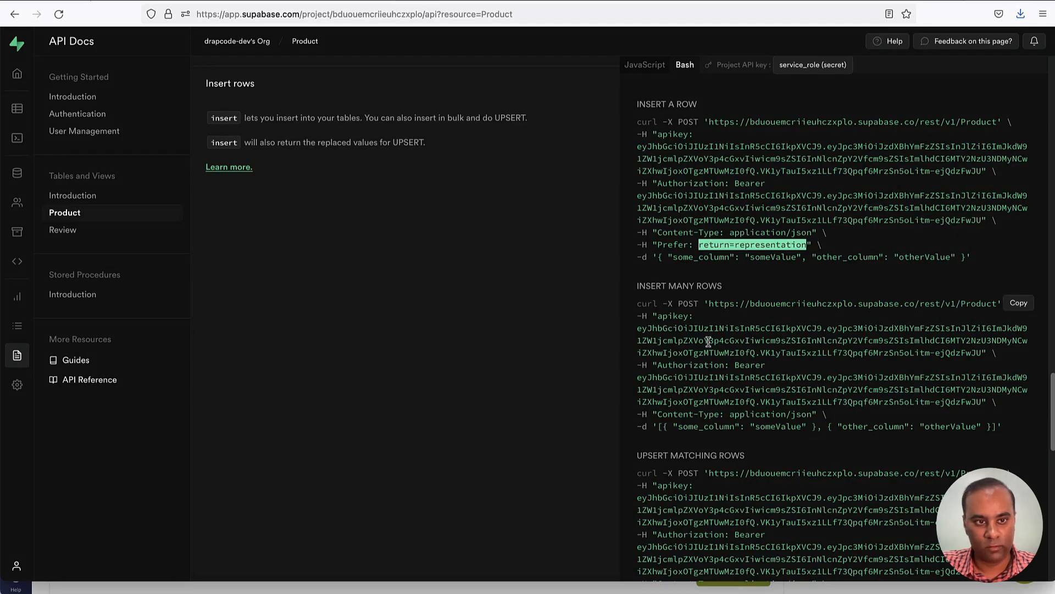
scroll(709, 341, down, 2)
scroll(427, 334, up, 15)
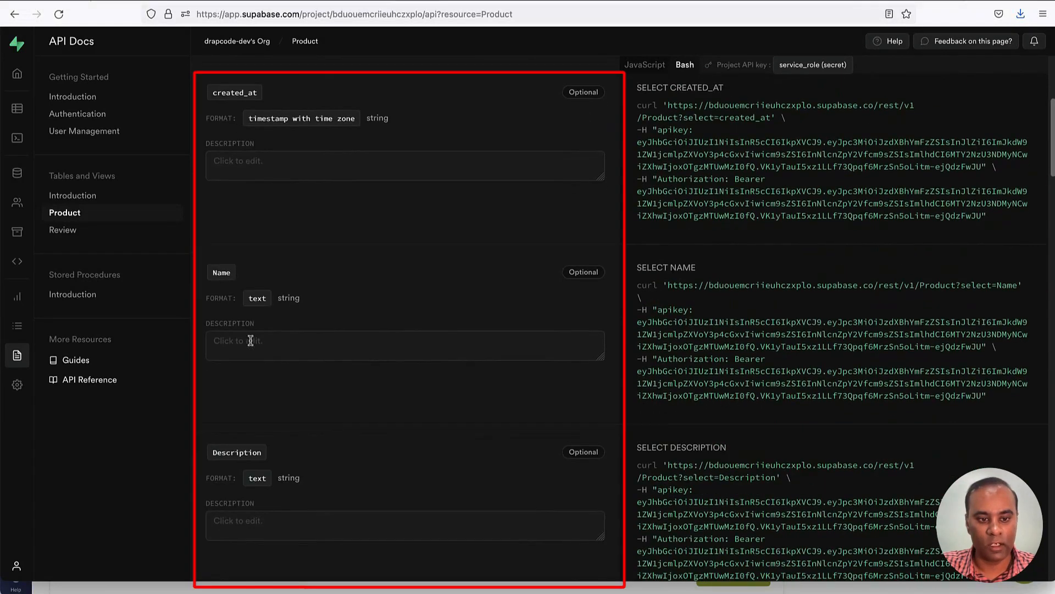
scroll(254, 432, down, 4)
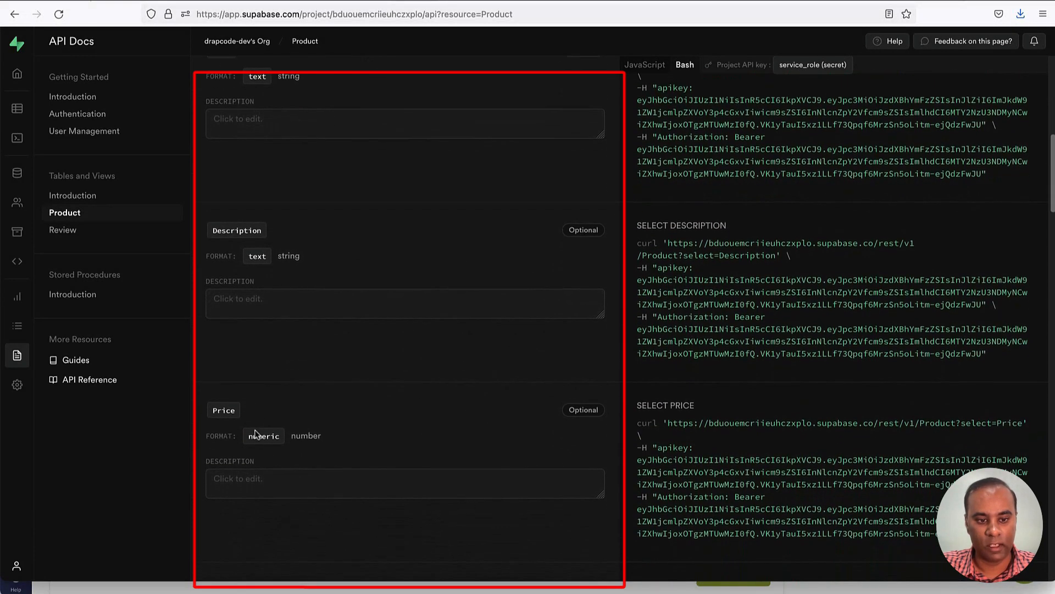
scroll(255, 431, up, 3)
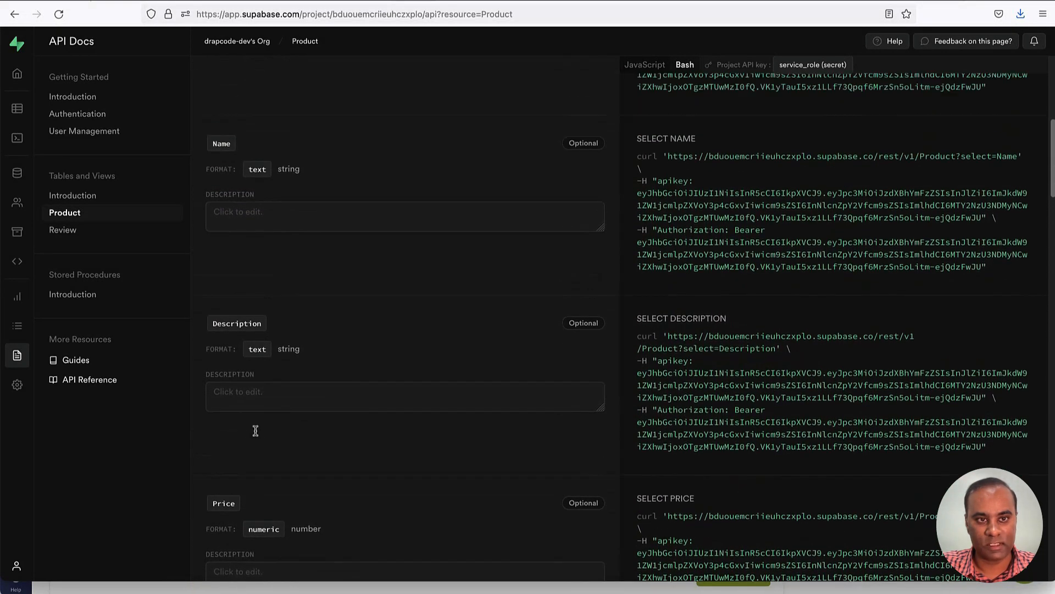
double_click(222, 160)
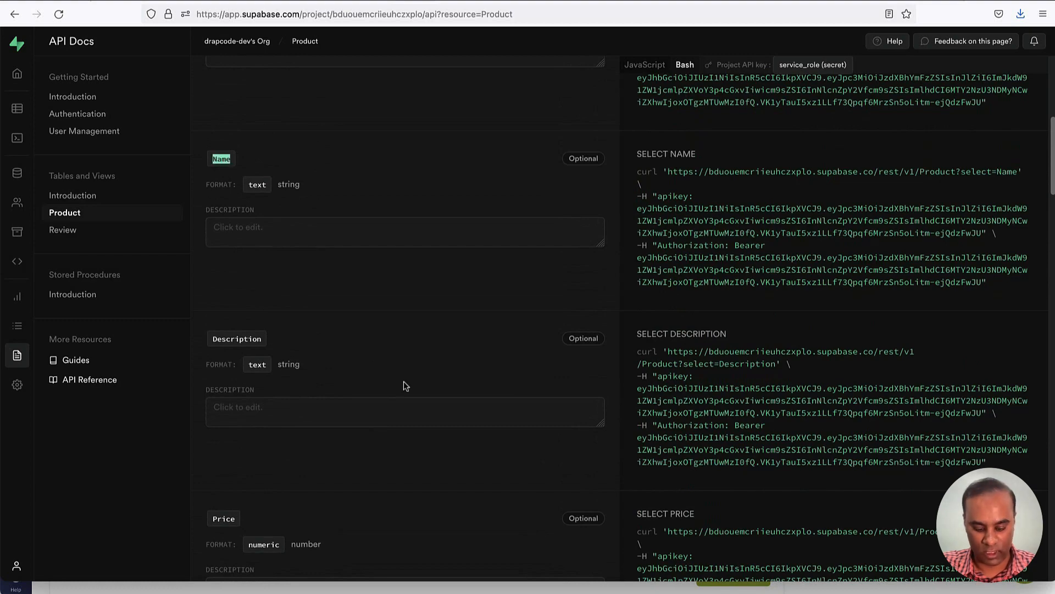
key(alt+Tab)
click(198, 364)
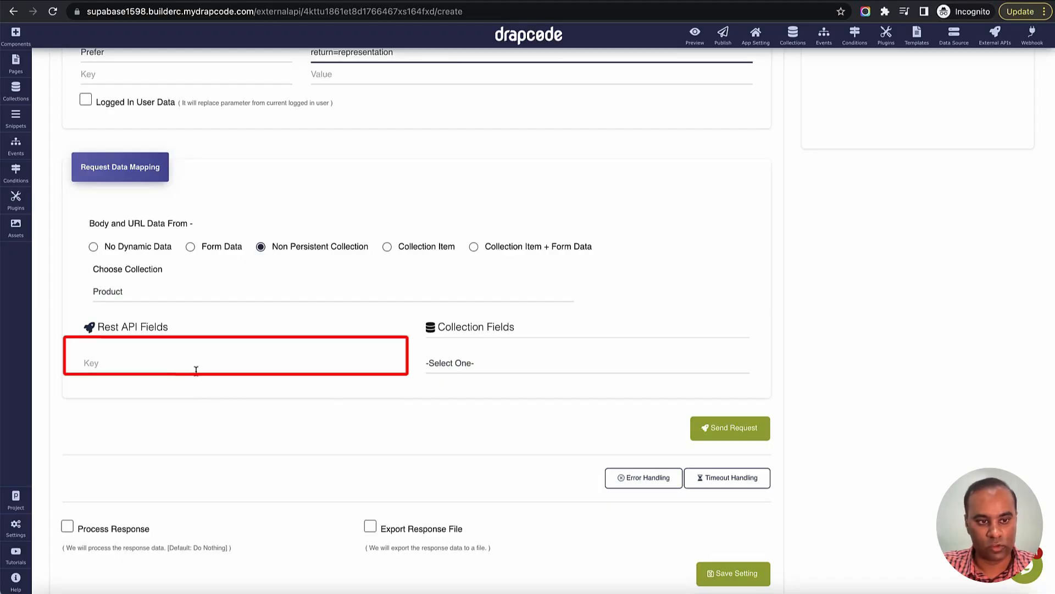
key(ctrl+v)
click(527, 369)
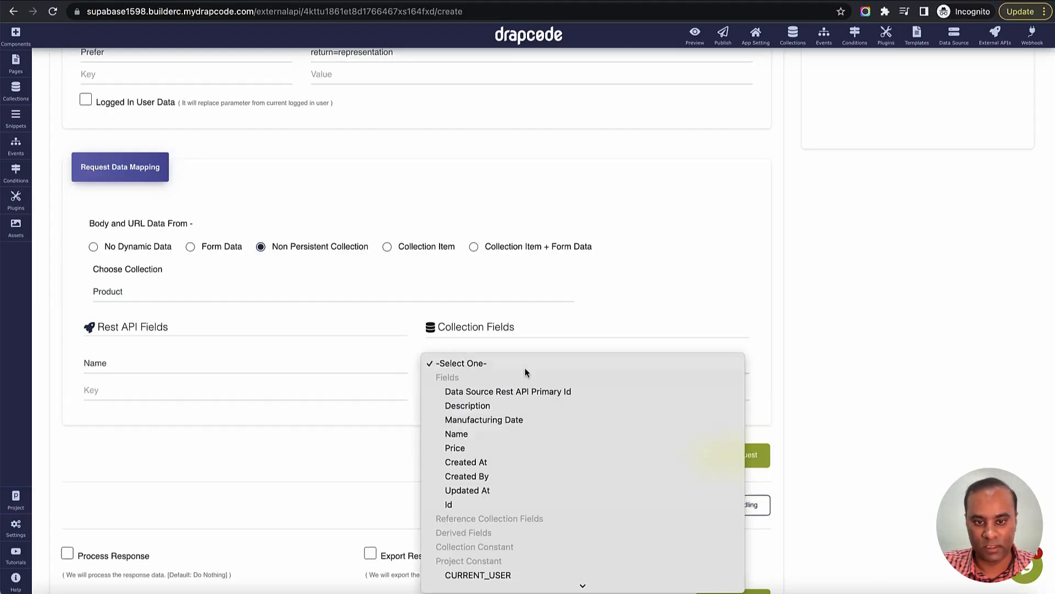
click(523, 430)
Step: Add the REST API field Description, copied from the Supabase docs, and map it to the Description collection field
click(353, 393)
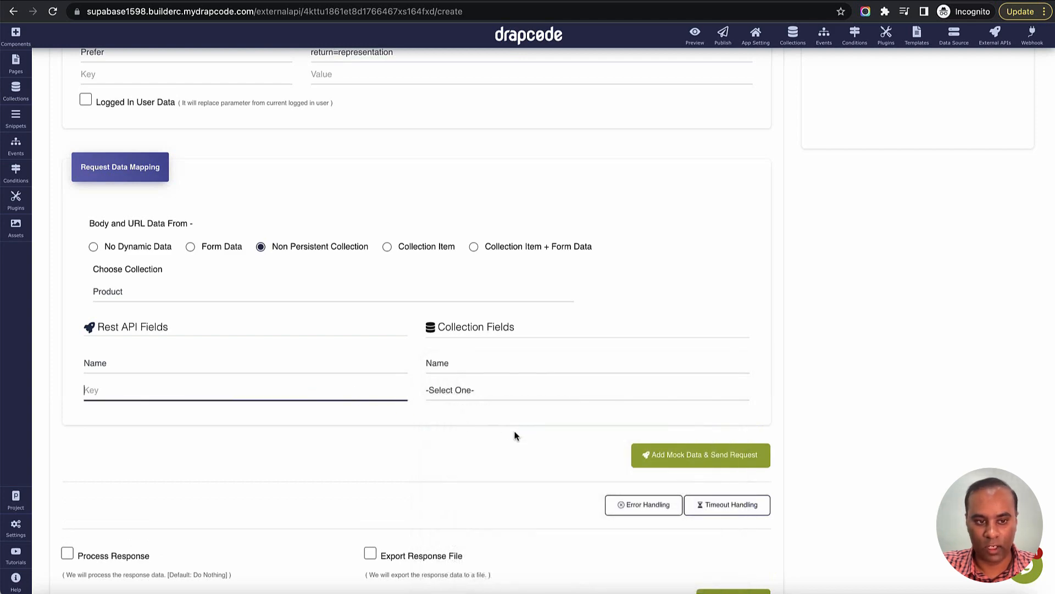
scroll(513, 434, down, 2)
key(alt+Tab)
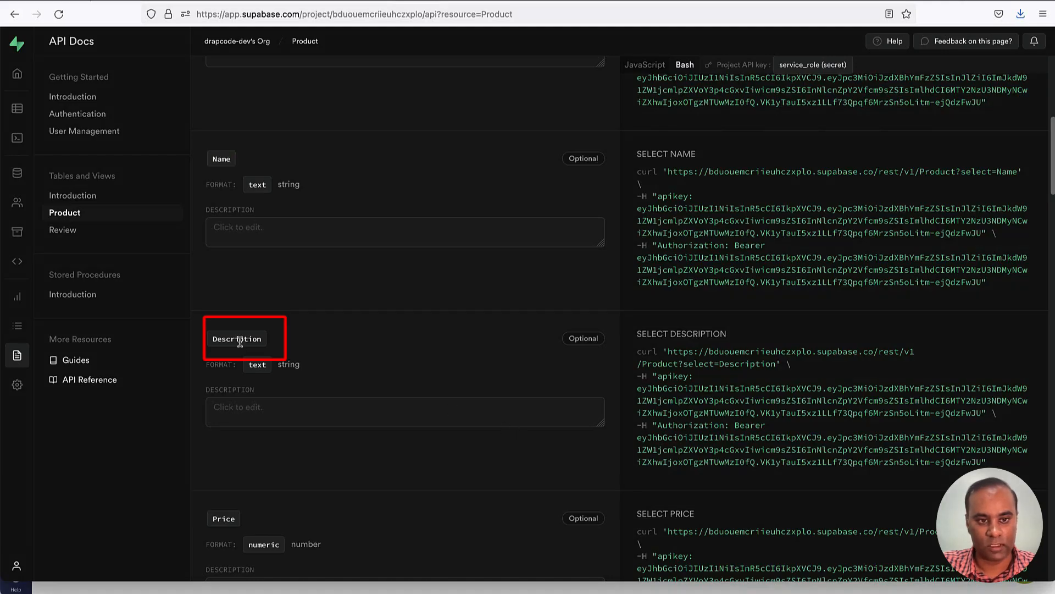
double_click(236, 337)
key(alt+Tab)
key(ctrl+v)
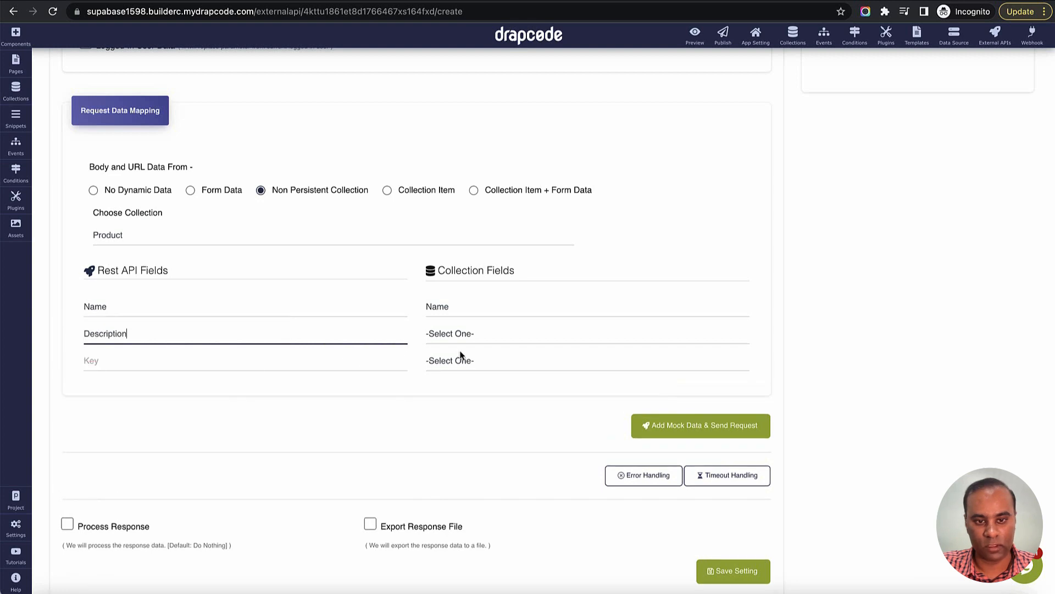
click(470, 330)
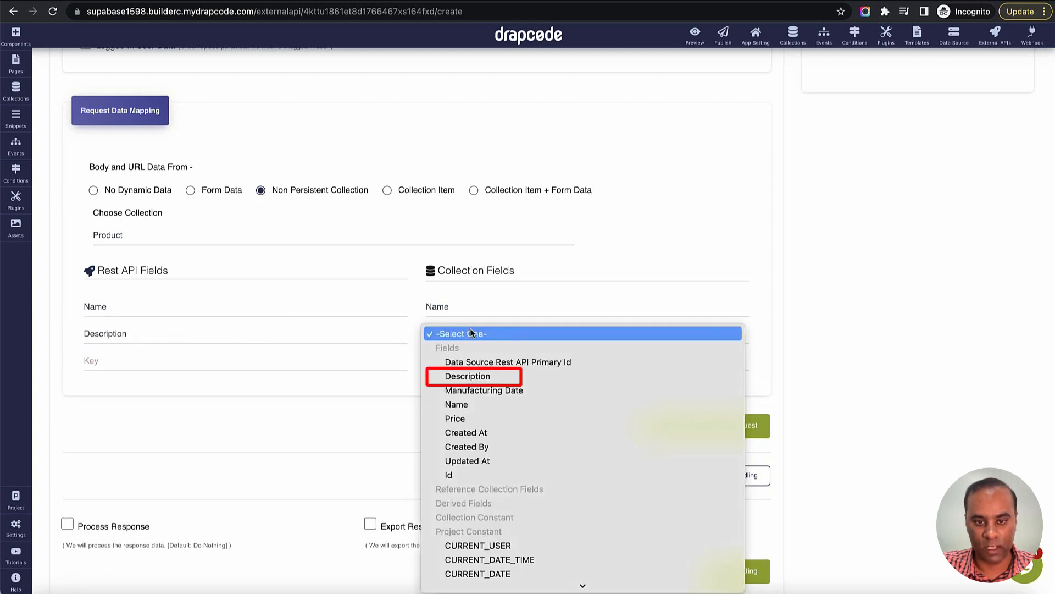
click(476, 373)
Step: Copy the Price column name from Supabase, add it as a REST API field and map it to the Price collection field
key(alt+Tab)
scroll(241, 379, down, 3)
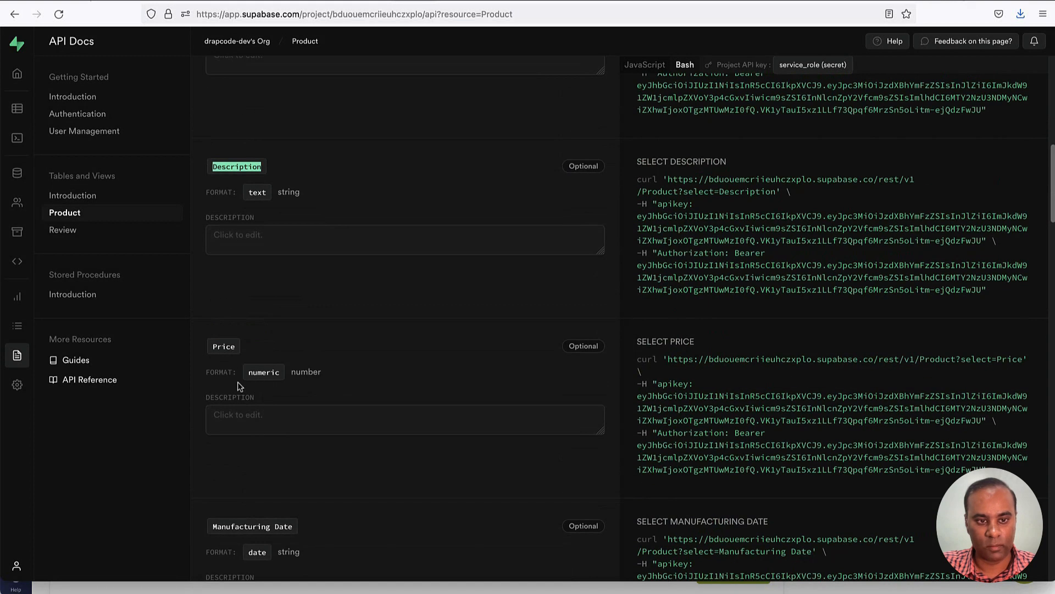
double_click(225, 346)
key(ctrl+c)
key(alt+Tab)
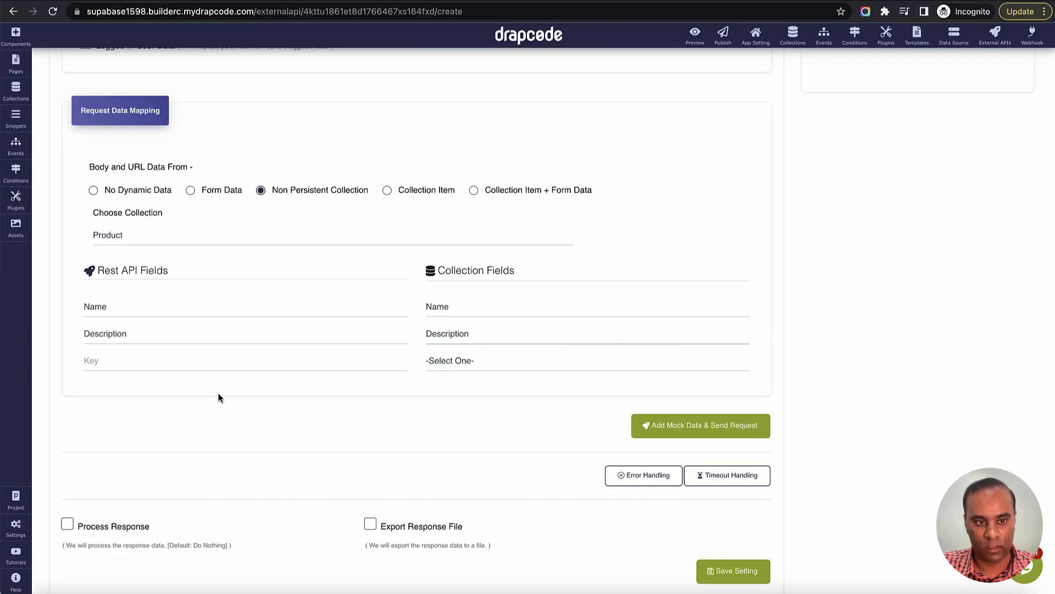
click(219, 367)
key(ctrl+v)
click(434, 363)
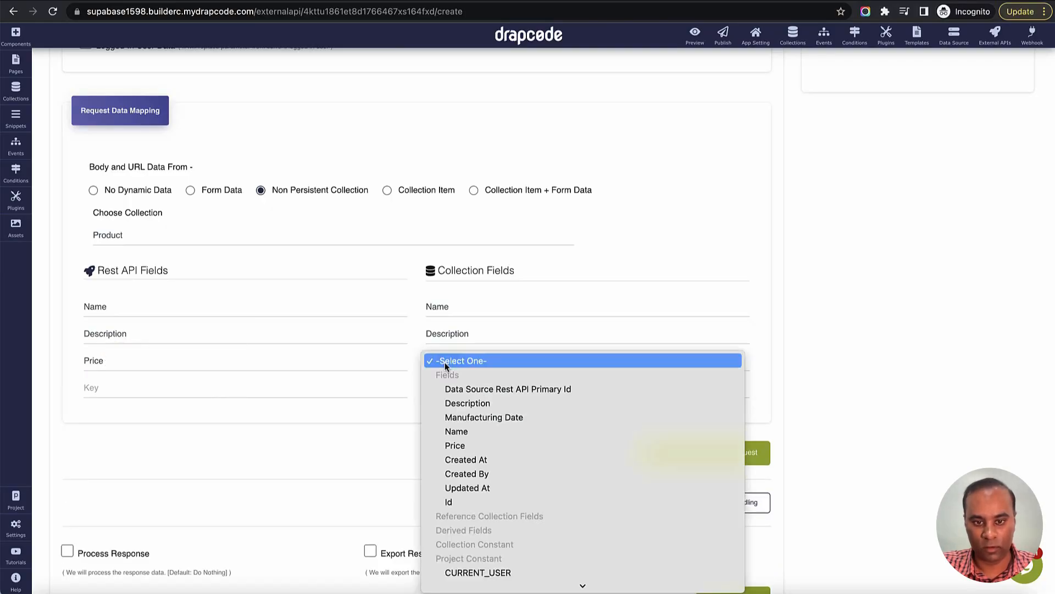
click(460, 440)
Step: Copy the Manufacturing Date column name from Supabase and map it as a REST API field to the Manufacturing Date collection field
key(alt+Tab)
scroll(434, 429, down, 2)
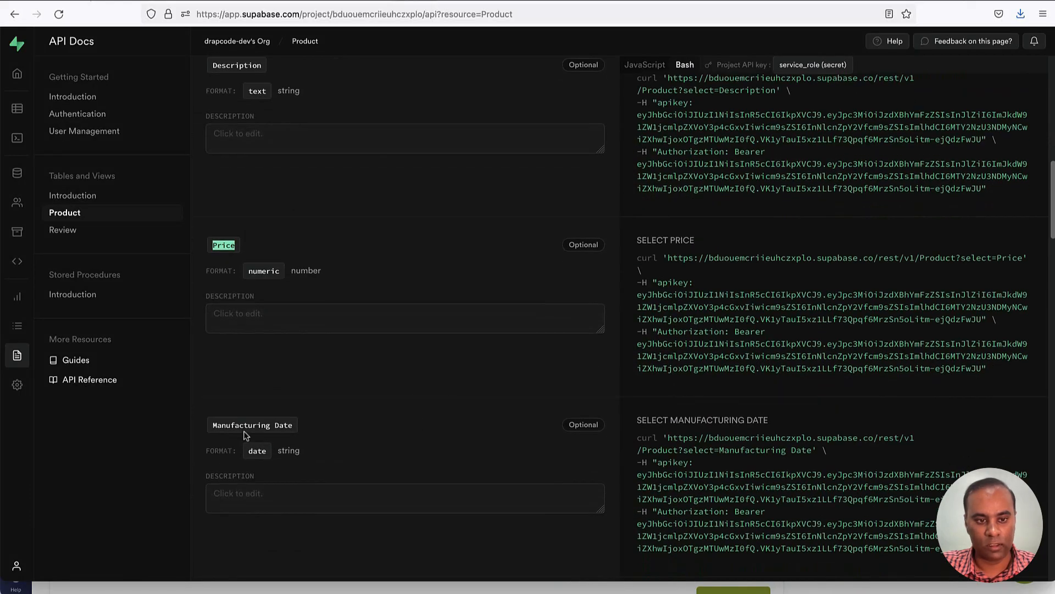
drag(214, 425, 293, 427)
key(alt+Tab)
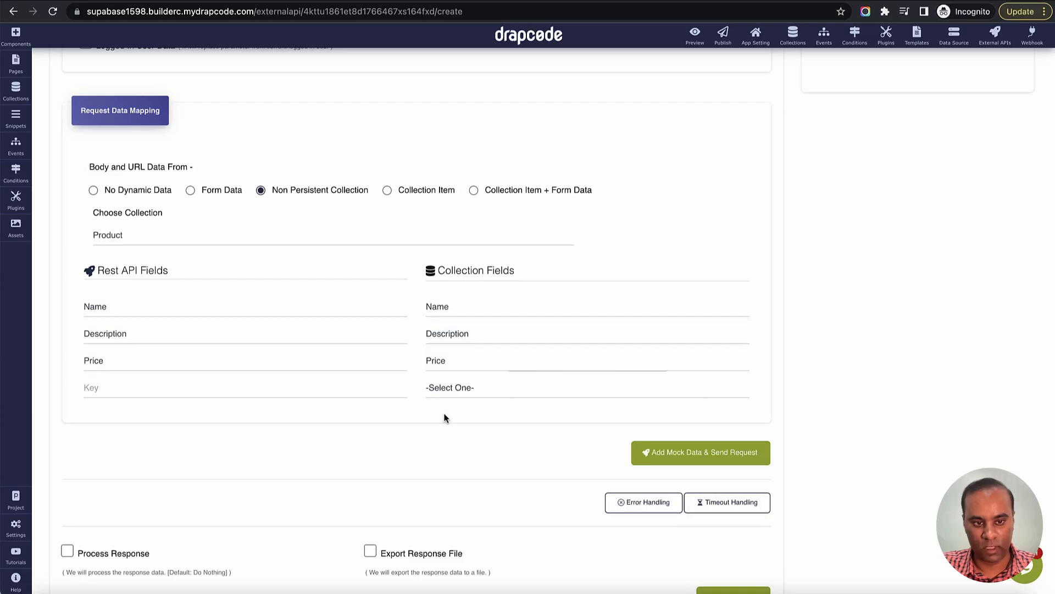
click(236, 391)
key(ctrl+v)
click(469, 389)
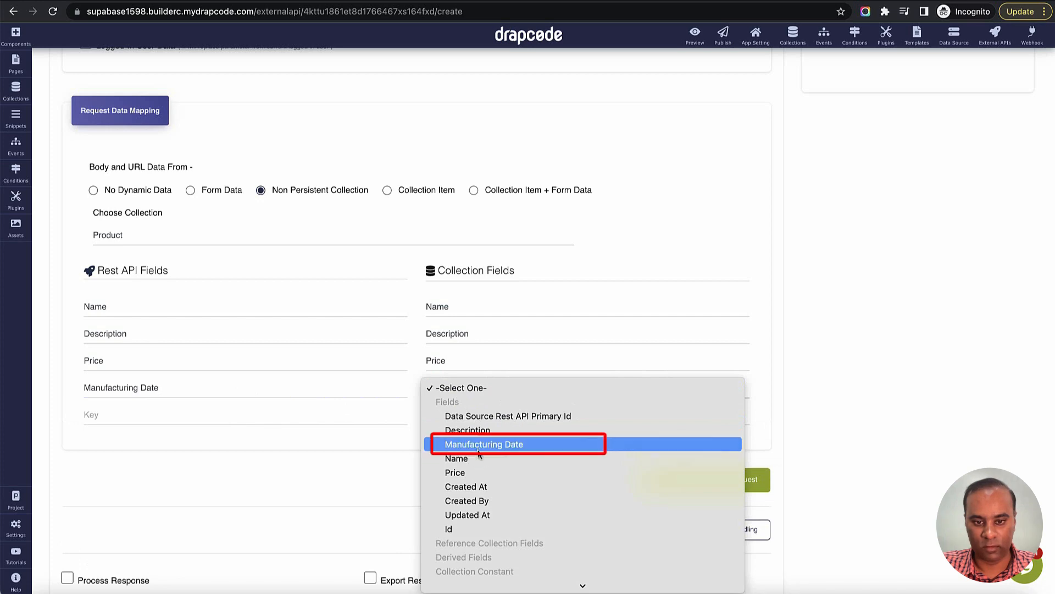
click(475, 443)
Step: Review the request headers and field mapping of the Create New Record on Supabase API, and save its settings
scroll(470, 461, down, 3)
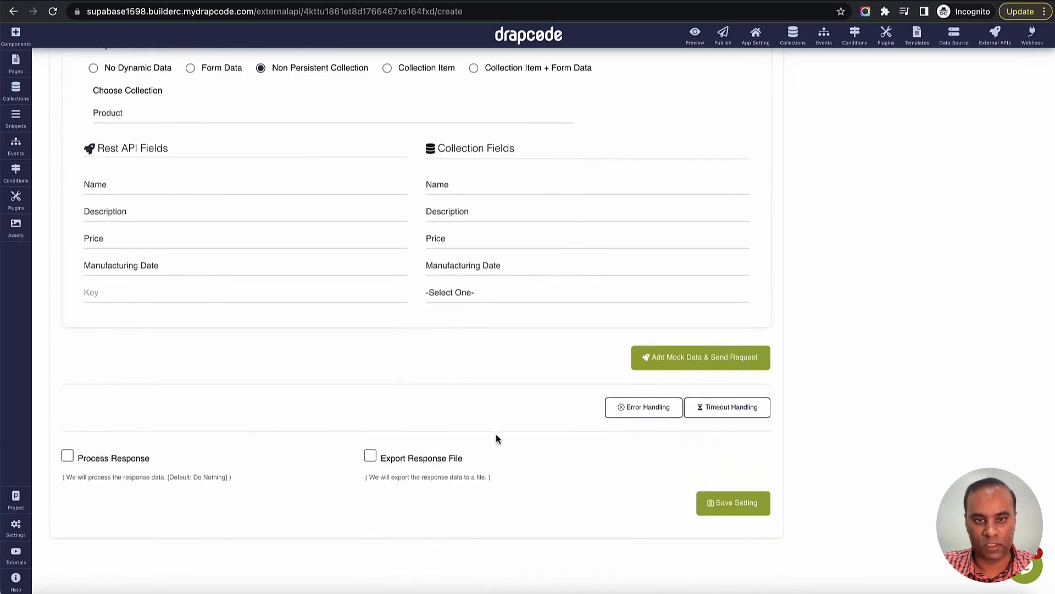
scroll(502, 428, up, 15)
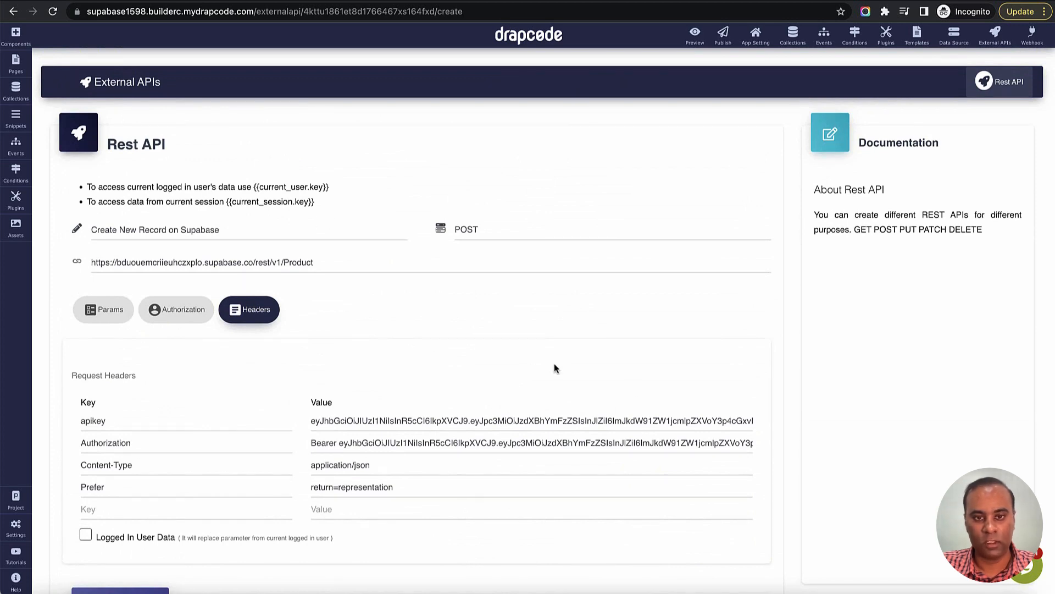
scroll(553, 358, down, 10)
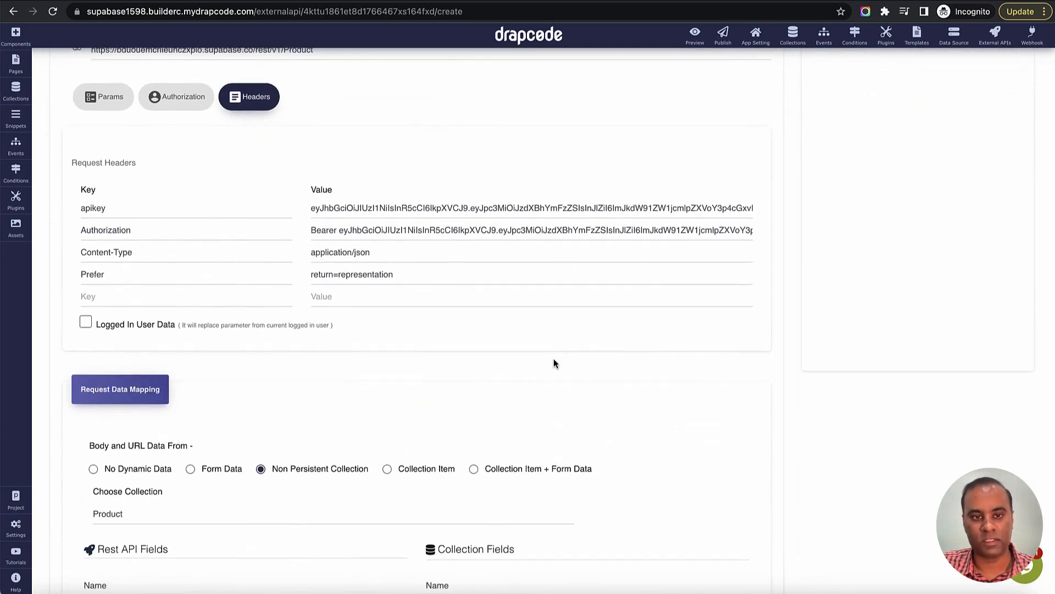
scroll(553, 359, down, 1)
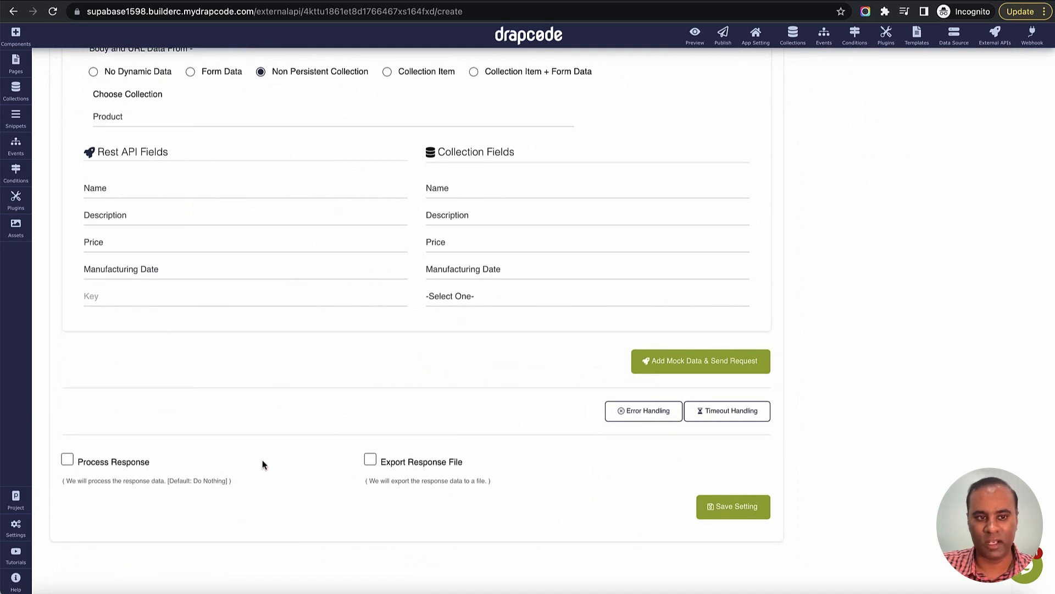
scroll(263, 460, down, 1)
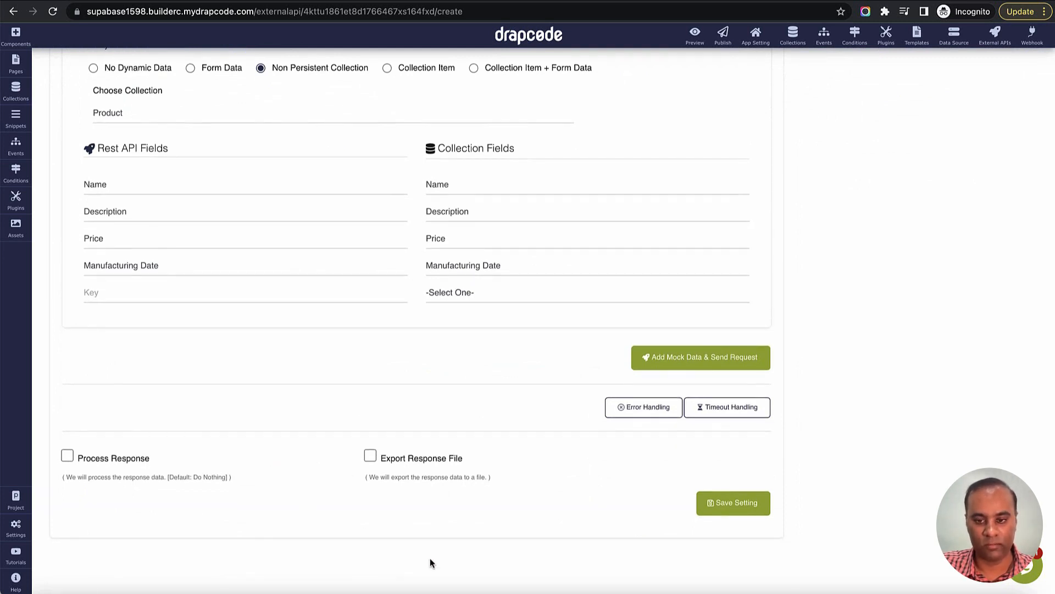
click(740, 510)
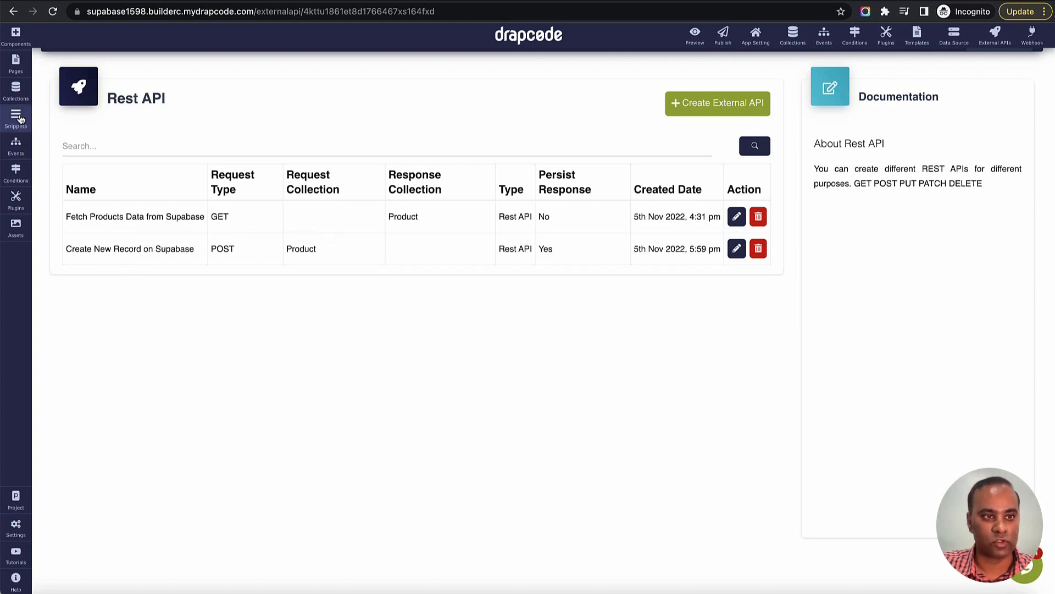
Step: Create a new event named "Create New Record in Supabase"
click(16, 144)
click(181, 65)
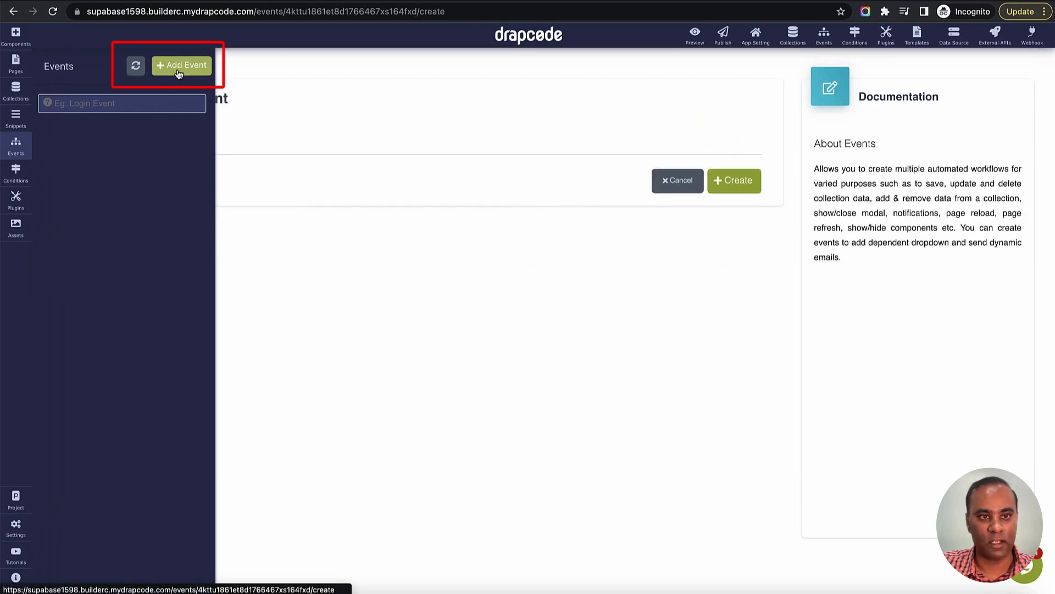
click(296, 147)
text(cord in S)
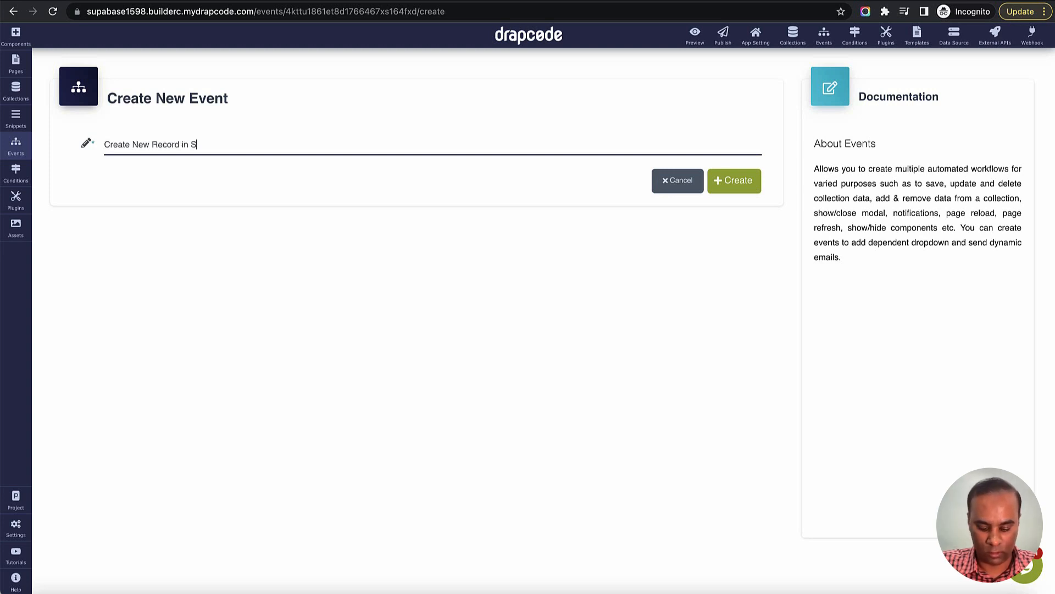
text(base)
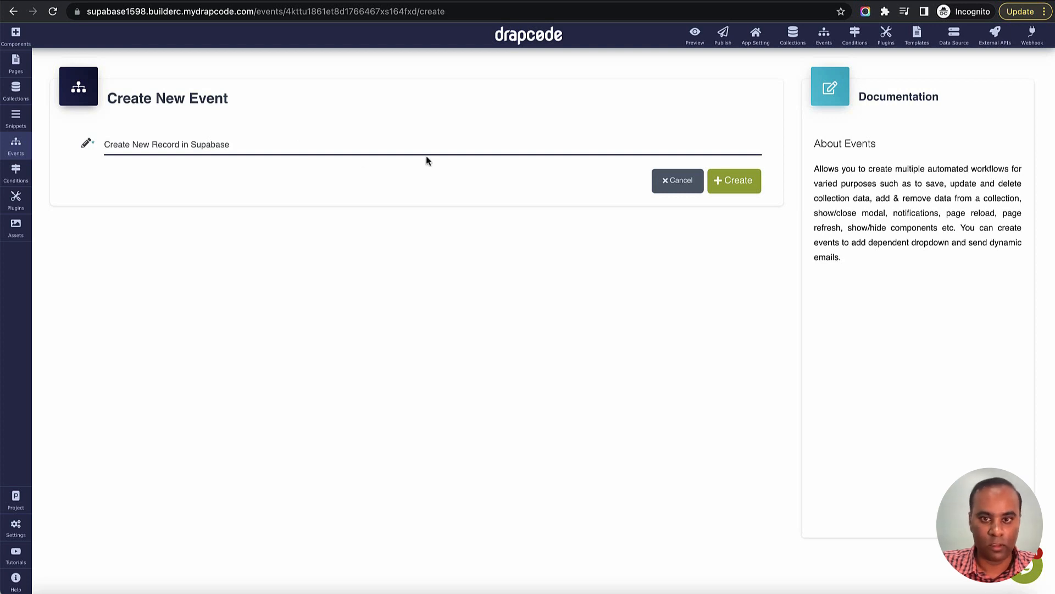
click(745, 184)
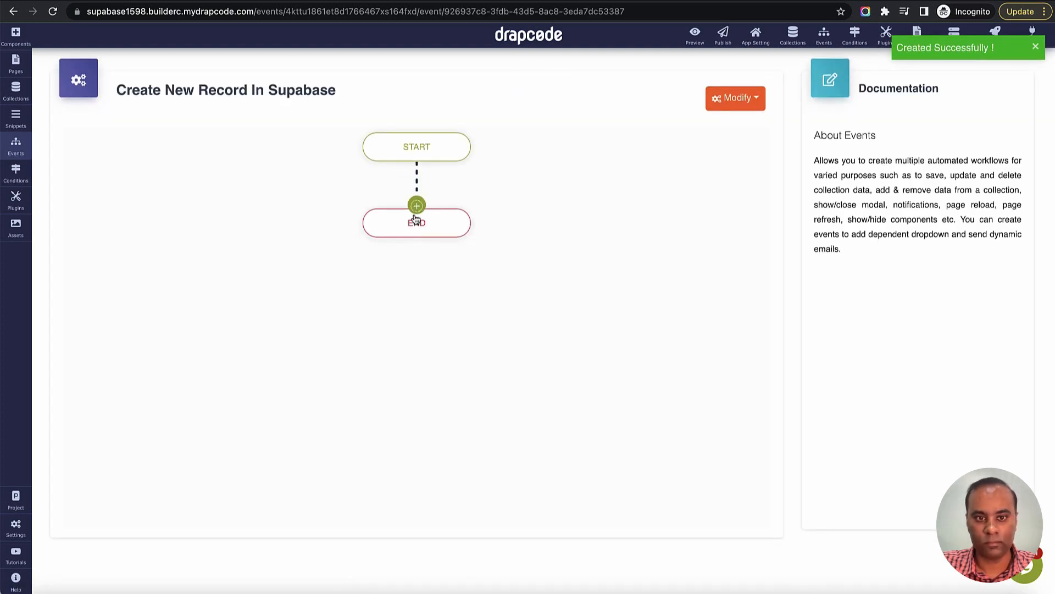
Step: Add a Send Data To External API step using Create New Record on Supabase, saving the API response and form submission data in session
click(417, 206)
mouse_move(435, 308)
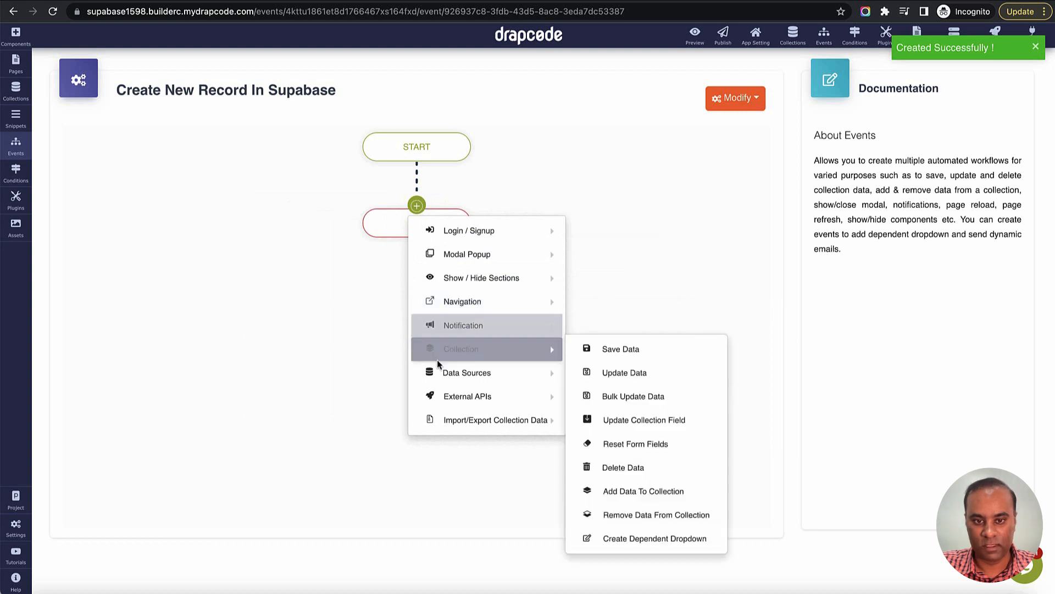
mouse_move(446, 394)
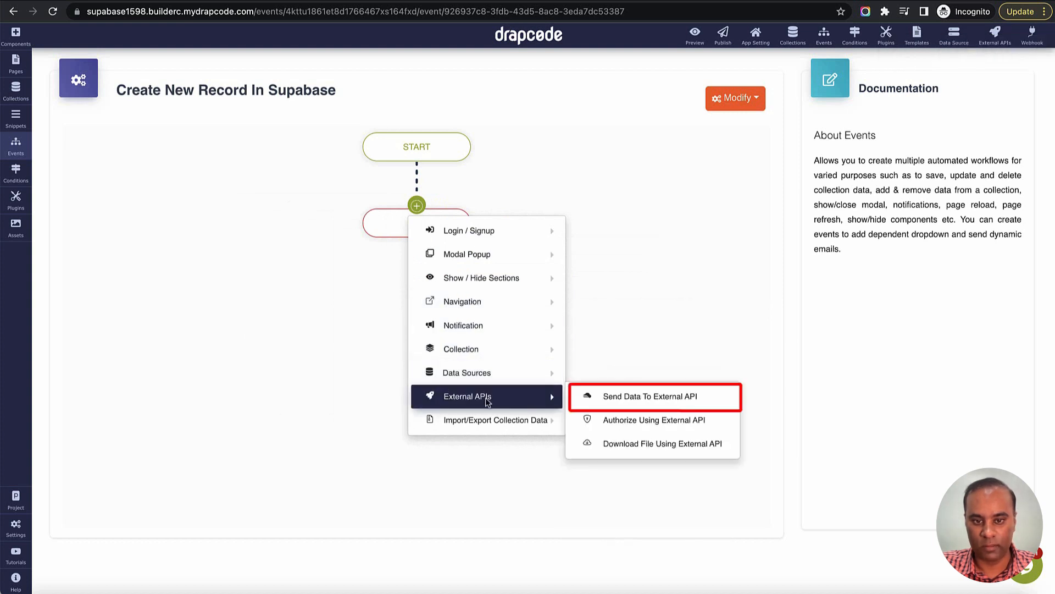
click(641, 398)
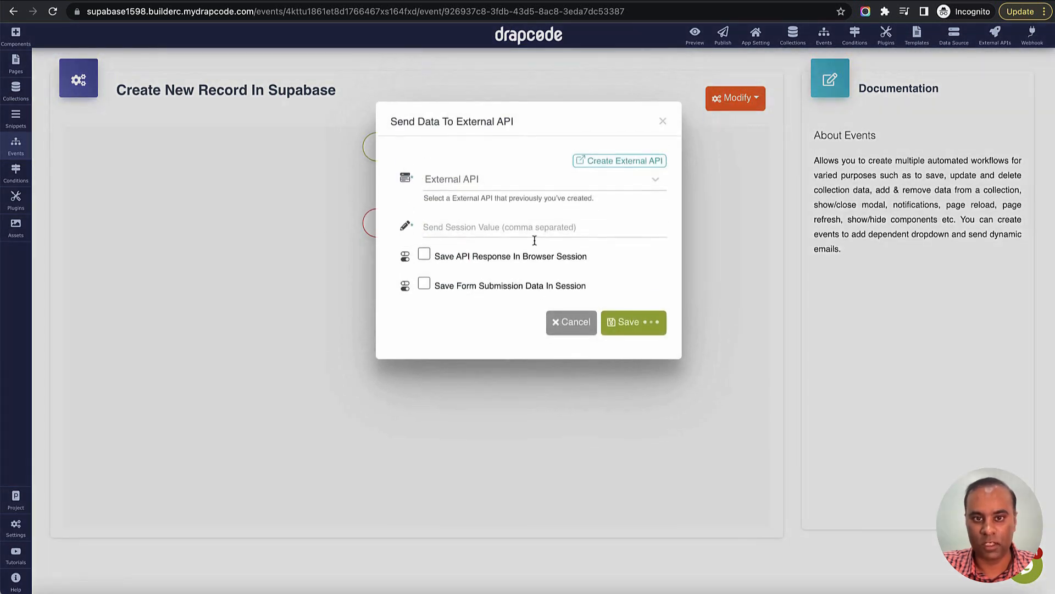
click(521, 186)
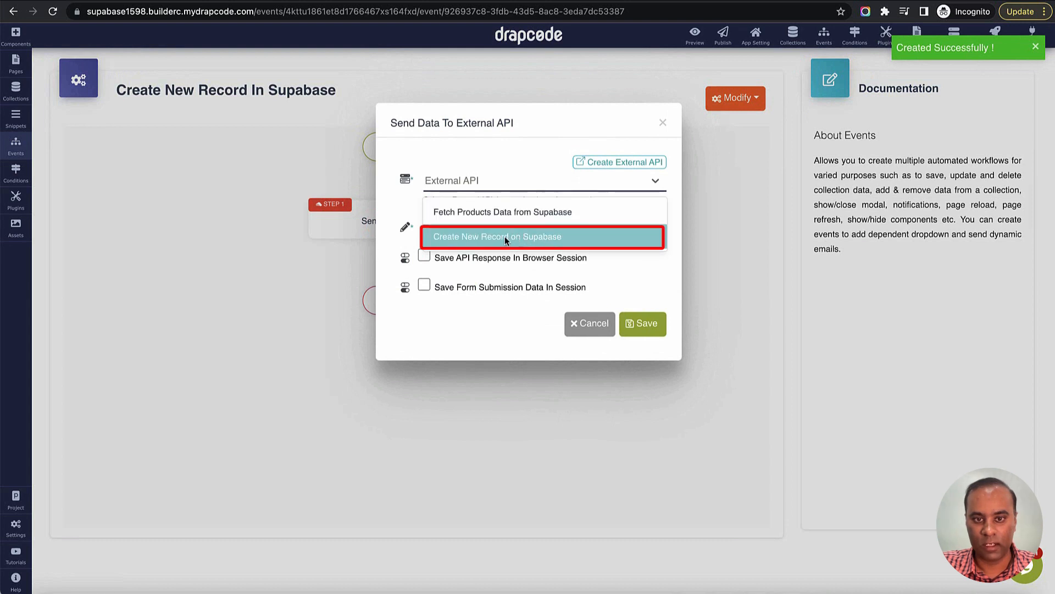
click(549, 238)
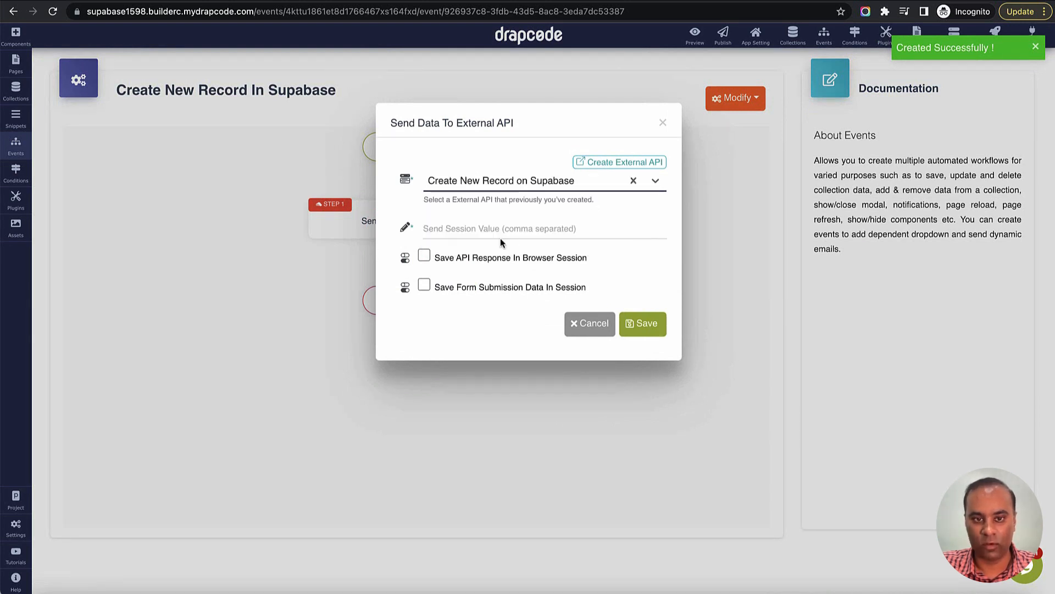
click(424, 256)
click(424, 285)
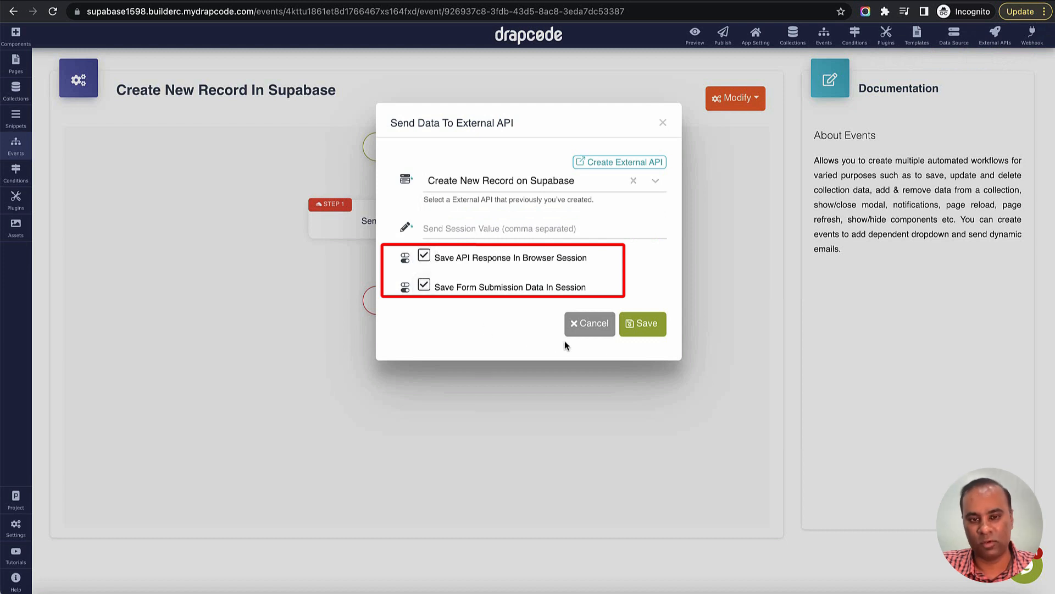
click(641, 329)
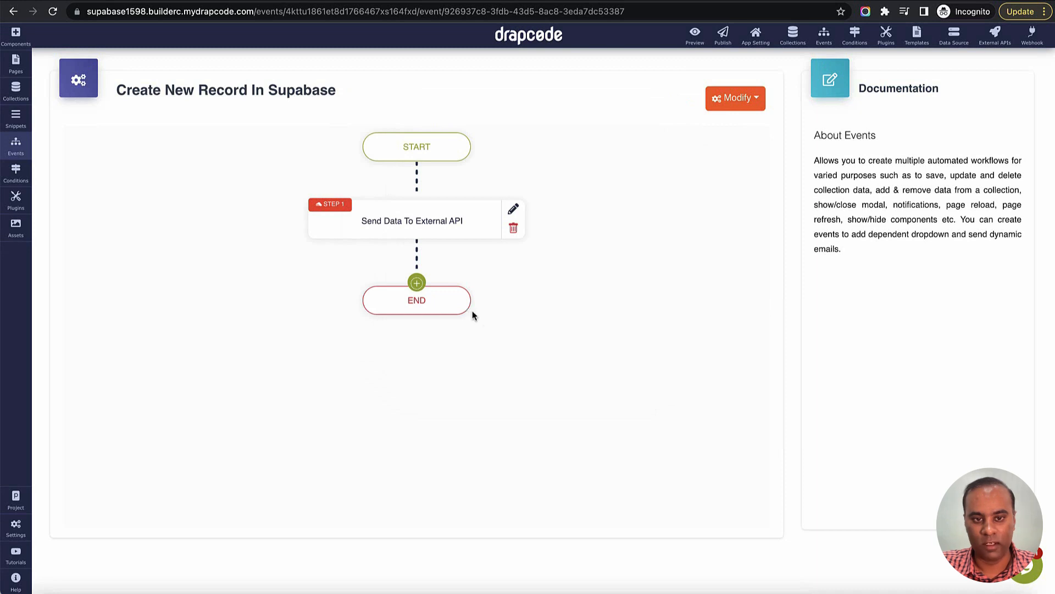
Step: Add a Page Redirect step to the Home page after the external API step in the event
click(417, 283)
mouse_move(451, 377)
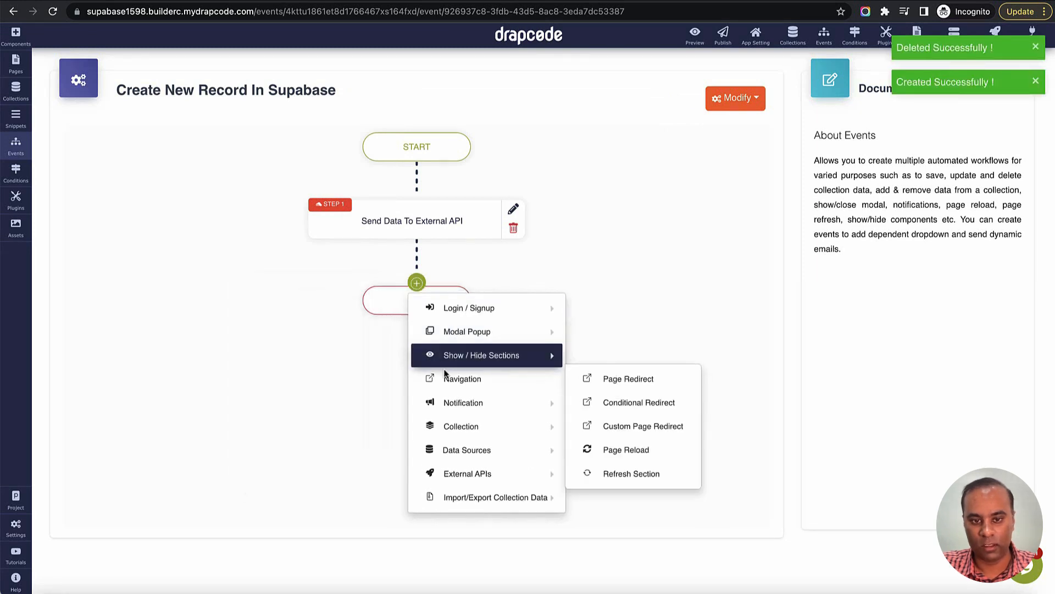
click(648, 384)
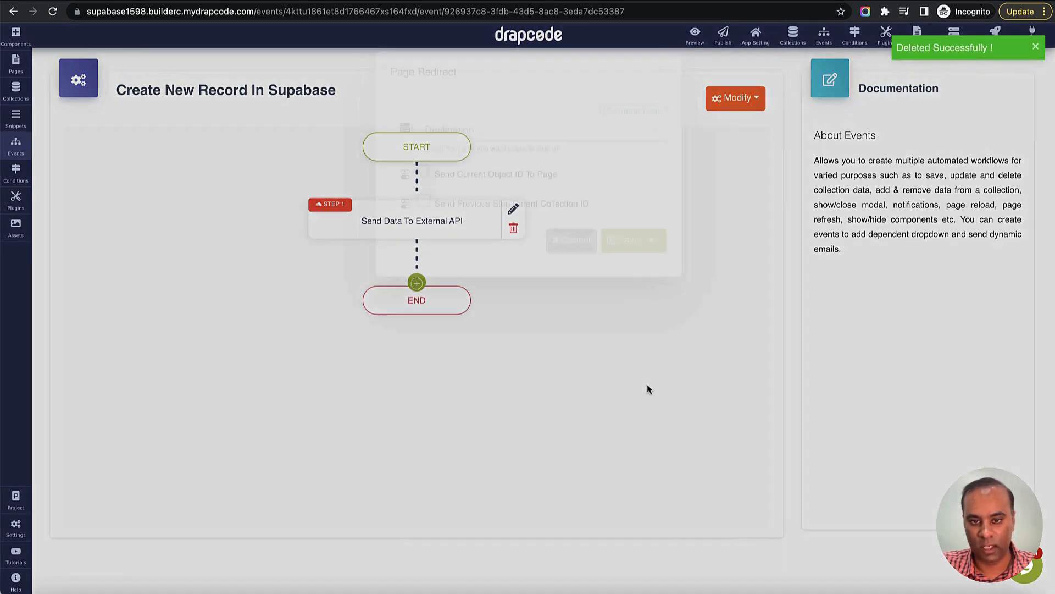
click(481, 183)
click(482, 235)
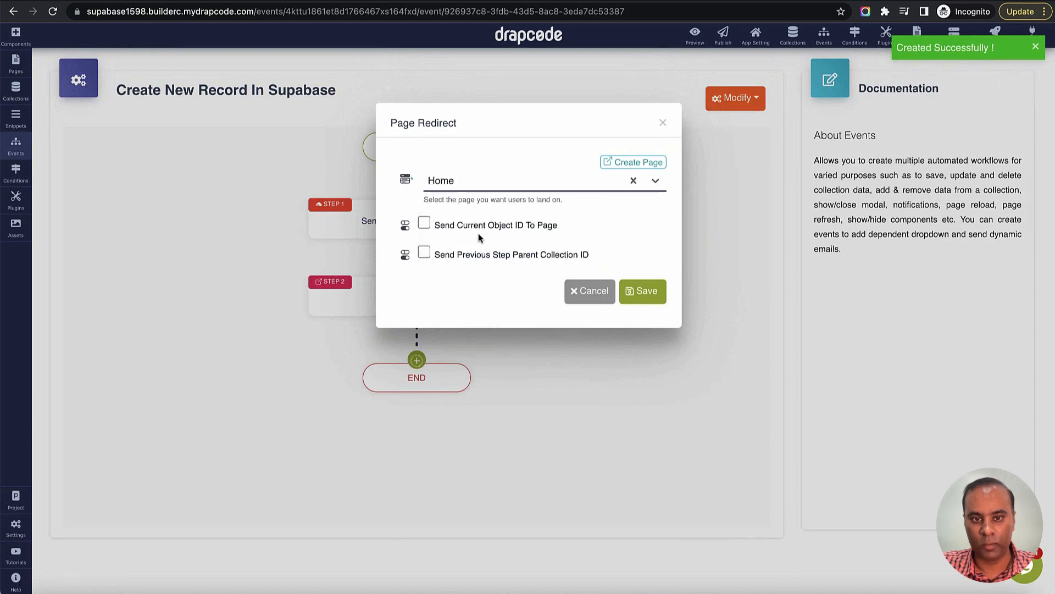
click(640, 291)
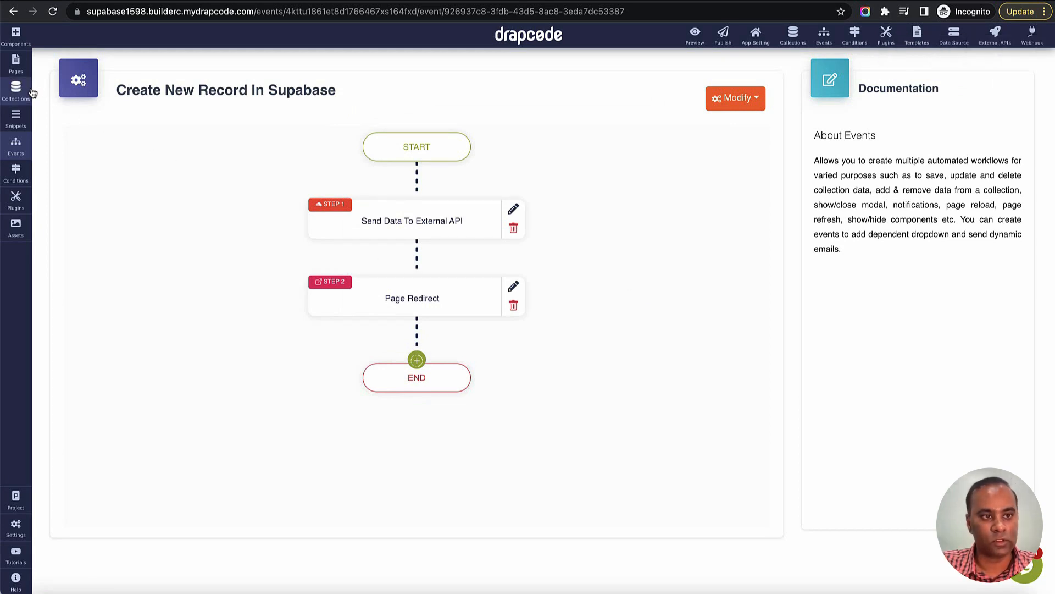
Step: On the Product Create page, assign the Create New Record in Supabase event to the Product collection form
click(16, 74)
click(89, 166)
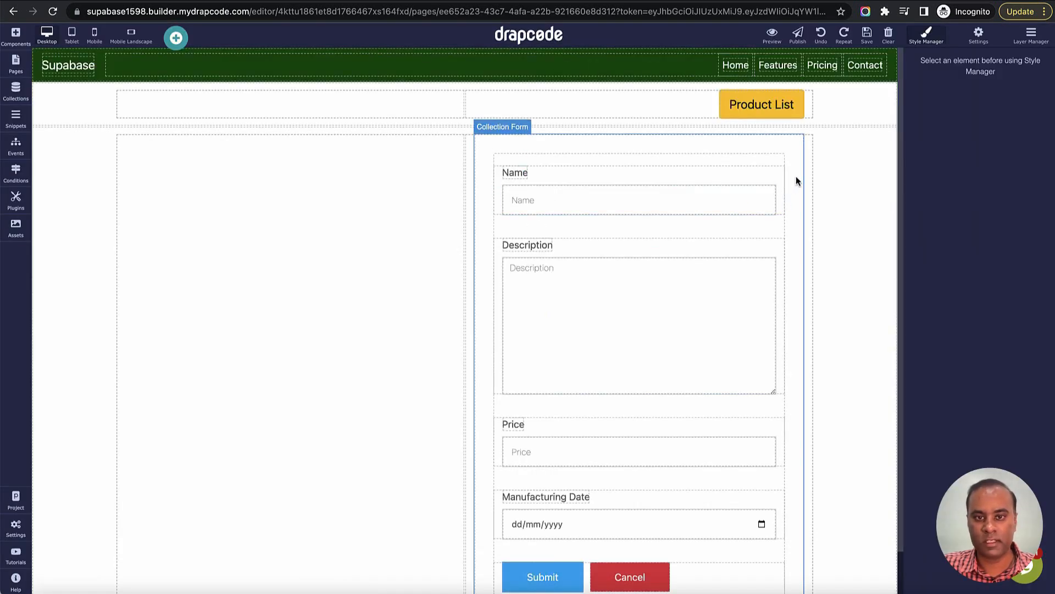
click(796, 177)
click(796, 126)
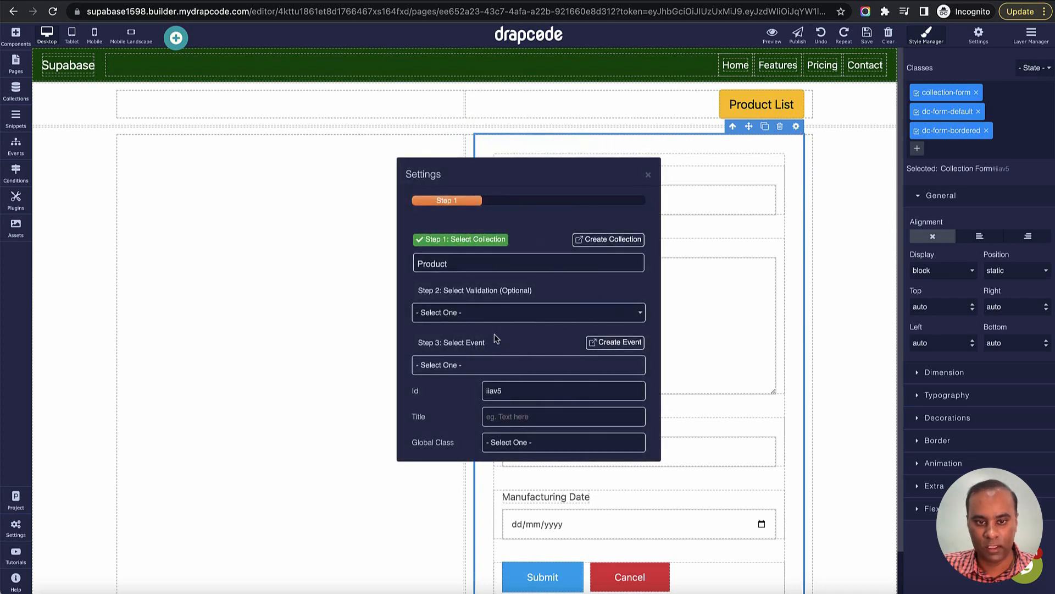
click(488, 367)
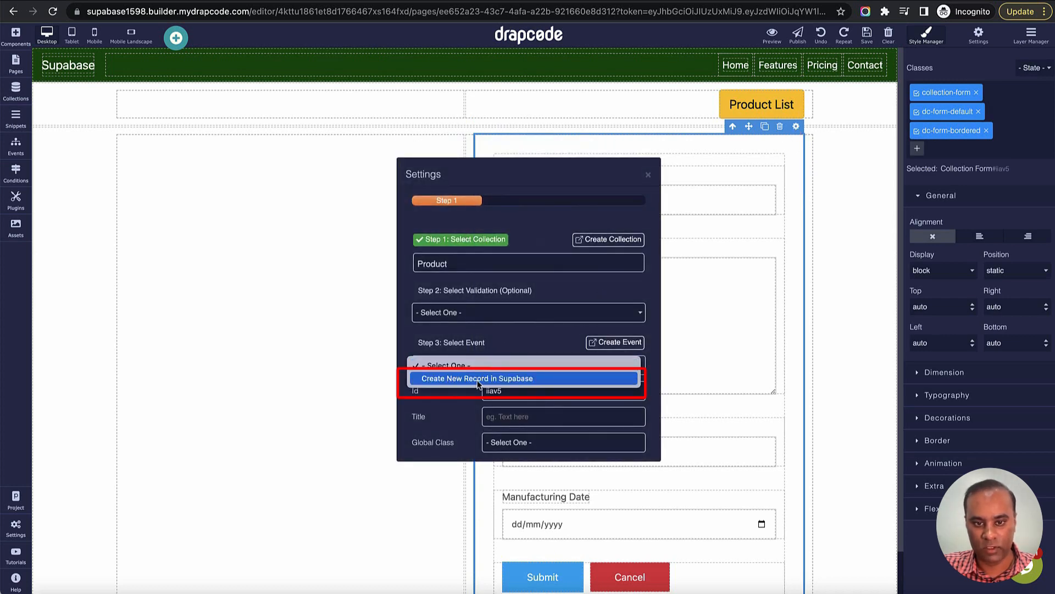
click(480, 379)
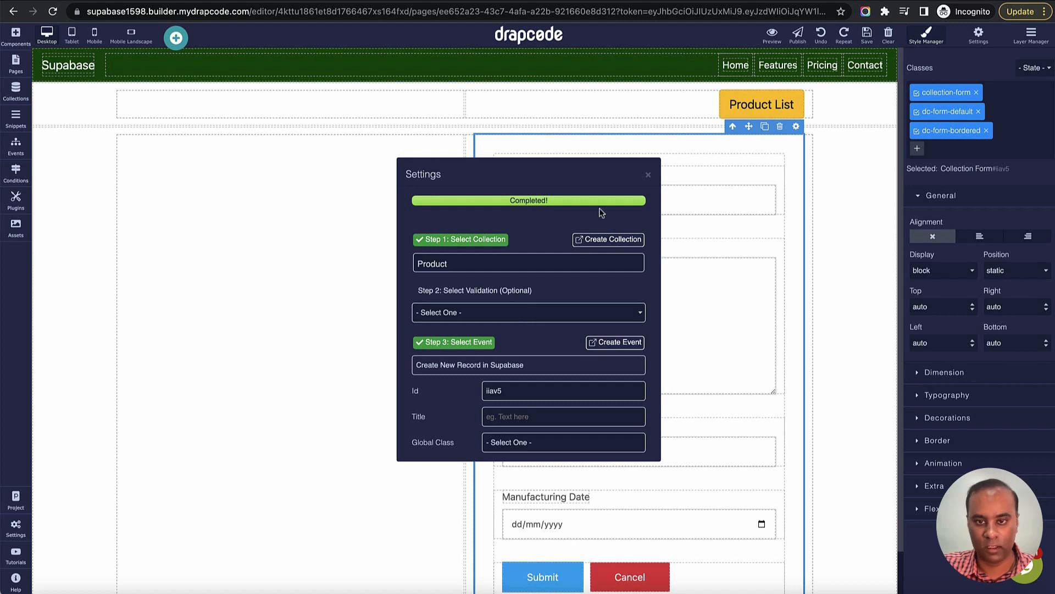
click(648, 175)
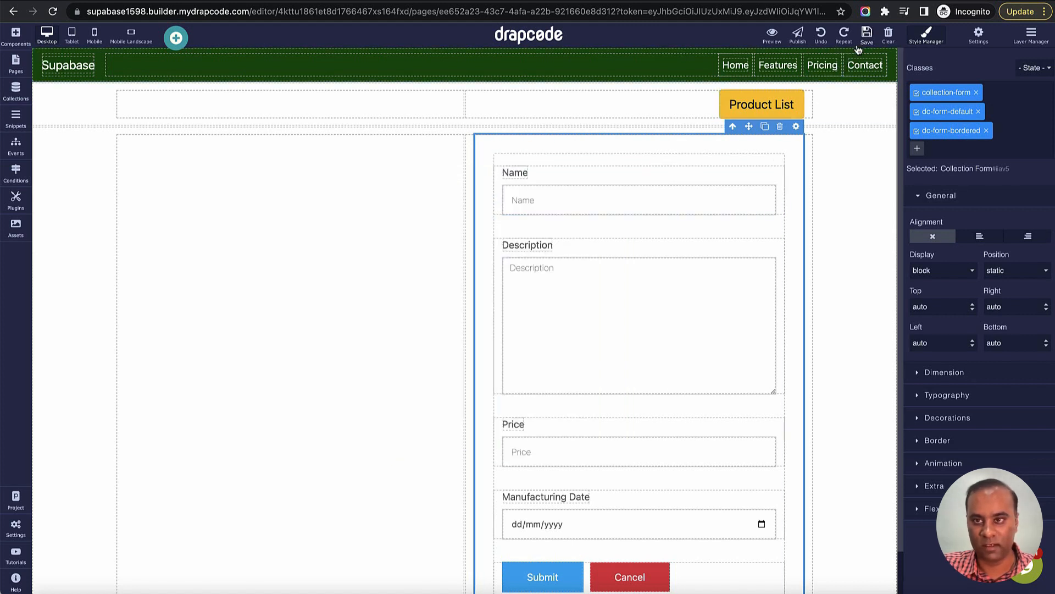
Step: Open the Home page and add a two-column section between the navbar and the product search fields
click(15, 64)
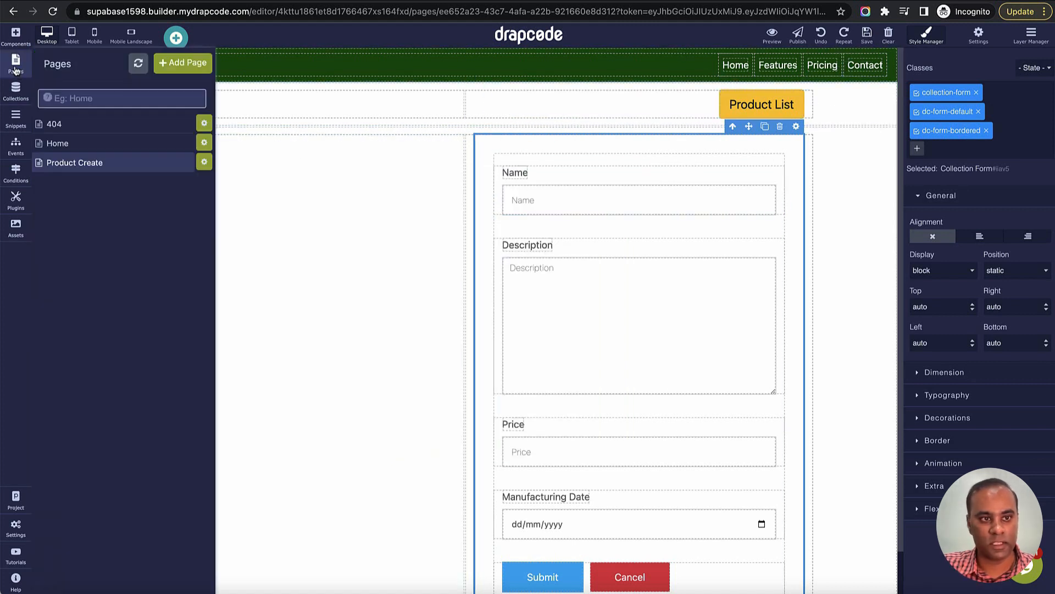
click(73, 145)
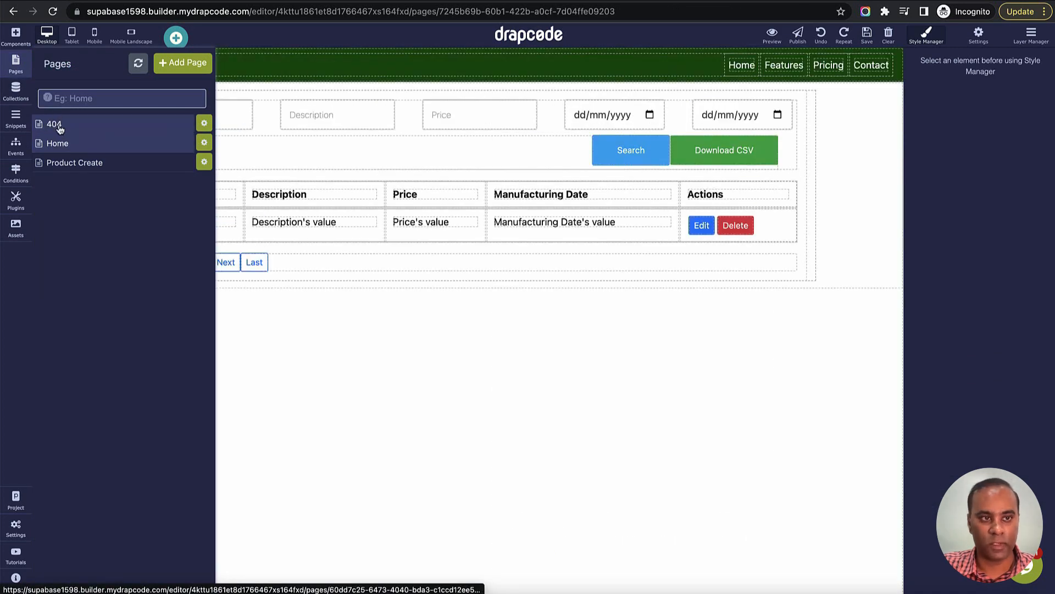
click(15, 34)
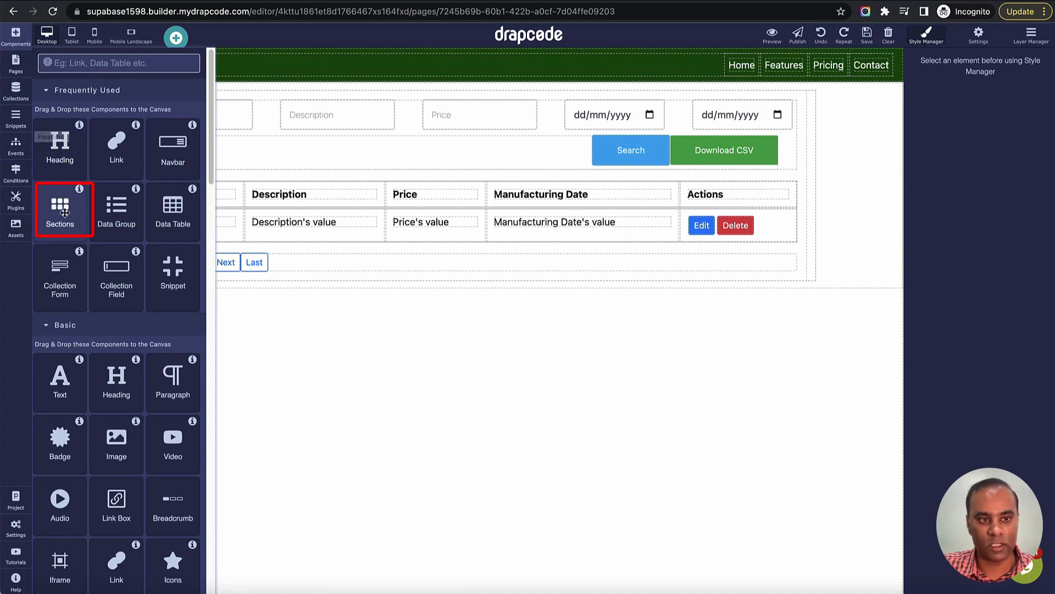
drag(61, 211, 466, 90)
click(352, 134)
Step: Add a Link component to the new section's second column and point it to the Product Create page
click(16, 34)
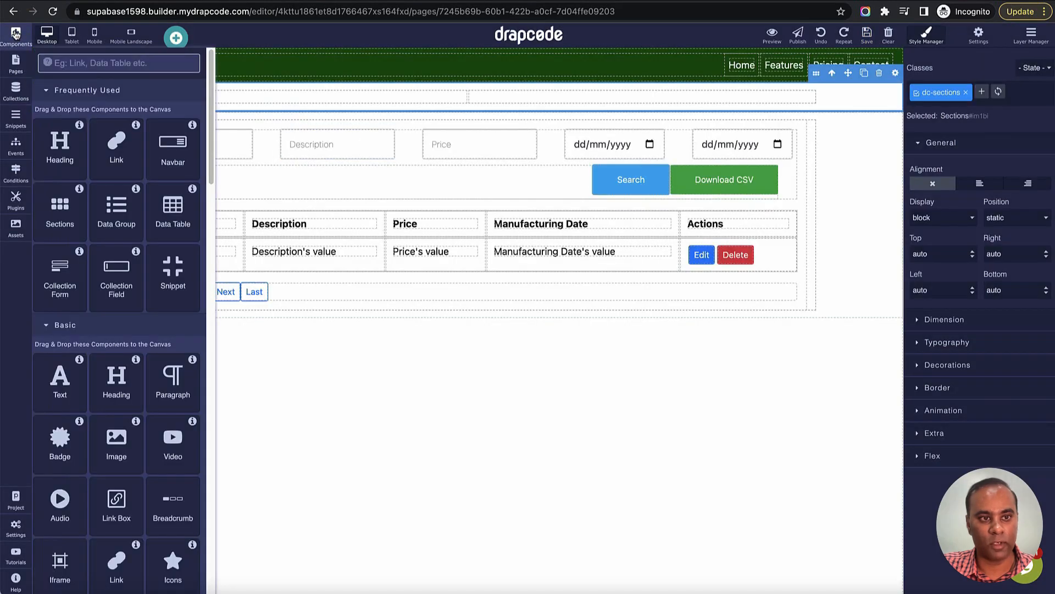
drag(126, 162, 601, 101)
click(522, 235)
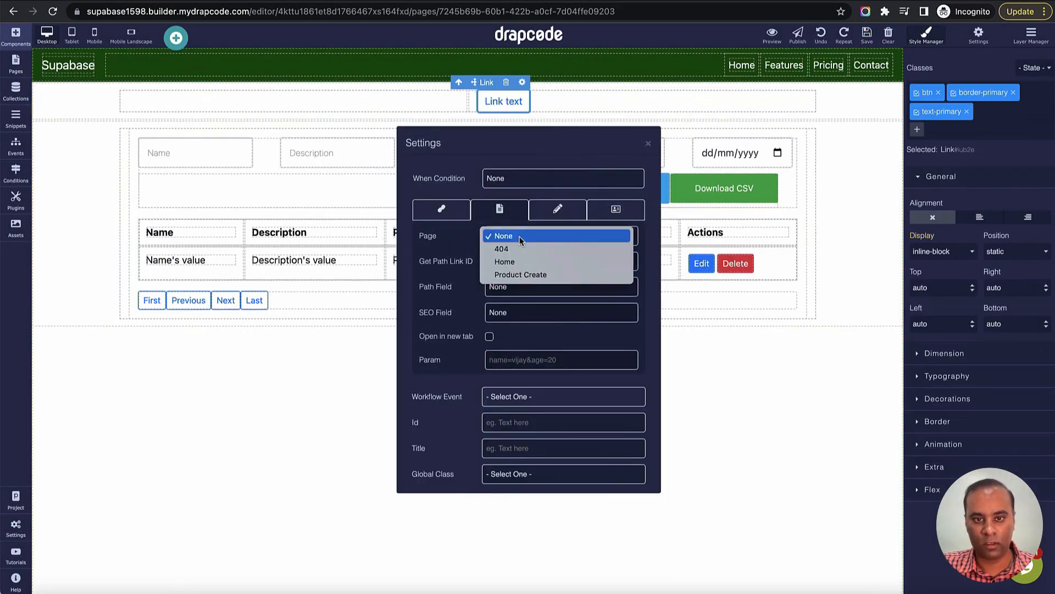
click(523, 274)
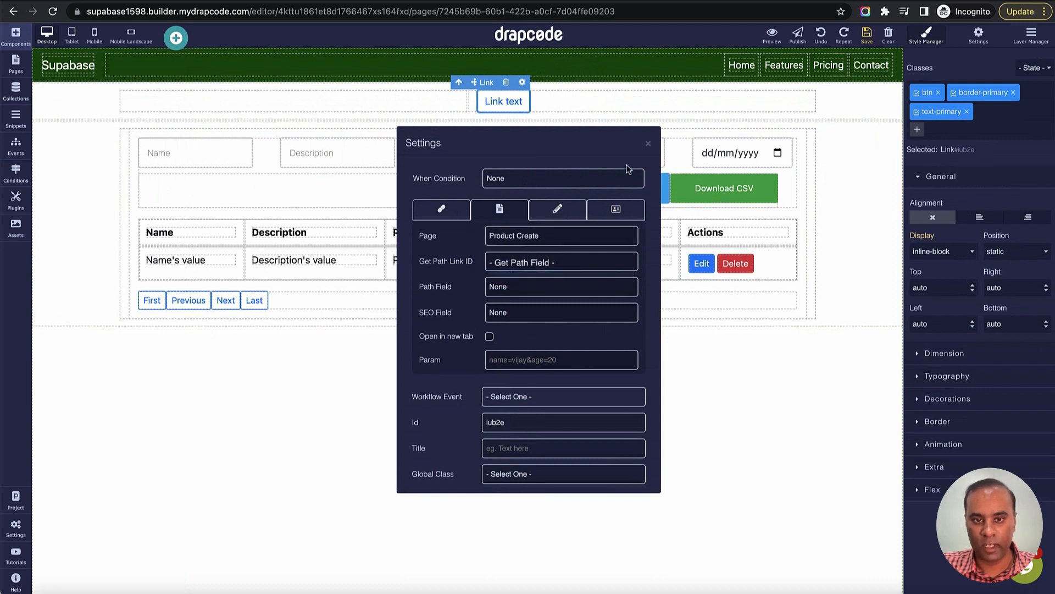
click(648, 143)
Step: Change the new link's text to "Create Product"
double_click(515, 103)
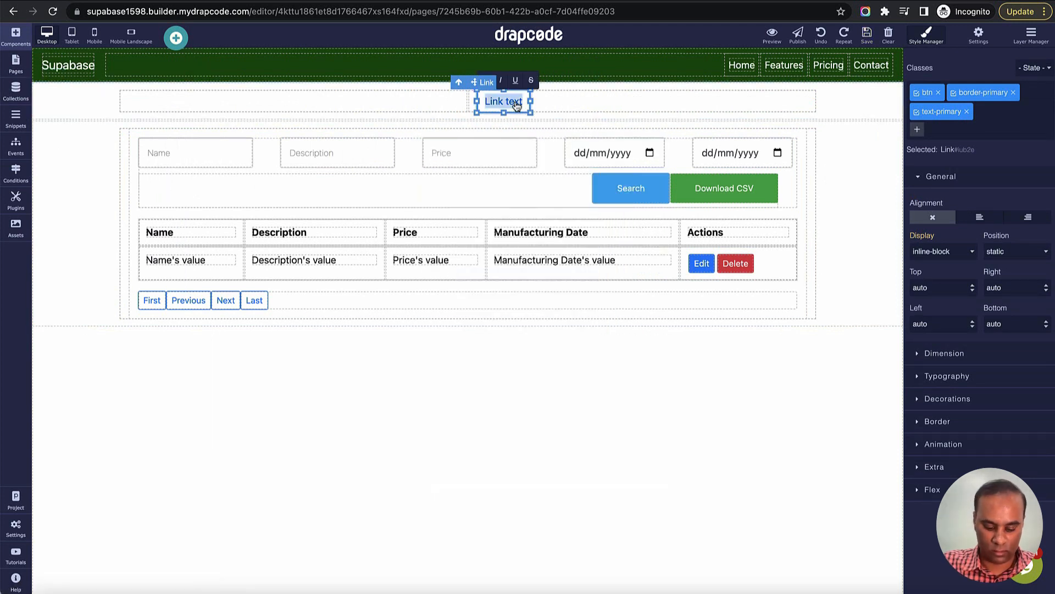
text(Create Pro)
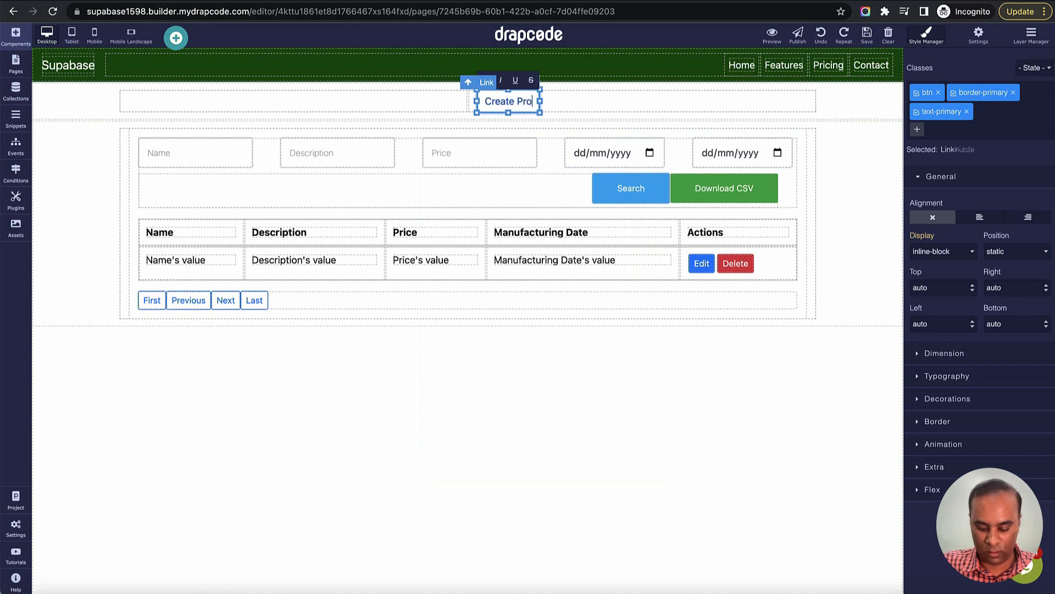
text(duct)
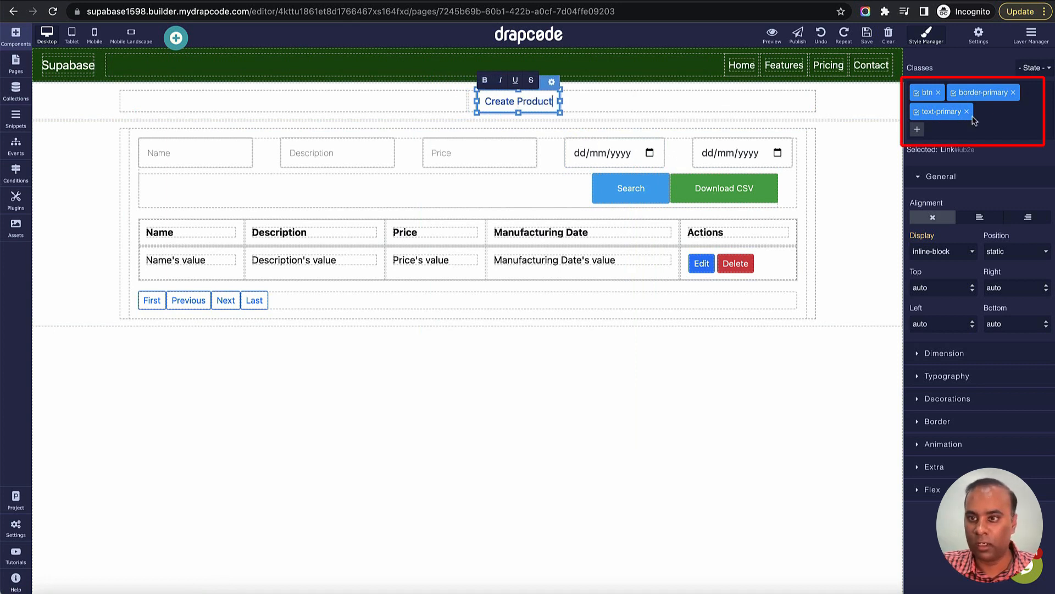
Step: Replace the Create Product link's text-primary and border-primary classes with btn-lg and btn-warning, and align the link right
click(966, 112)
click(1013, 93)
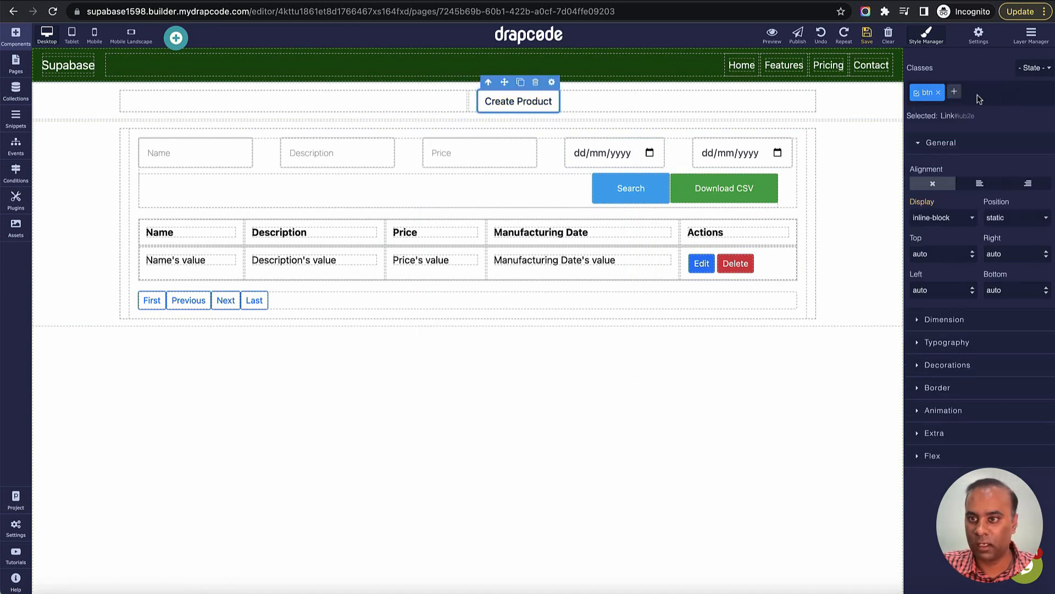
click(960, 93)
text(bt)
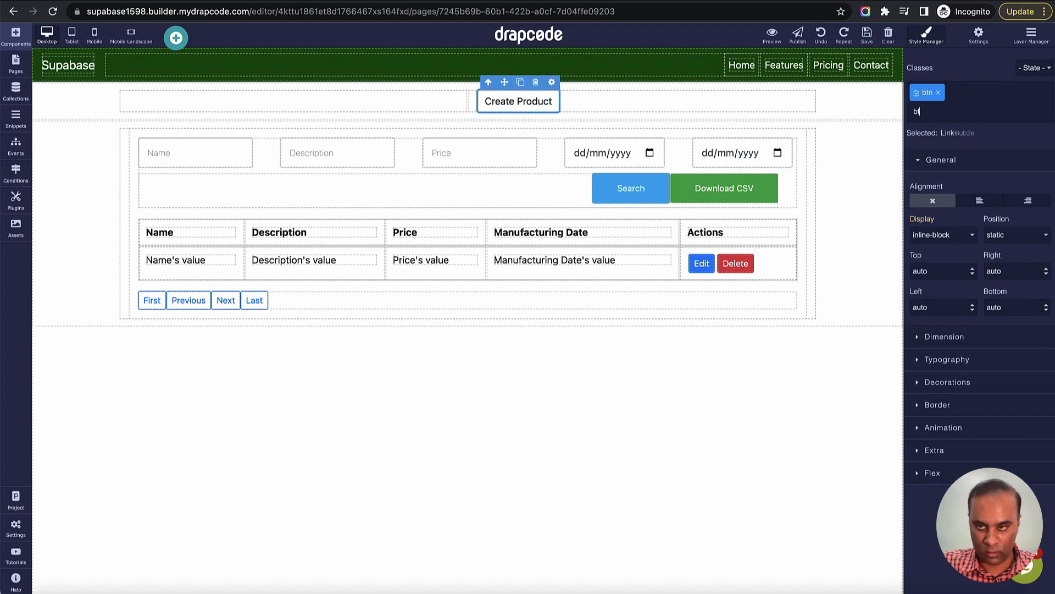
text(n-lg)
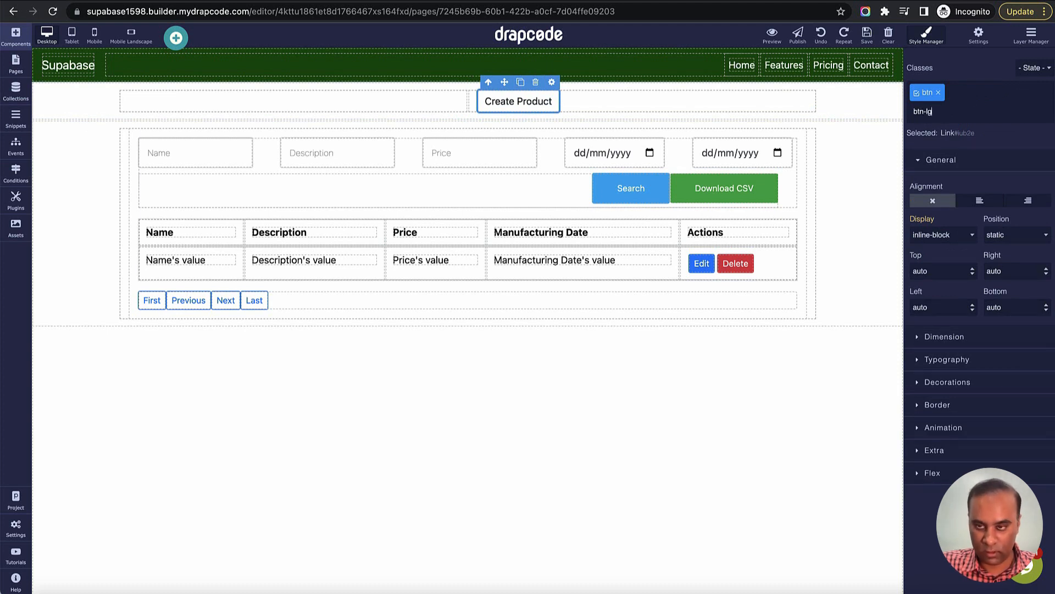
key(Return)
click(1001, 93)
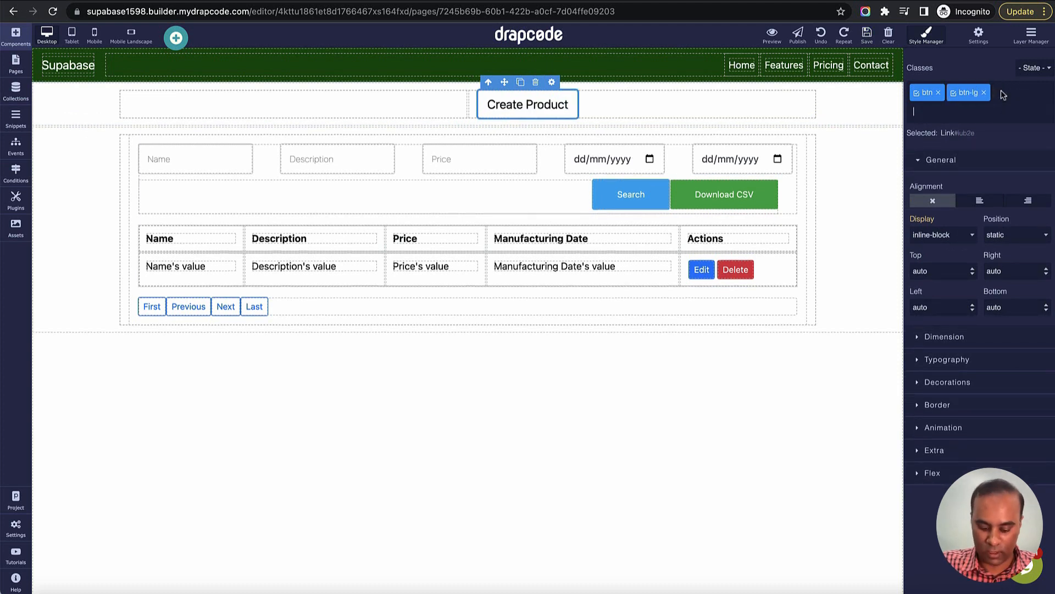
text(btn-warning)
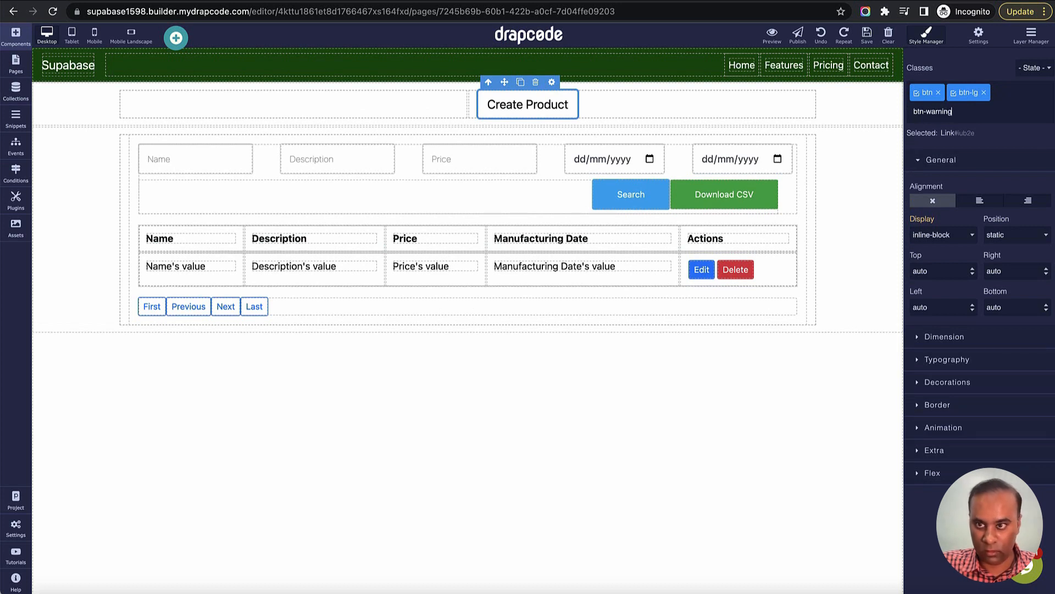
key(Return)
click(1027, 217)
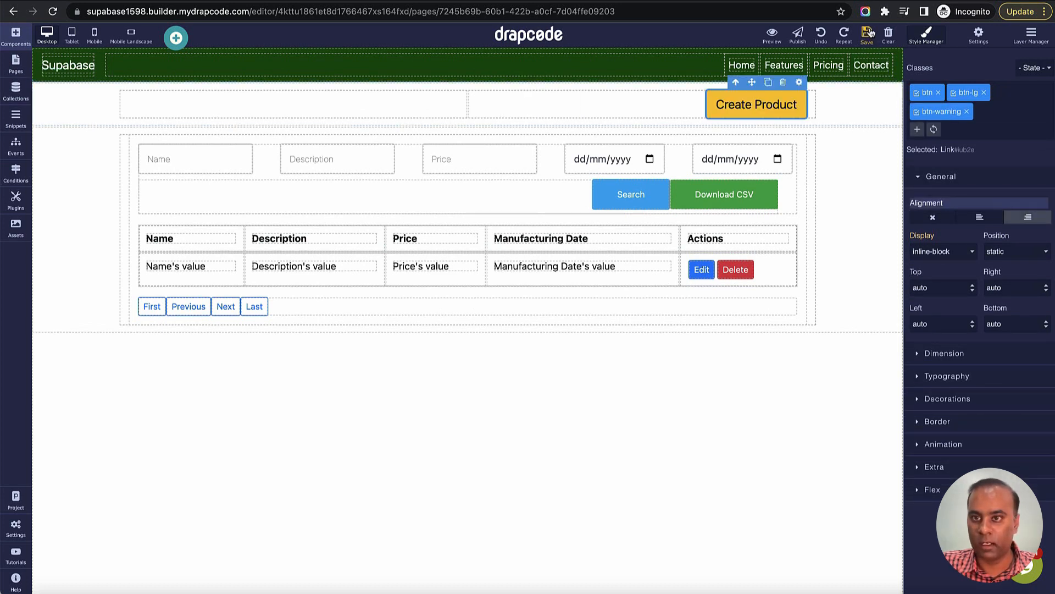
Step: Preview the app, open the Product Create page through its Create Product link, and check the Product table in Supabase
click(773, 34)
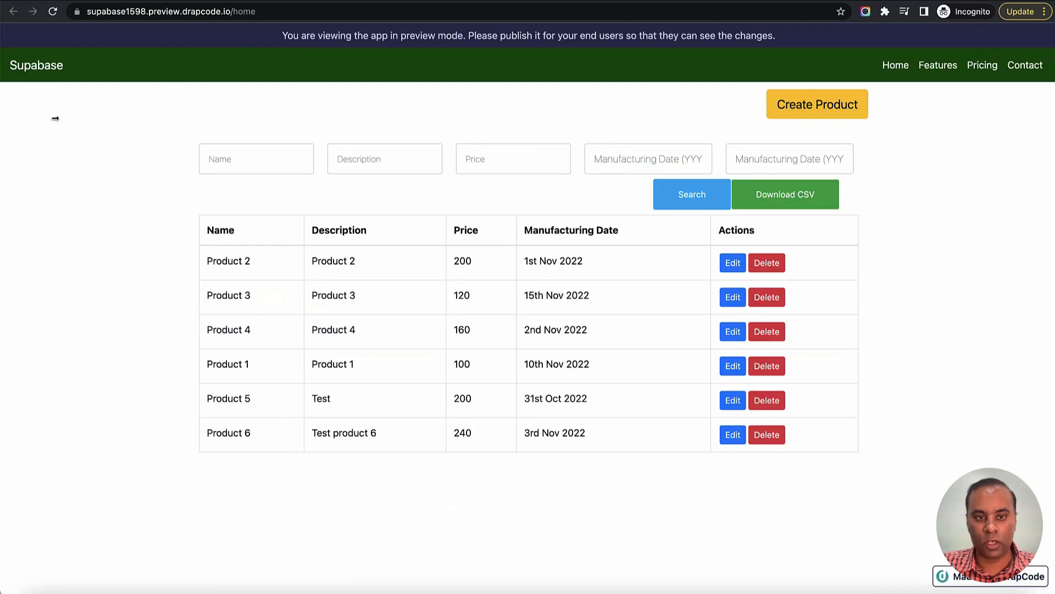
click(809, 112)
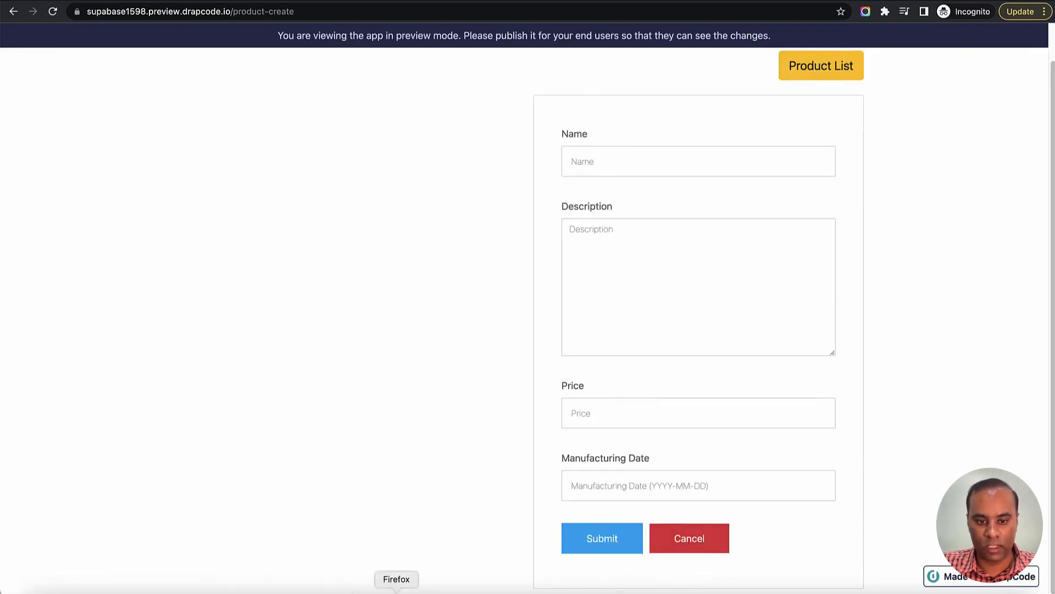
click(397, 591)
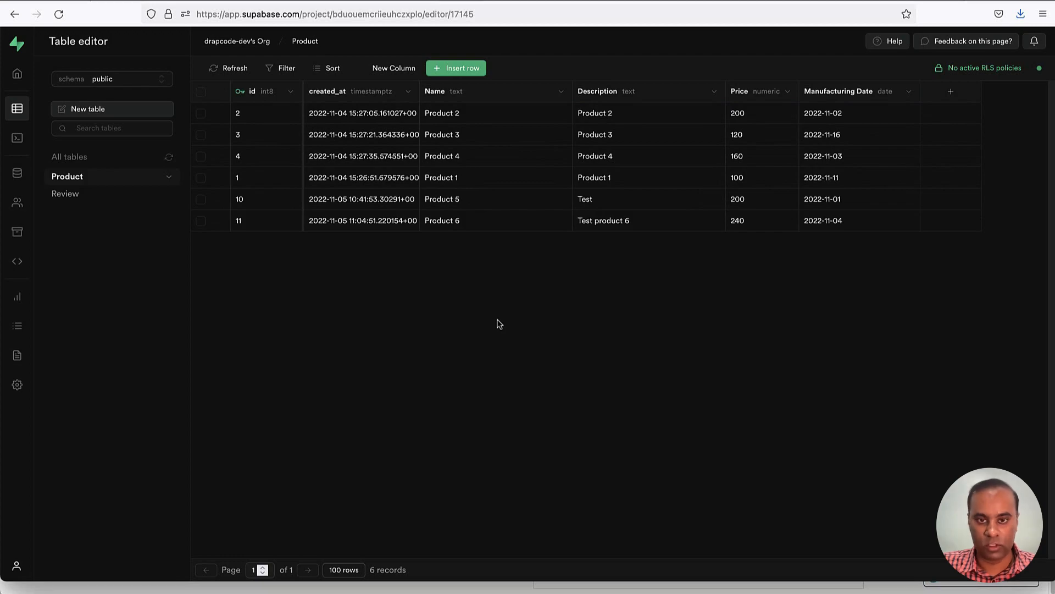
key(super+Tab)
Step: Fill in the product form's name as "Product 7" and its description as "Product from DrapCode"
click(675, 169)
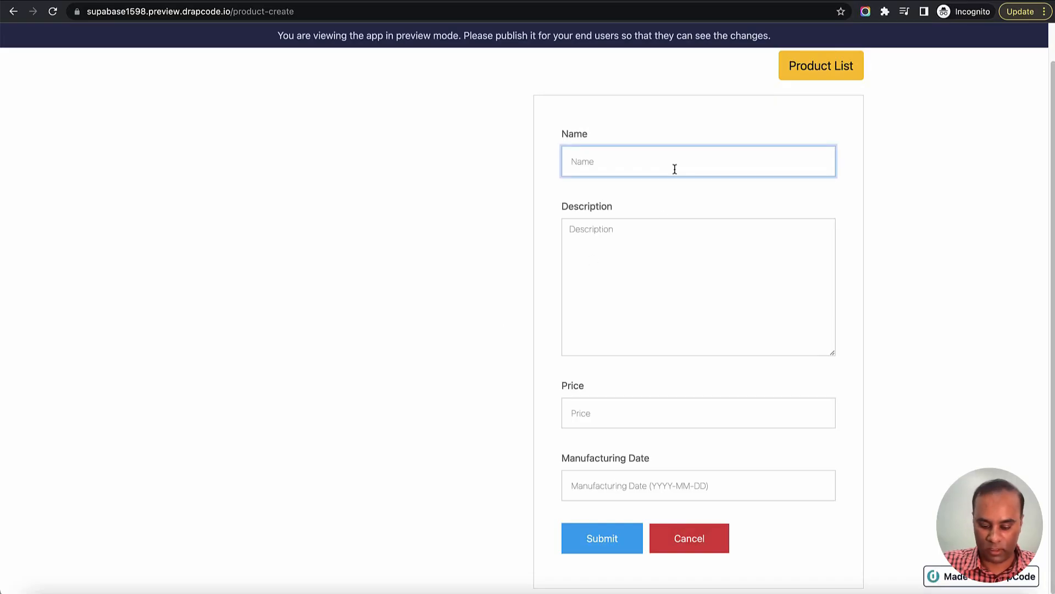
text(product)
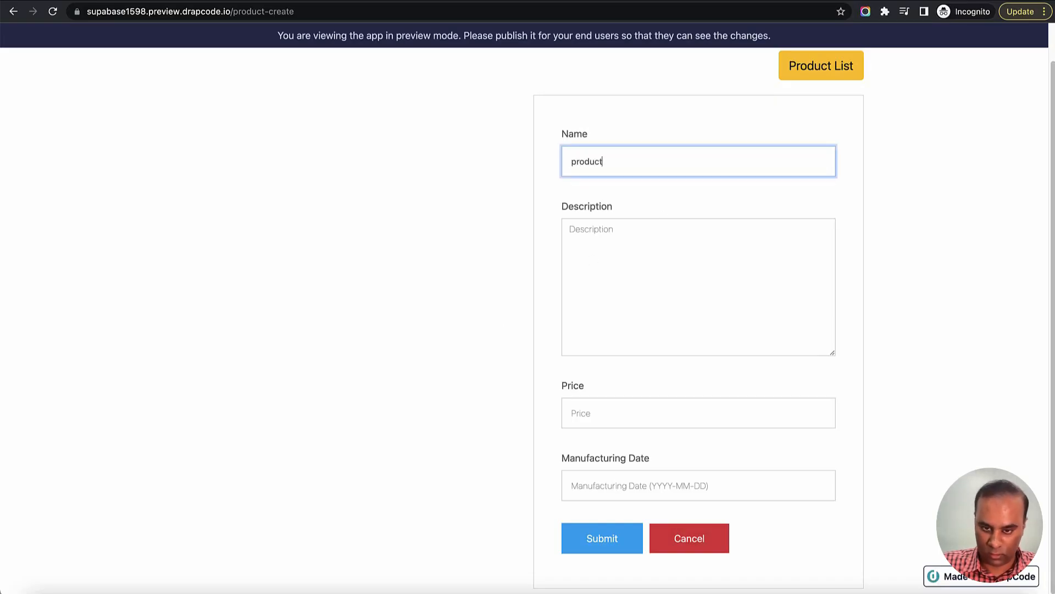
key(super+Left)
key(shift+Right)
text(P)
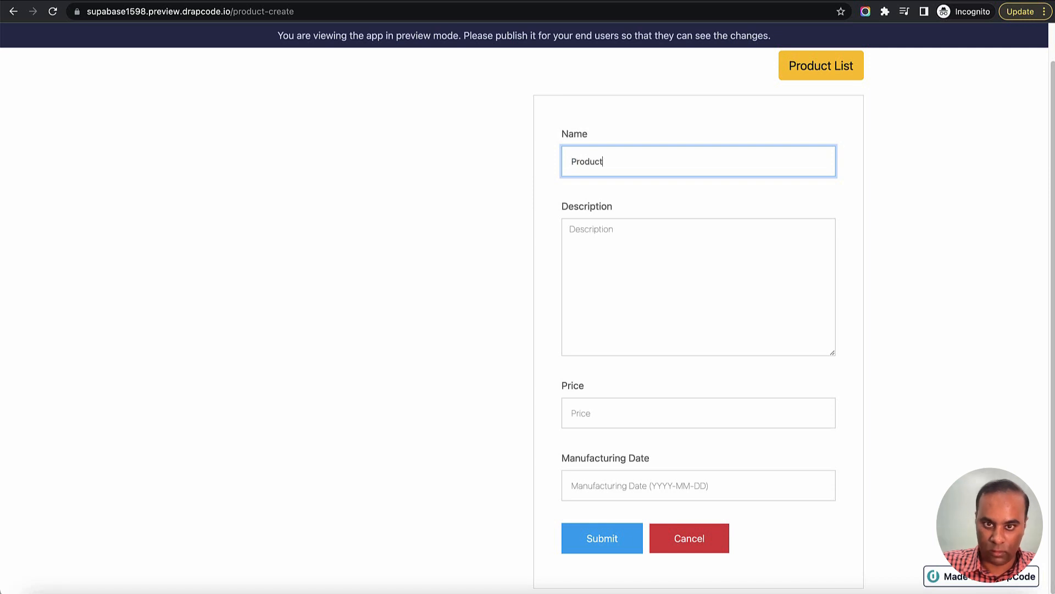
text( 7)
key(Tab)
text(Pr)
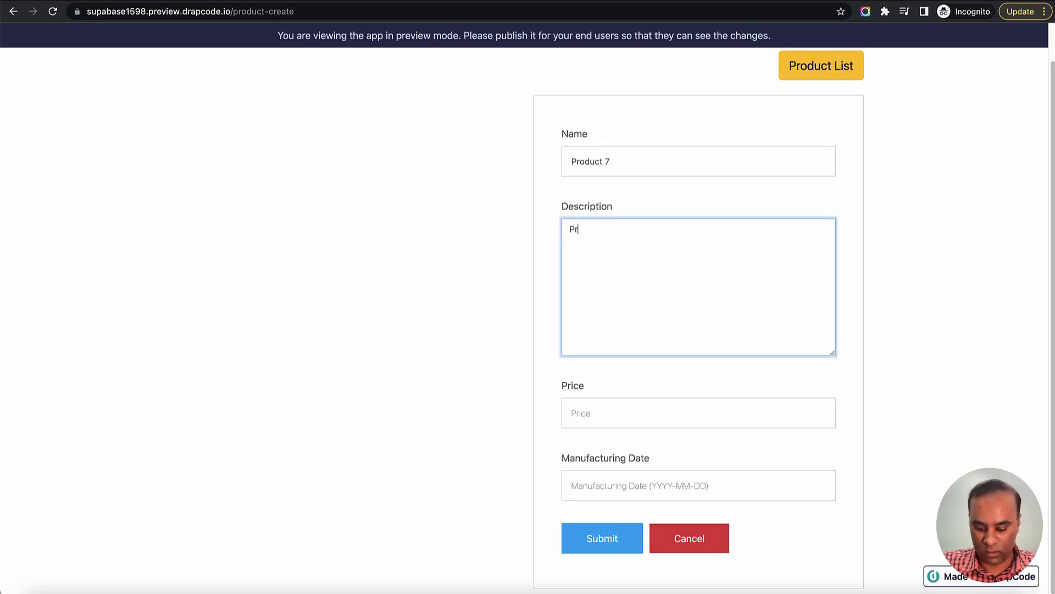
text(oduct from D)
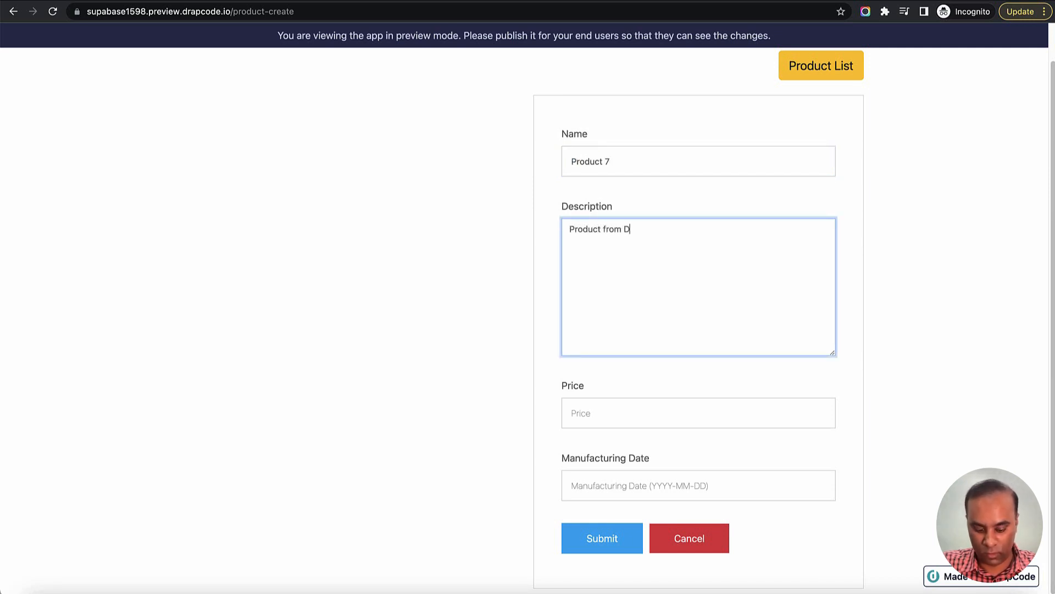
text(rapCode)
key(Tab)
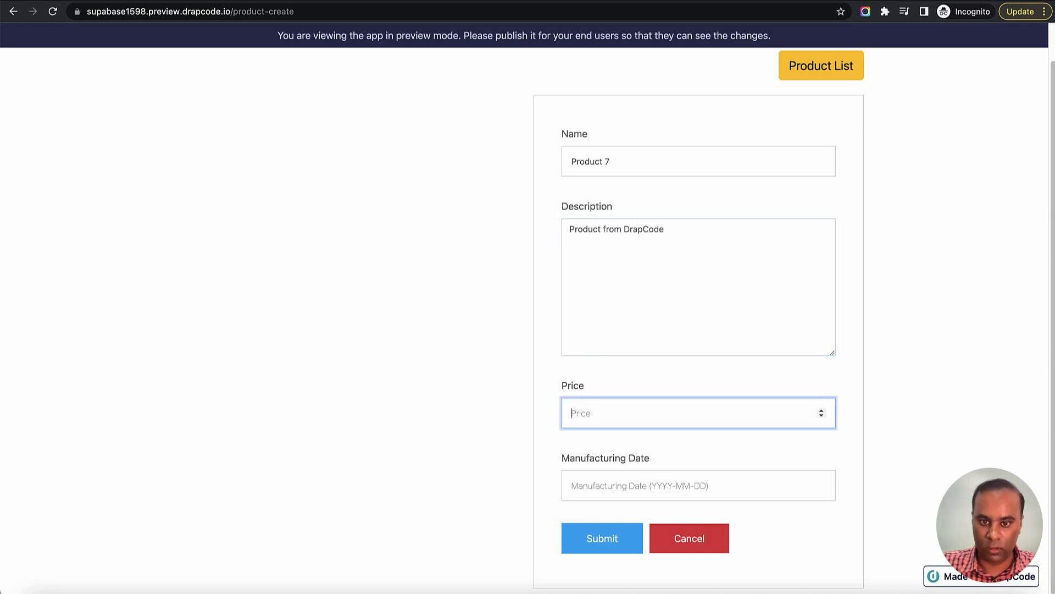
Step: Set the price to 280 and the manufacturing date to 2022-11-09, and submit the product form
text(28)
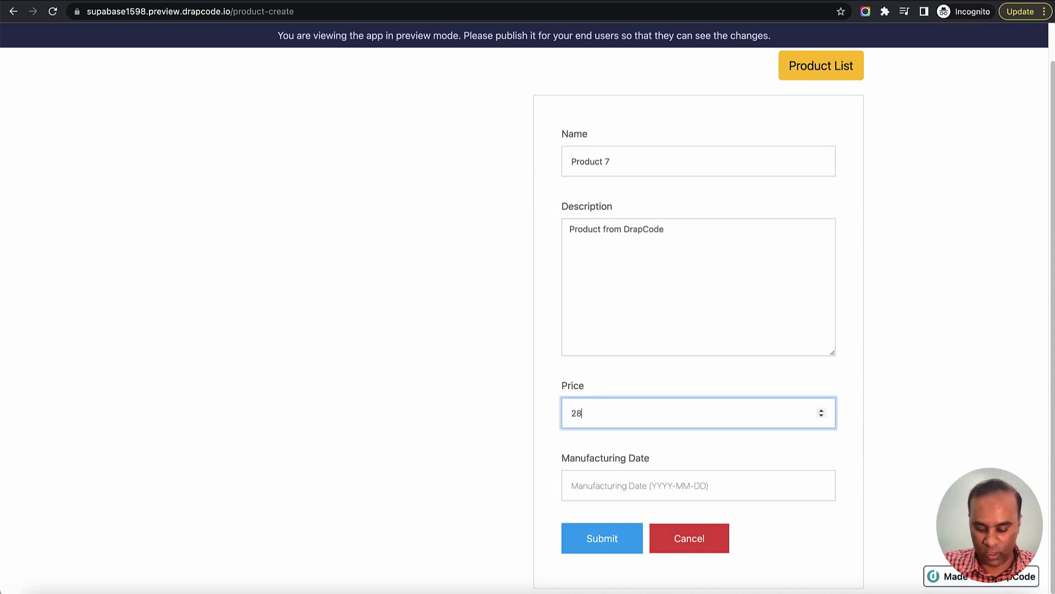
text(0)
key(Tab)
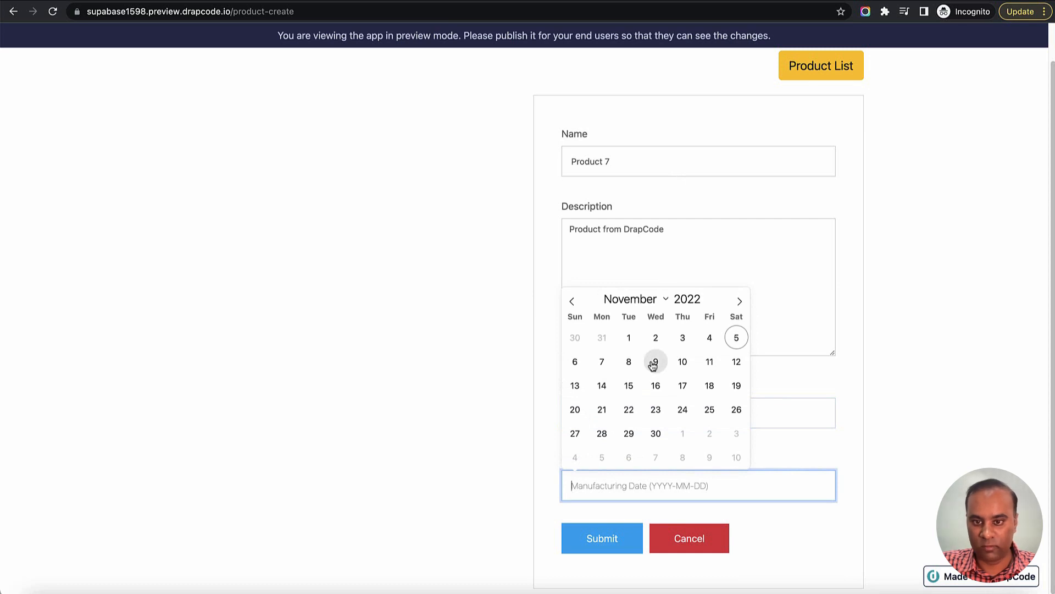
click(654, 362)
click(703, 393)
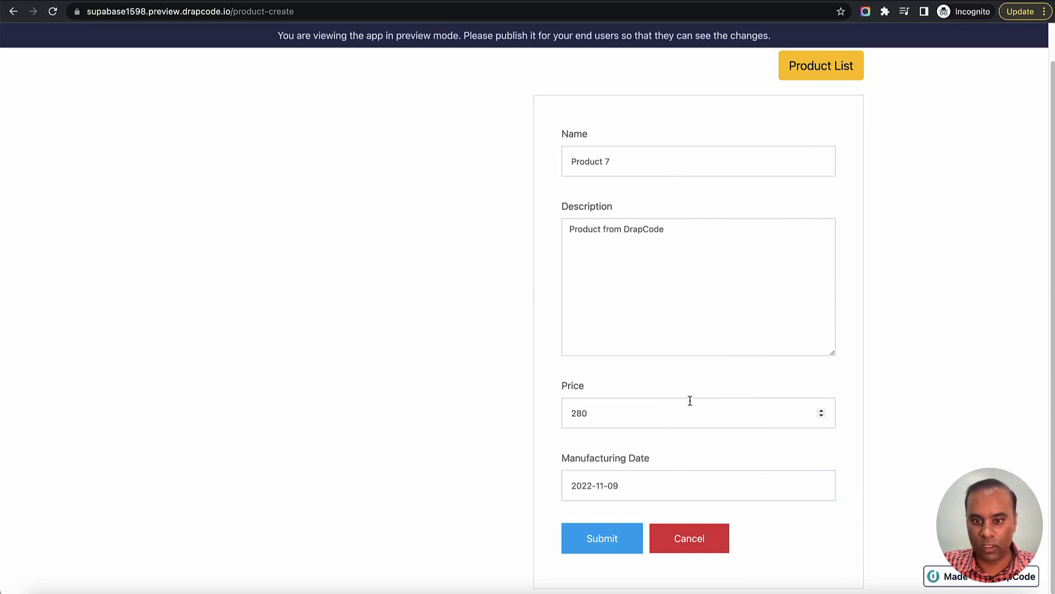
scroll(618, 480, up, 1)
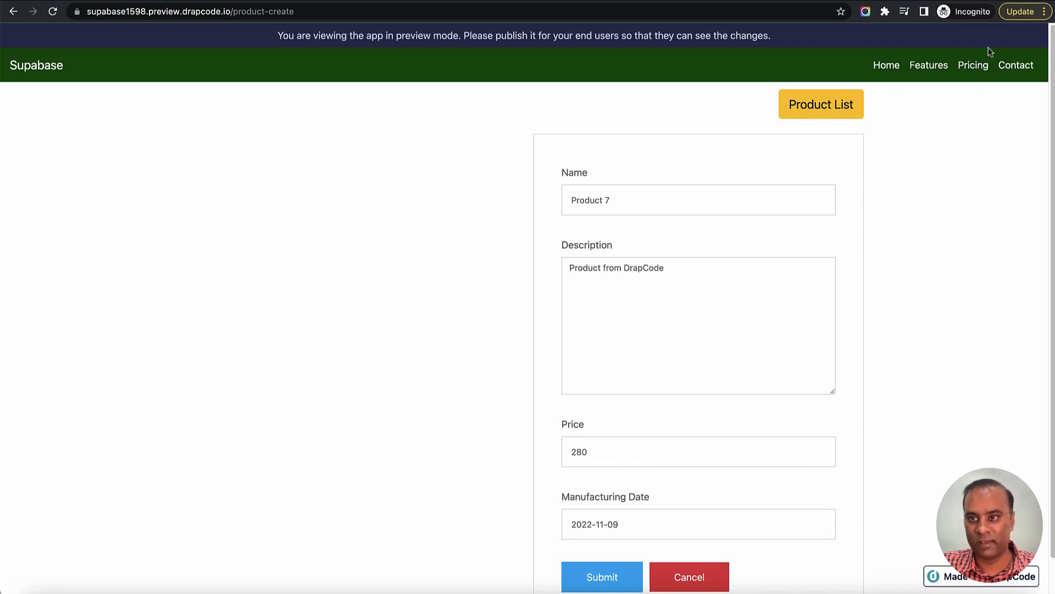
scroll(630, 482, down, 1)
click(611, 538)
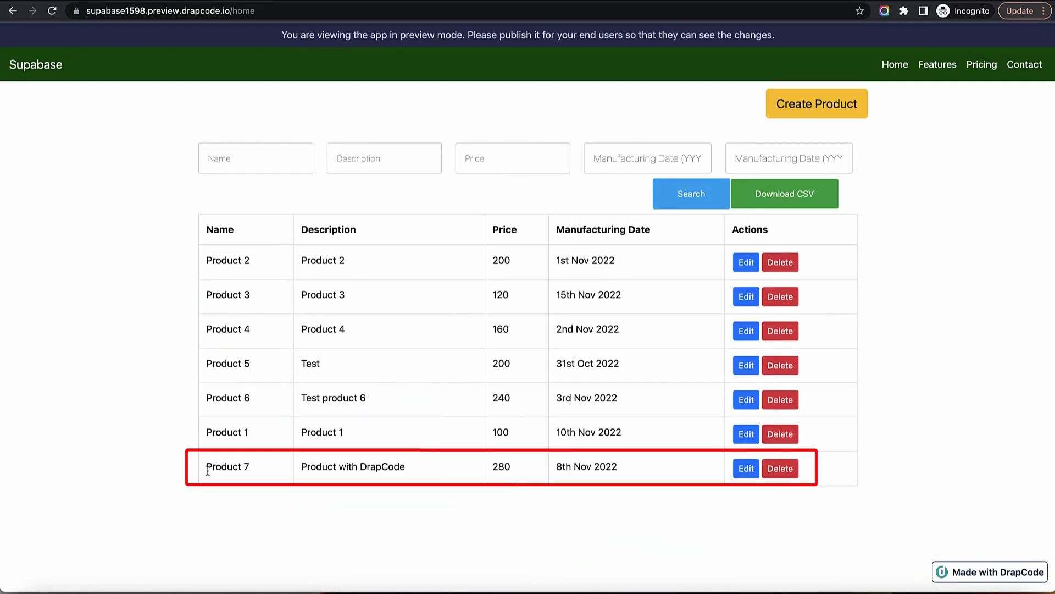
Step: Check the Product 7 row in the previewed product list and in the refreshed Supabase Product table
drag(206, 466, 263, 470)
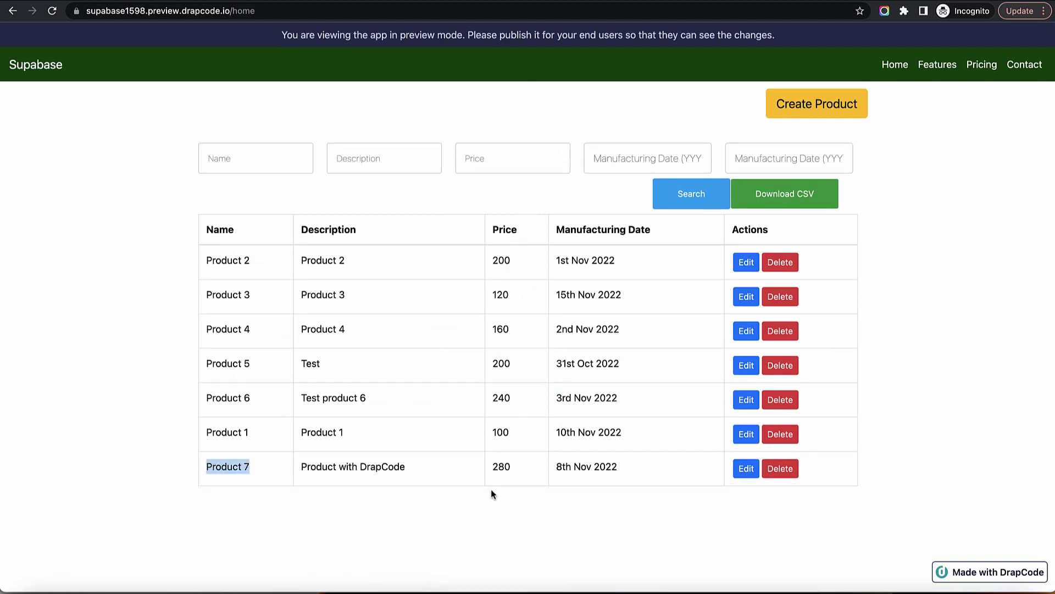
key(super+Tab)
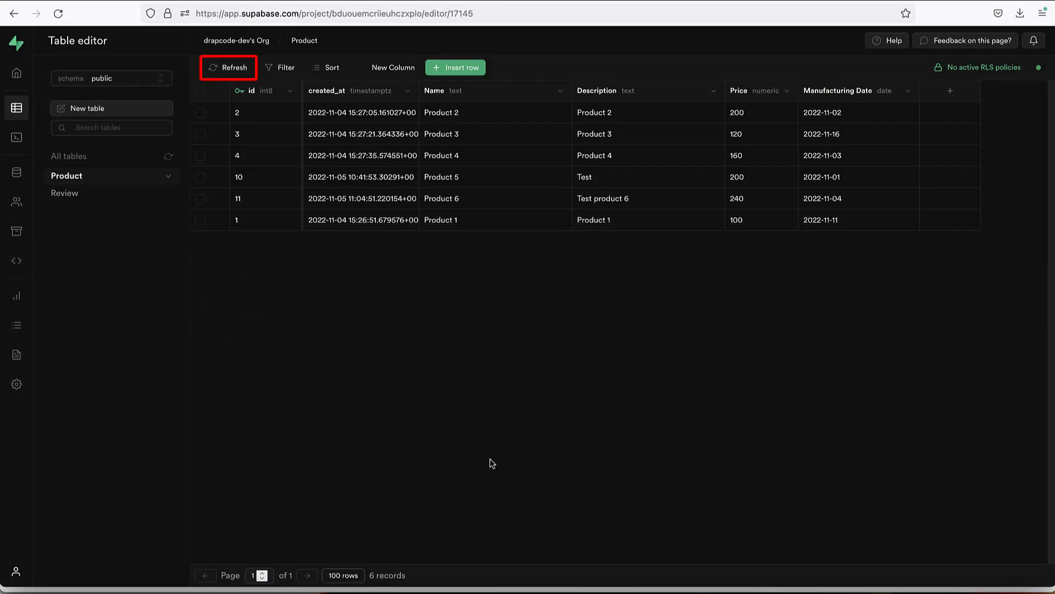
click(226, 67)
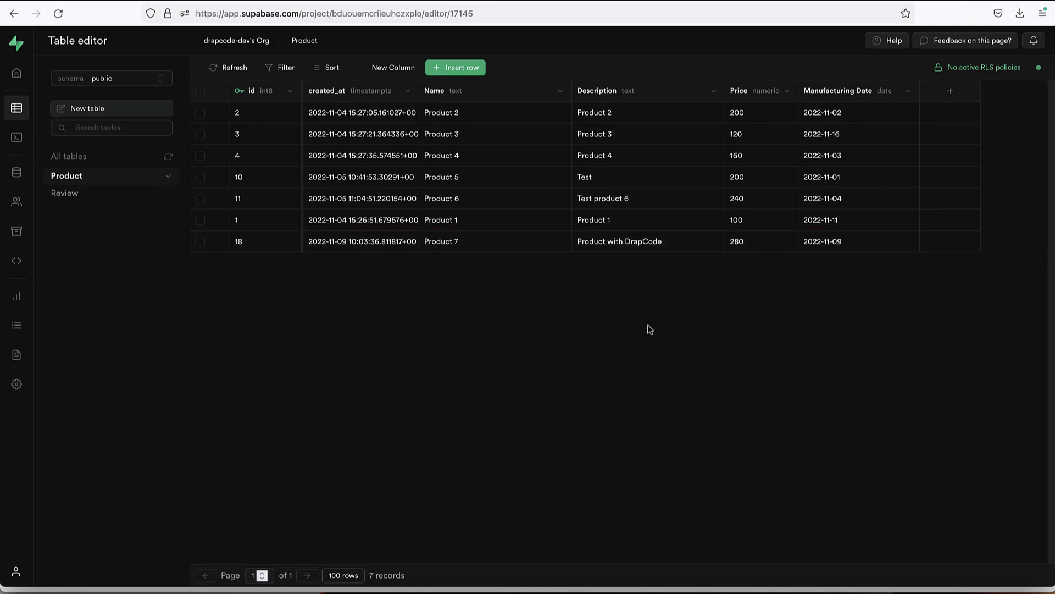
key(super+Tab)
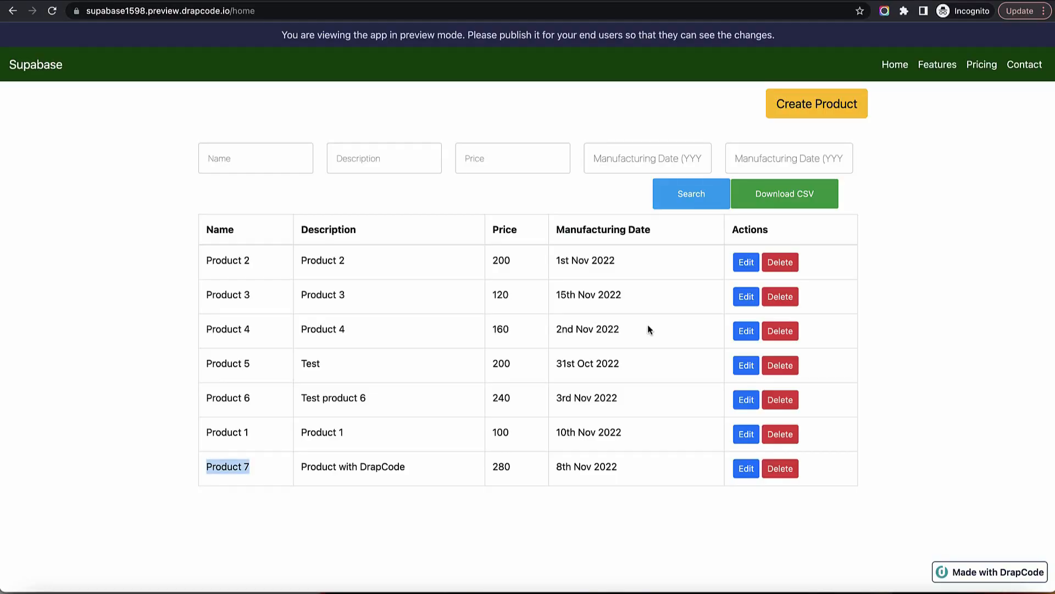
Step: Return to the DrapCode builder and examine the Product collection's stored data and its data environment options
click(648, 324)
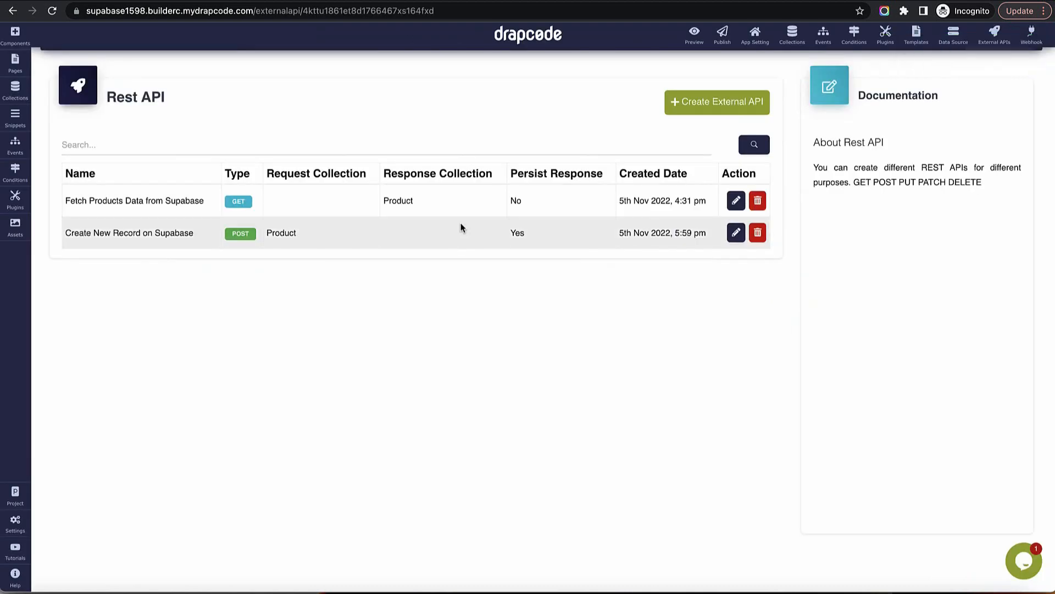
click(15, 90)
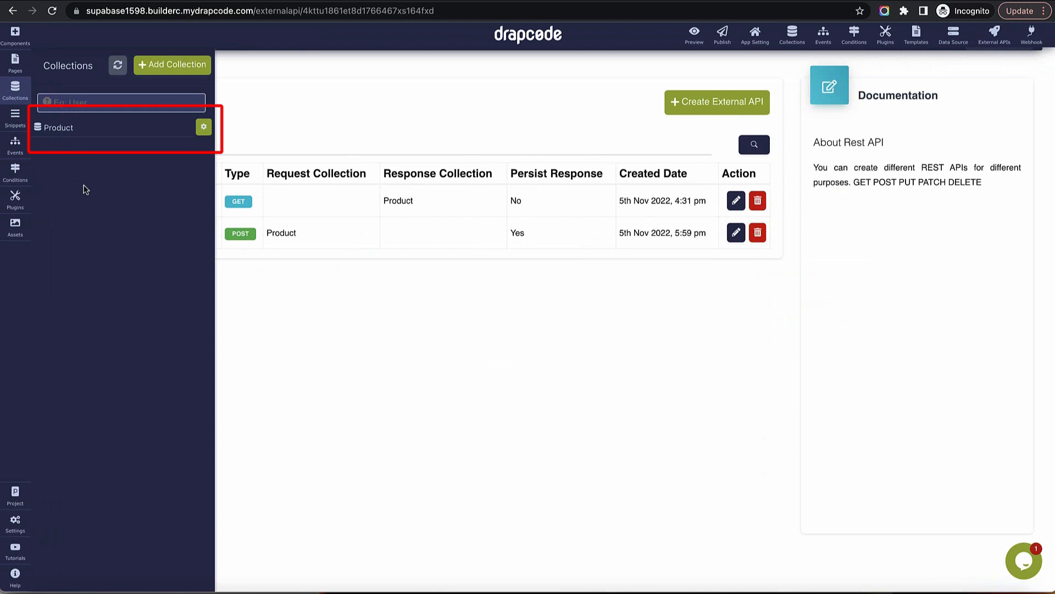
click(91, 131)
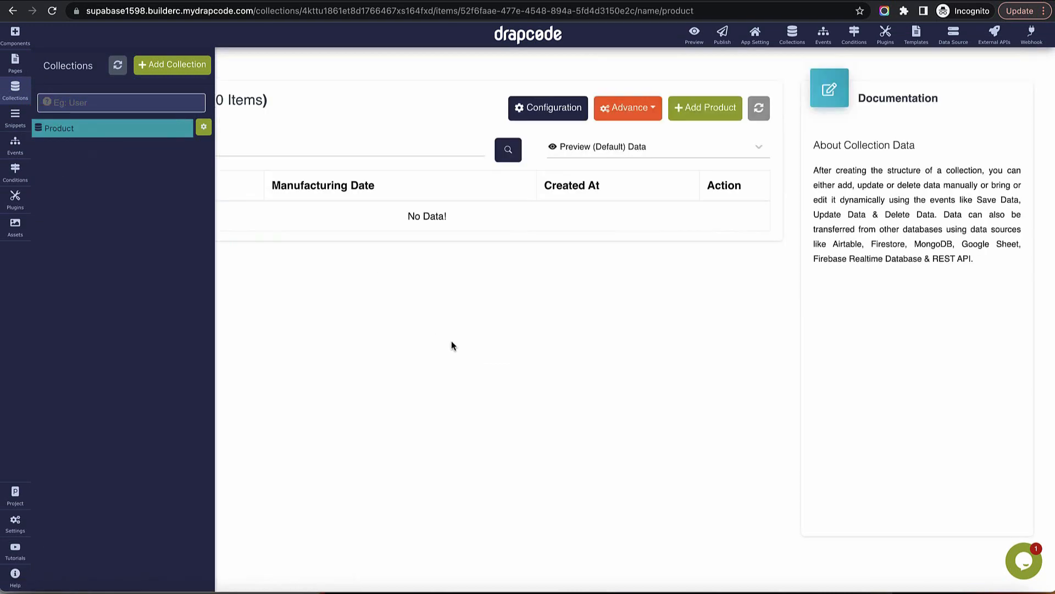
click(683, 148)
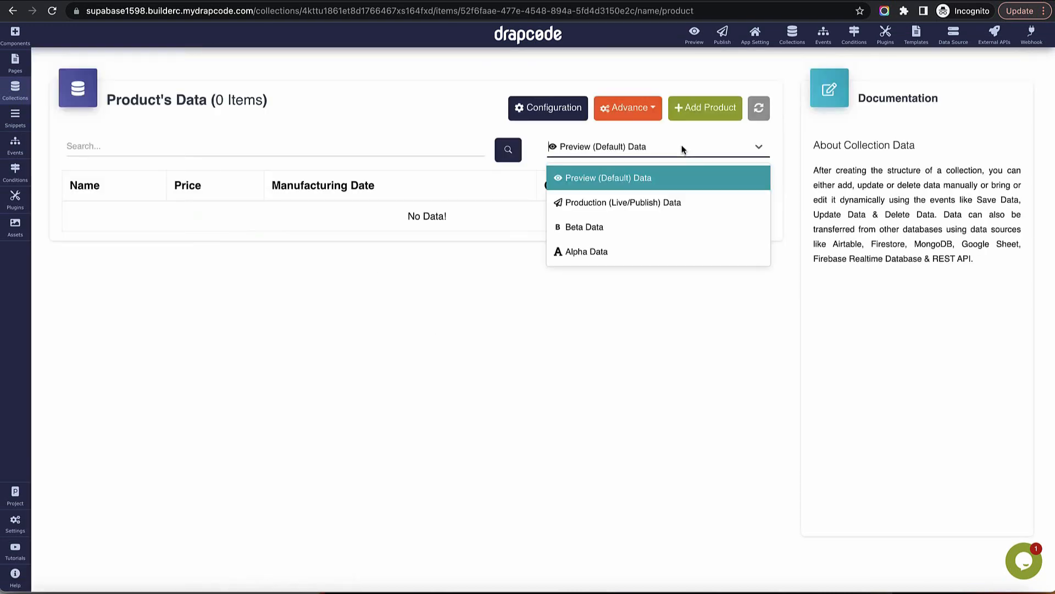
click(486, 305)
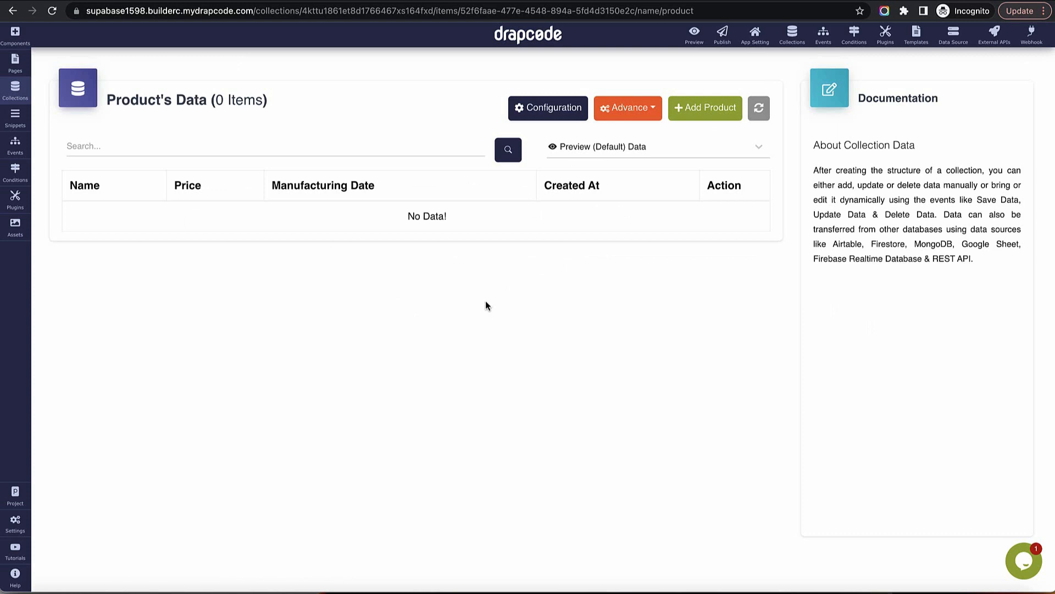